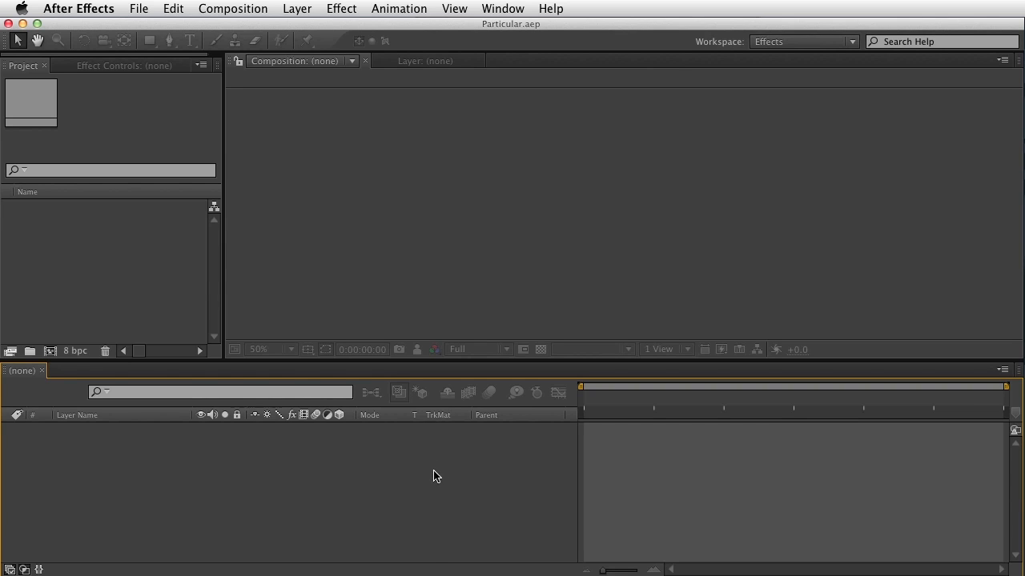
Step: Create a 1280 × 720 composition with square pixels, 30 frames per second and a duration of 0:00:08:00
key("super+n")
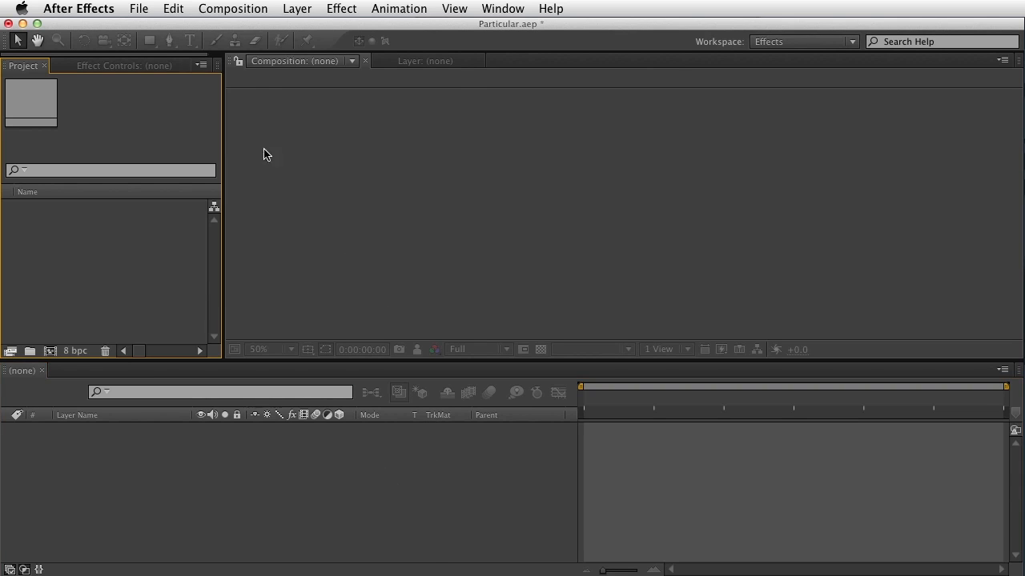
left_click(242, 8)
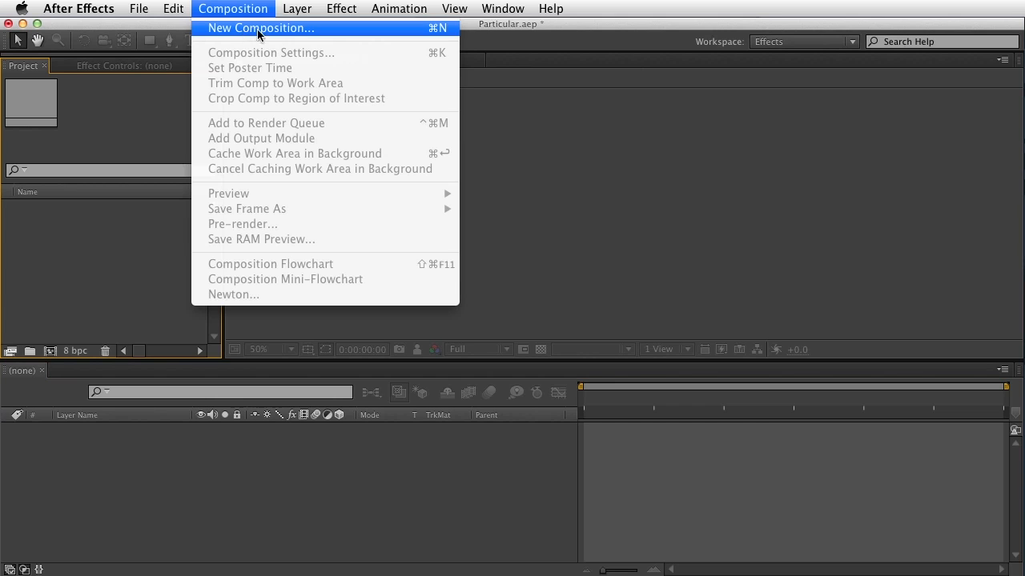
left_click(285, 28)
left_click_drag(355, 100, 384, 93)
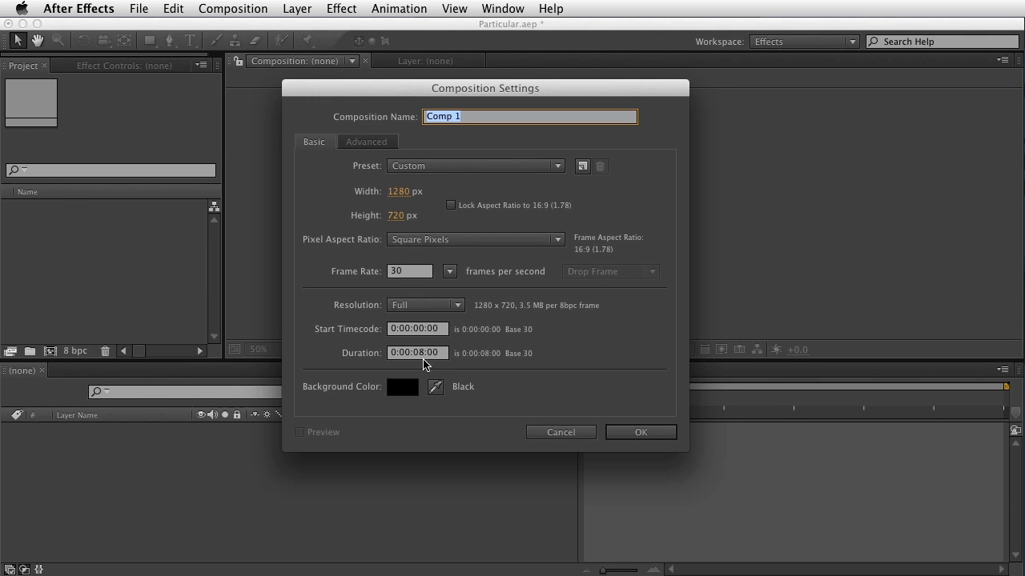
double_click(419, 353)
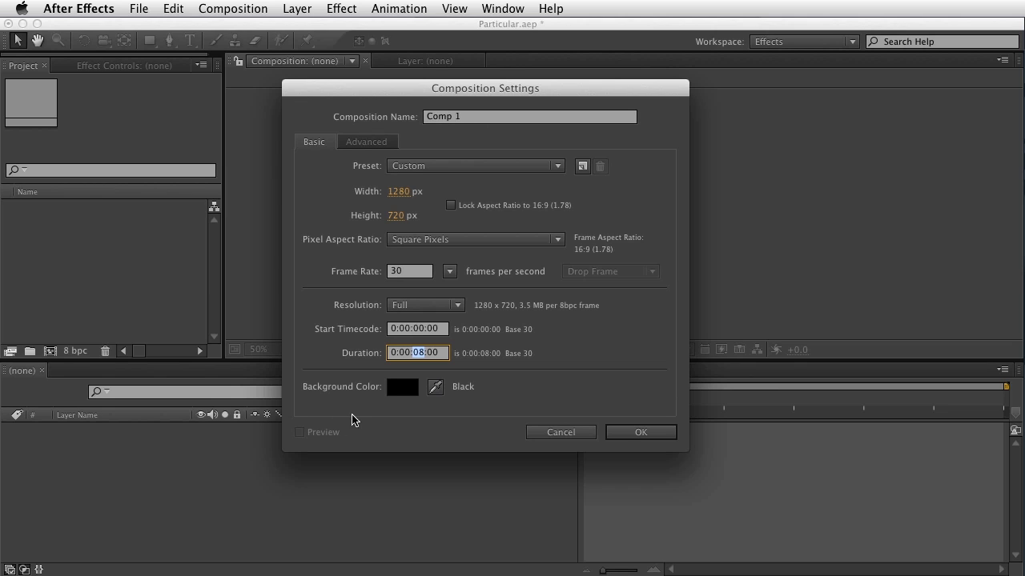
key("Tab")
key("Return")
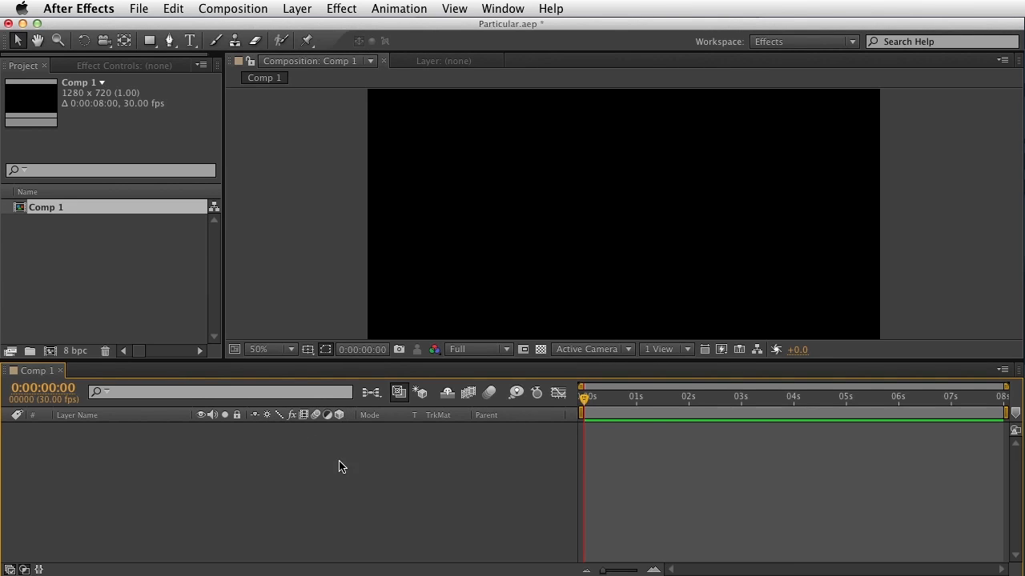
Step: Create a comp-size black solid named "Particular – Dust" and apply the Particular effect to it
left_click(341, 9)
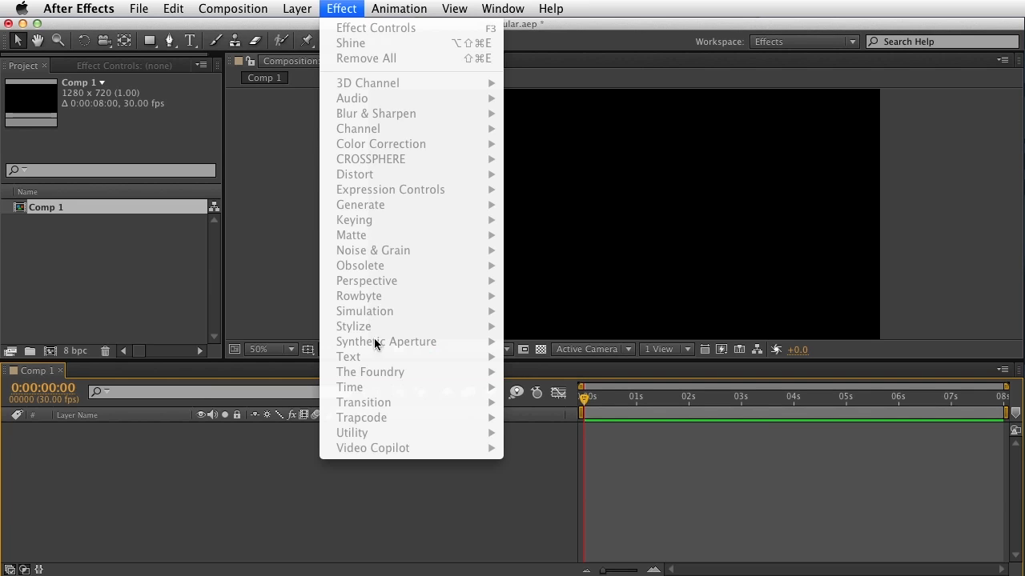
left_click(200, 490)
left_click(297, 8)
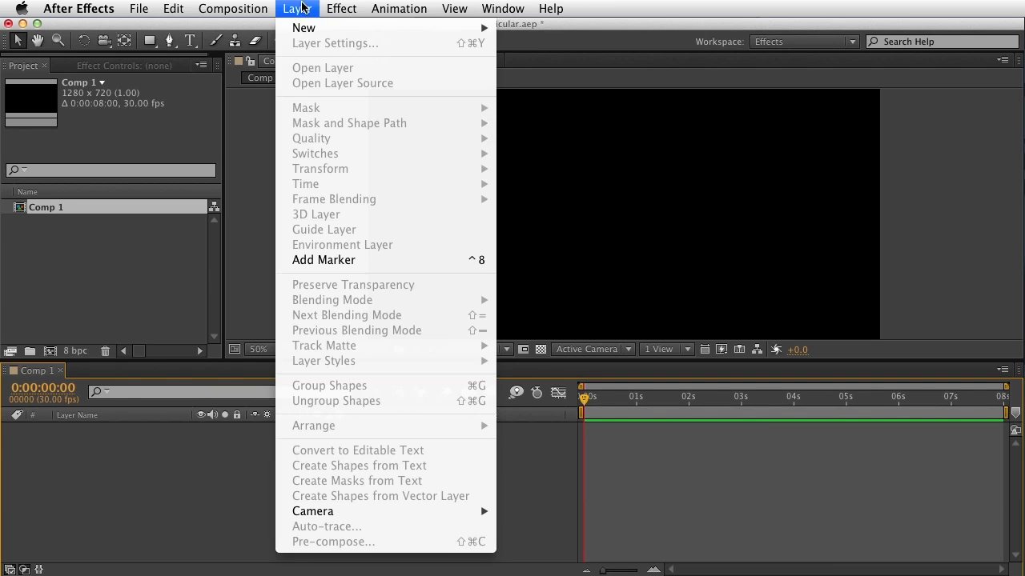
mouse_move(303, 29)
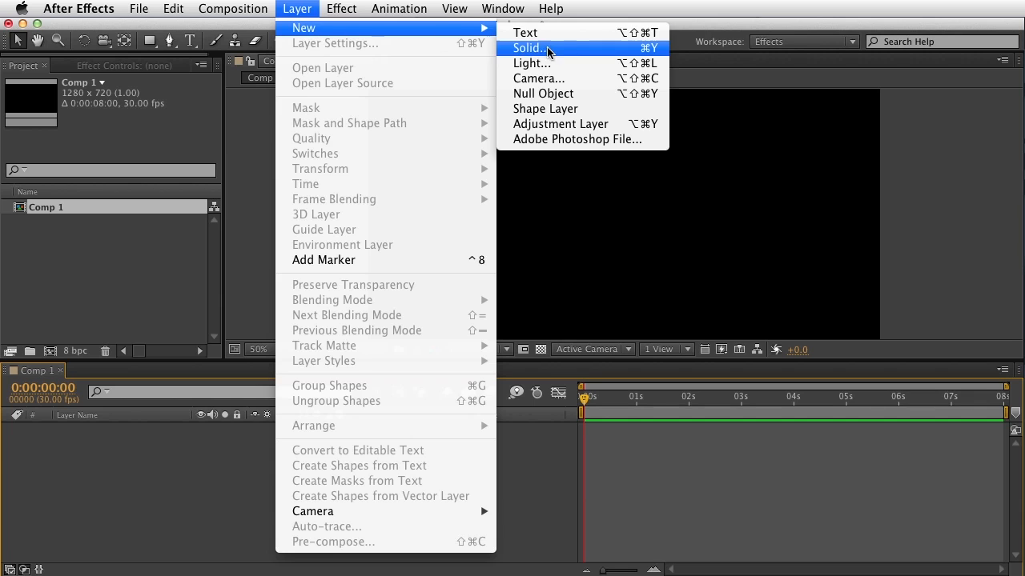
left_click(655, 50)
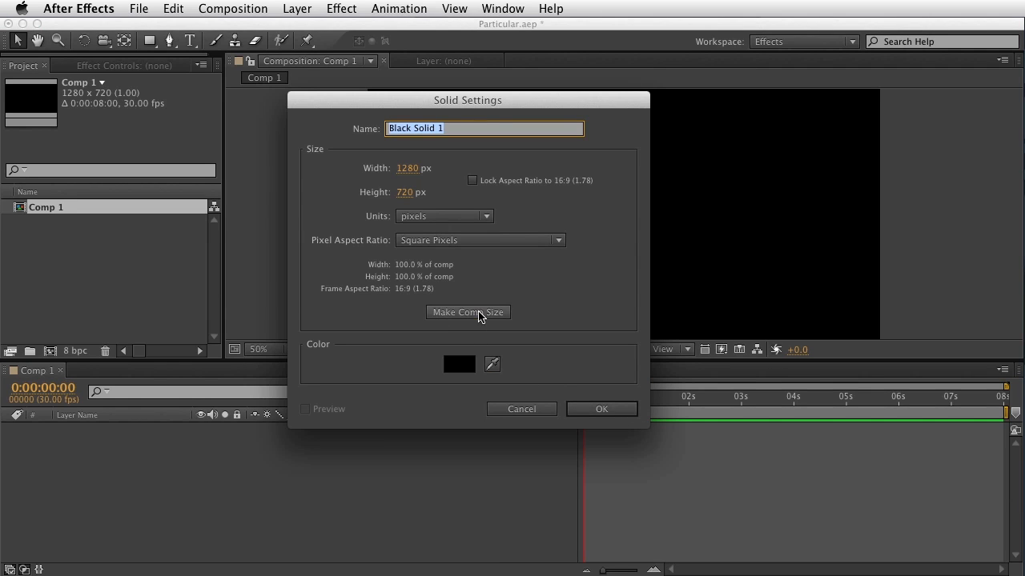
left_click(478, 314)
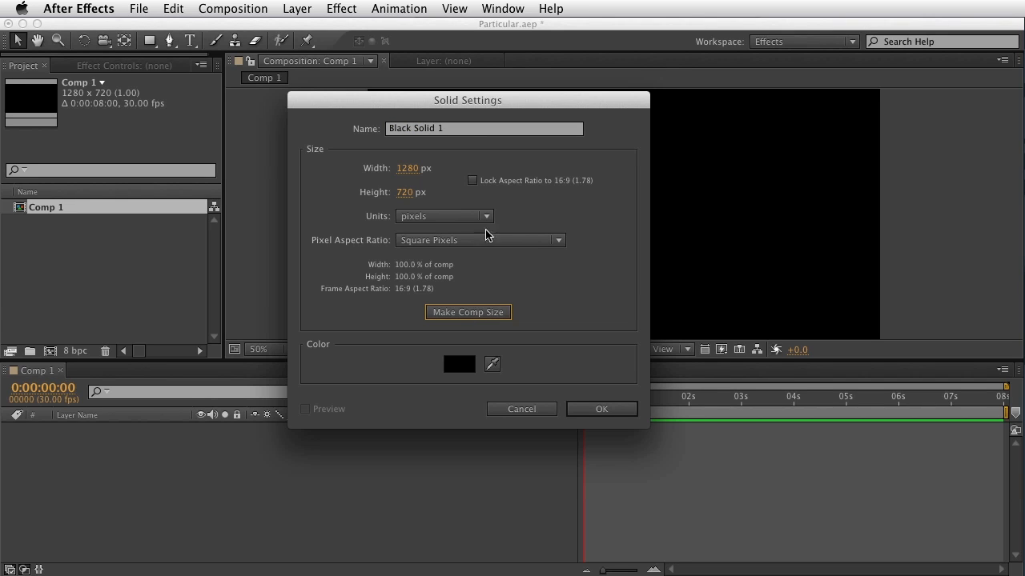
left_click(460, 137)
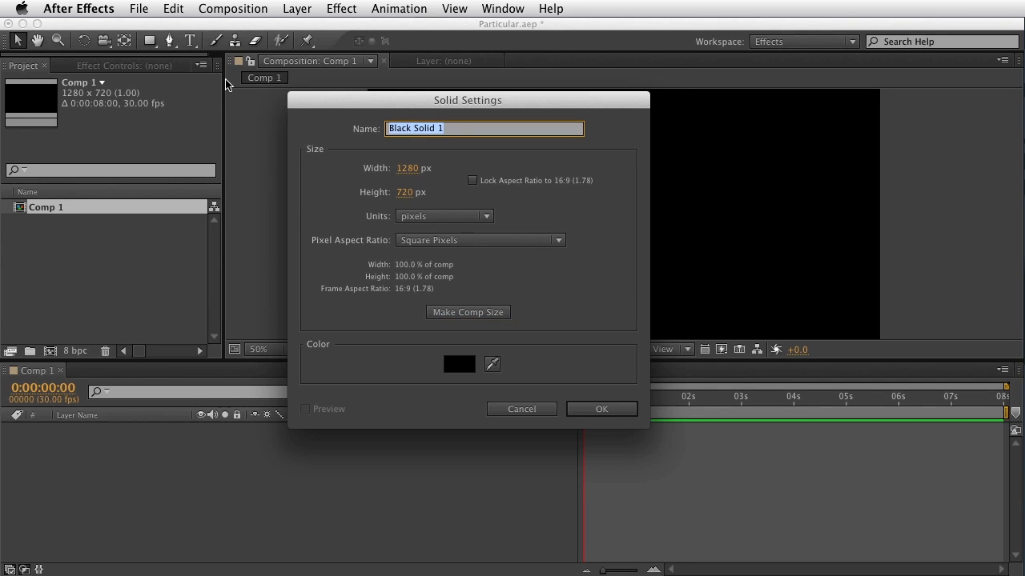
type("Particular – Dust")
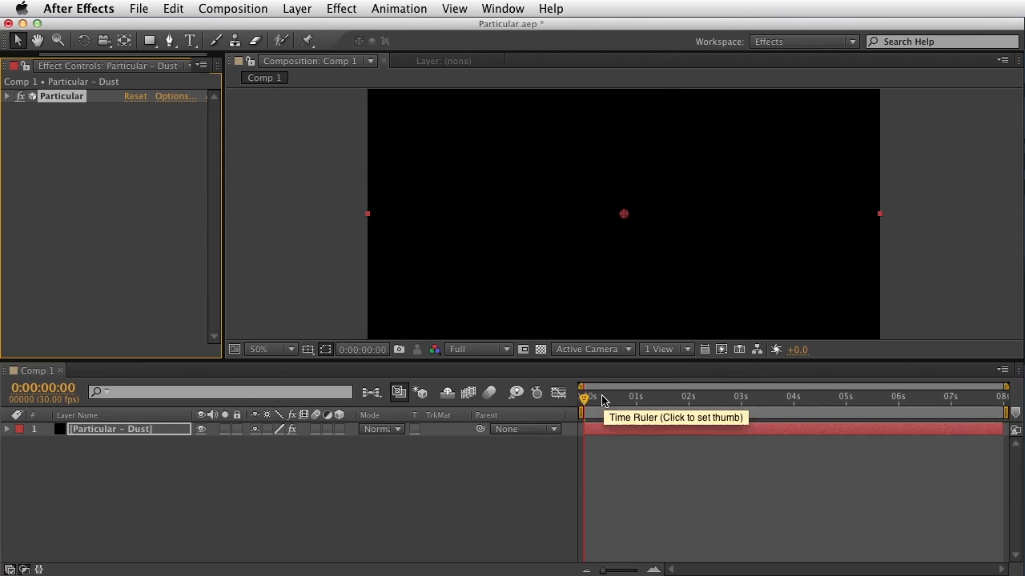
Step: Move the current time to 0:00:03:20 and add a two-node camera with the 35mm preset
left_click_drag(592, 398, 776, 430)
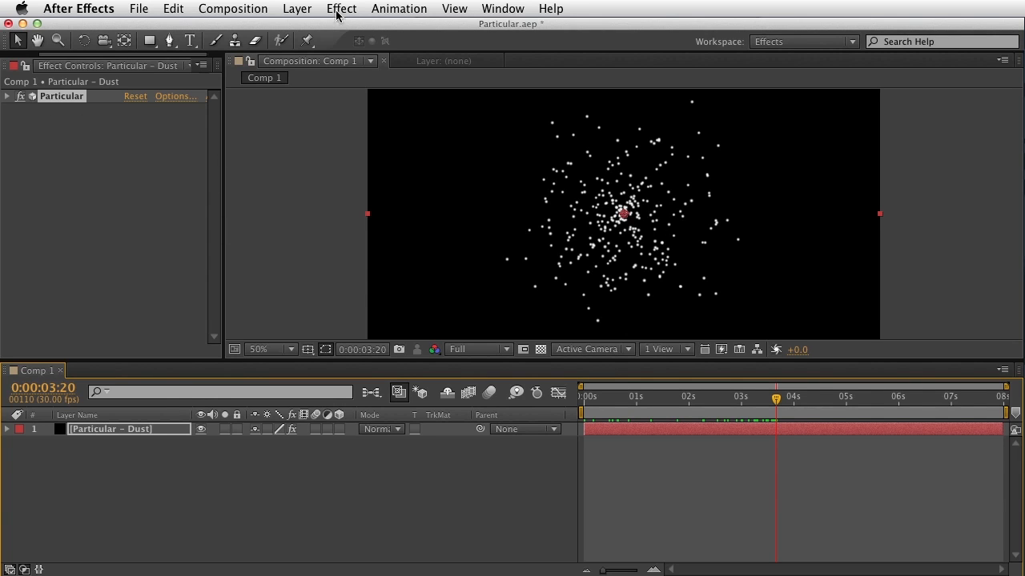
left_click(312, 8)
mouse_move(423, 28)
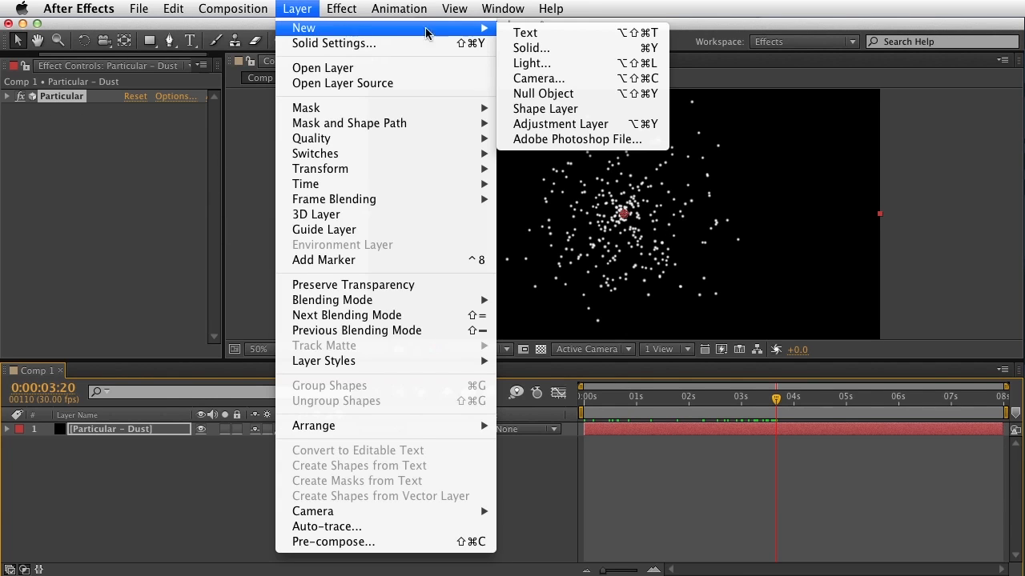
left_click(527, 80)
left_click(714, 473)
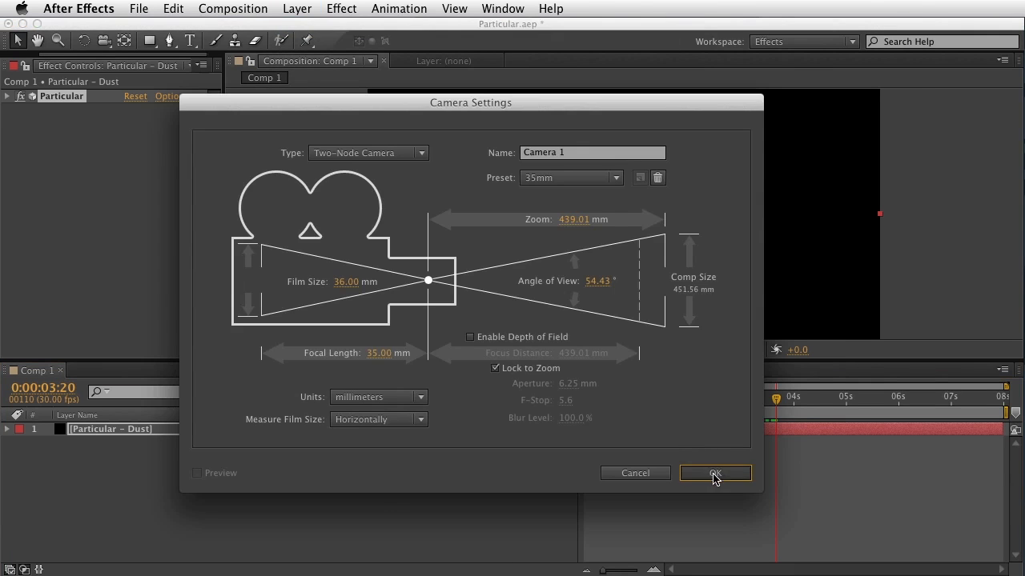
Step: Deselect all layers, then orbit the camera around the particle cloud and bring it closer
left_click(118, 442)
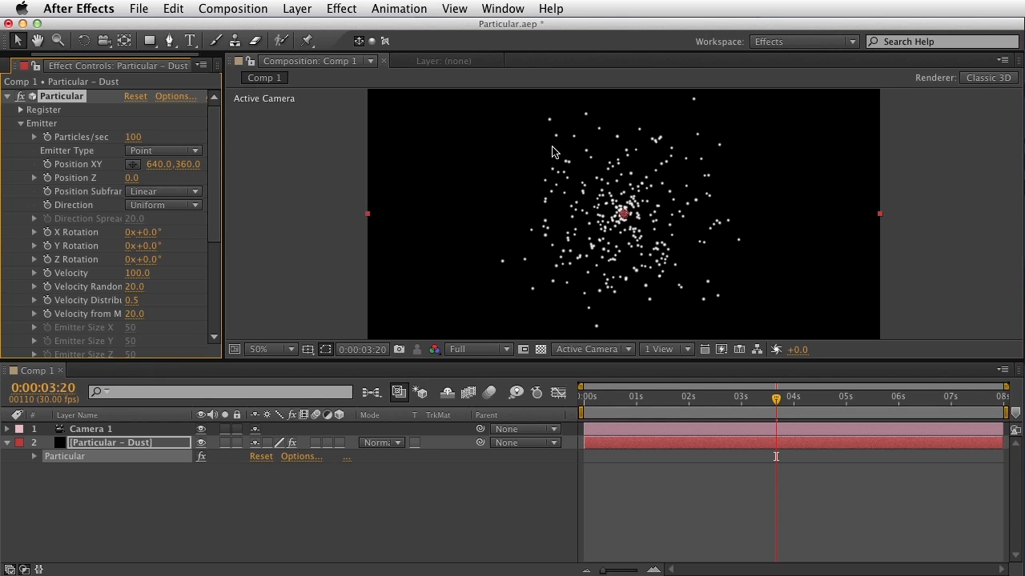
key("super+shift+a")
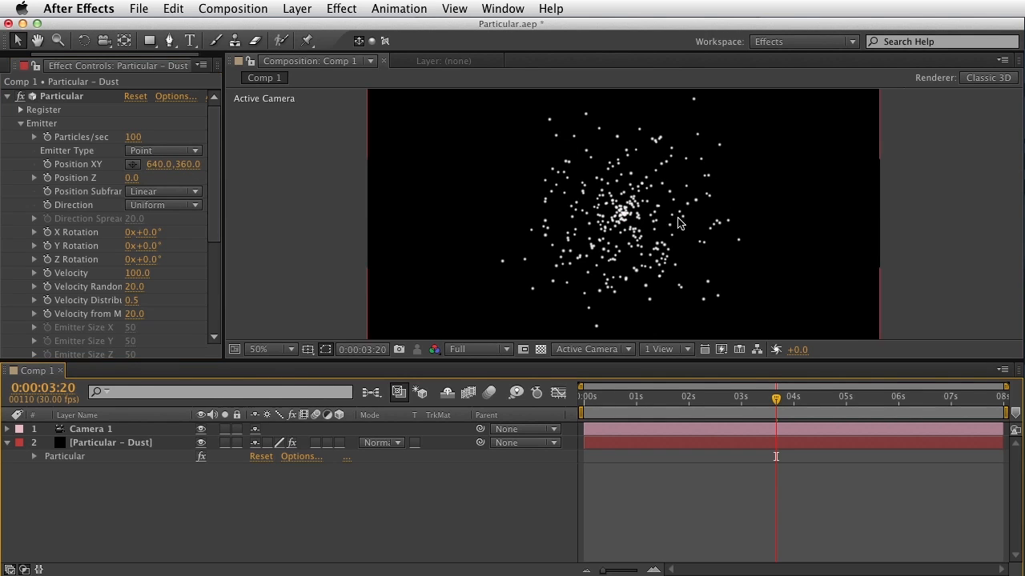
key("c")
key("c")
left_click_drag(646, 222, 677, 159)
key("c")
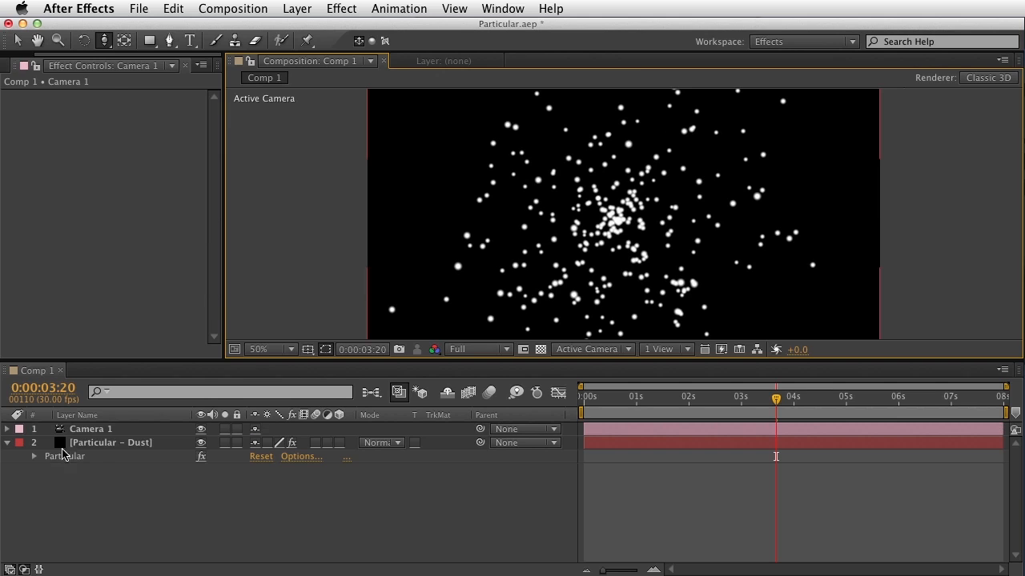
Step: Create a text layer reading "Text" over the upper part of the particle cloud
left_click(65, 456)
key("super+t")
left_click(534, 192)
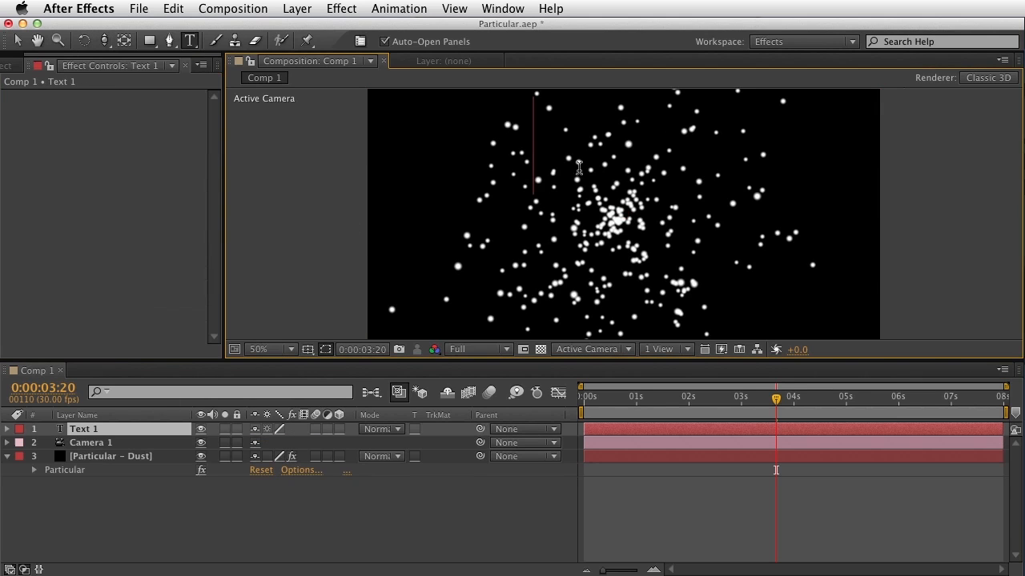
type("Text")
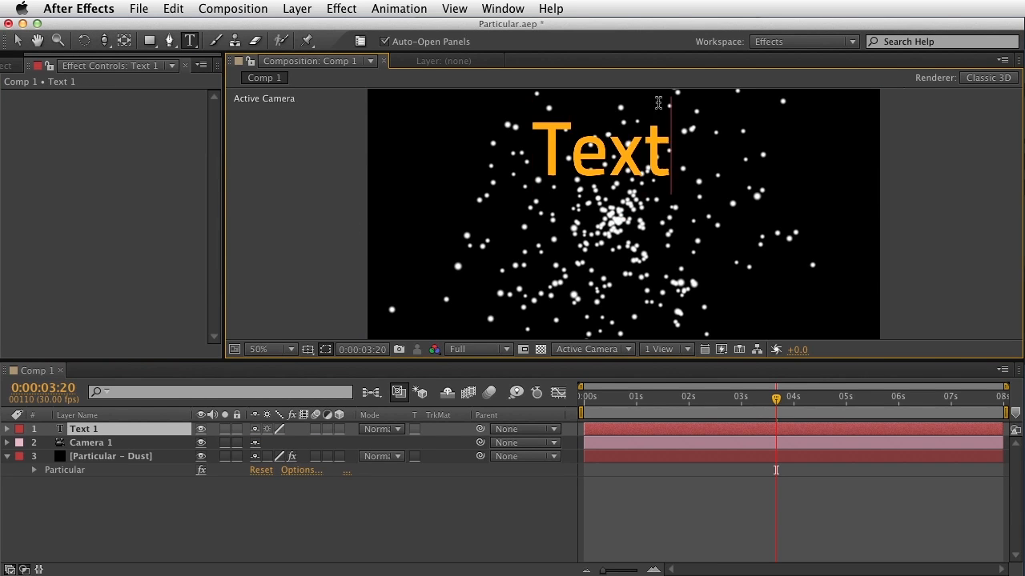
key("KP_Enter")
Step: Place the text layer below the camera in the layer stack, make it 3D, and move it over the centre of the particles
left_click_drag(170, 430, 198, 450)
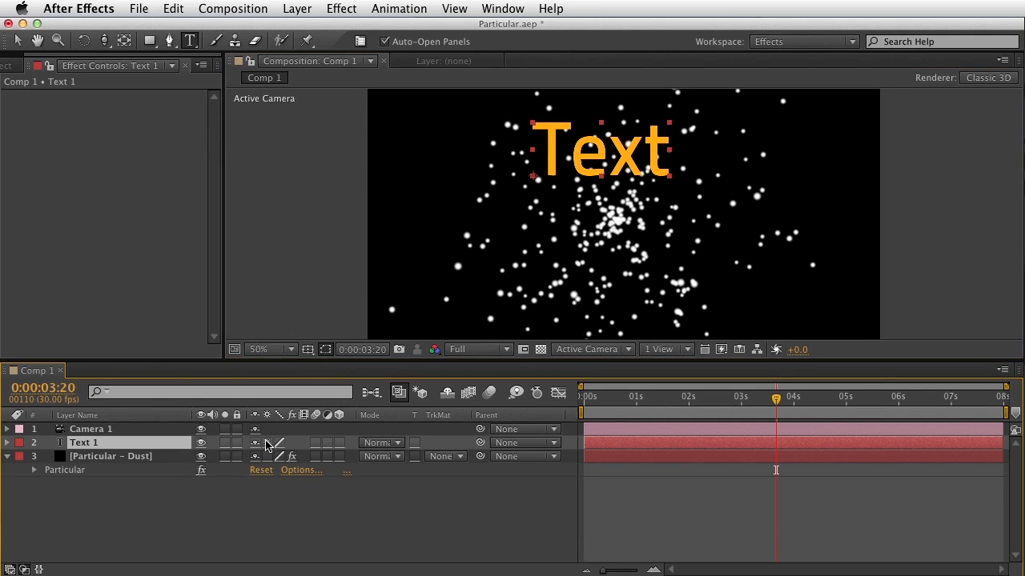
left_click(340, 443)
key("v")
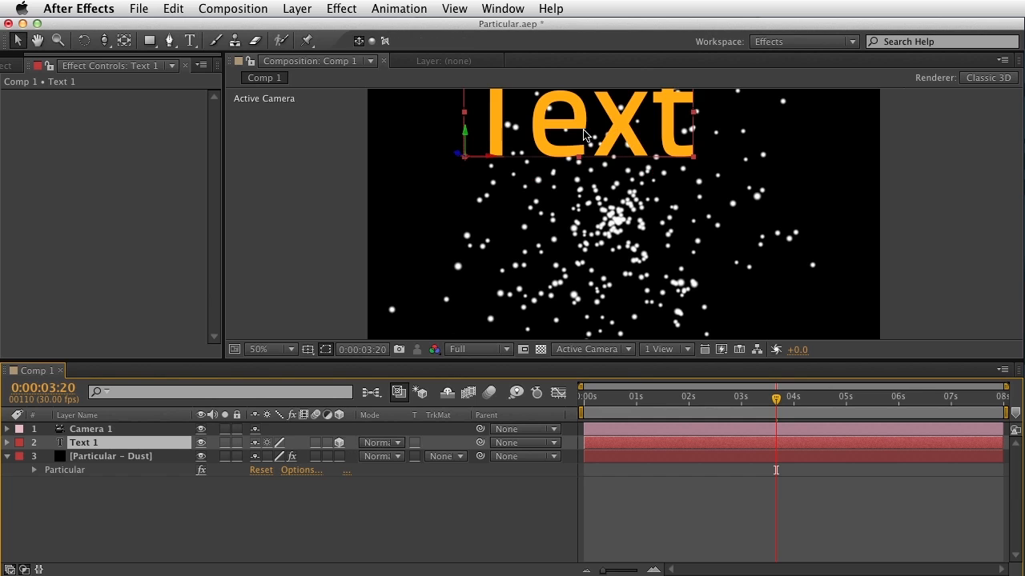
left_click_drag(598, 134, 653, 236)
Step: View the composition at 100% and orbit the camera, selecting the text and Particular – Dust layers in turn to compare their behaviour in 3D
key("c")
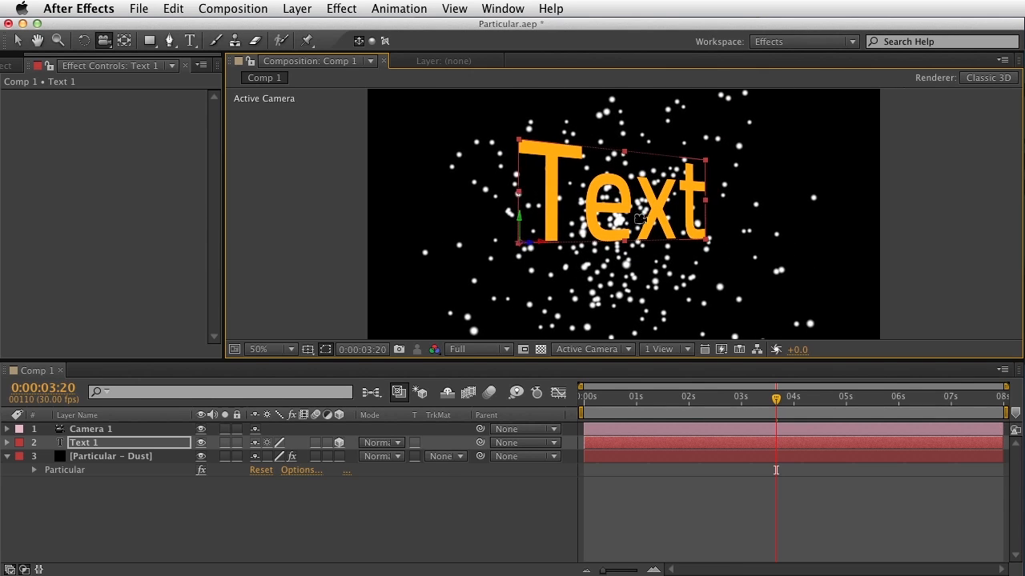
key("slash")
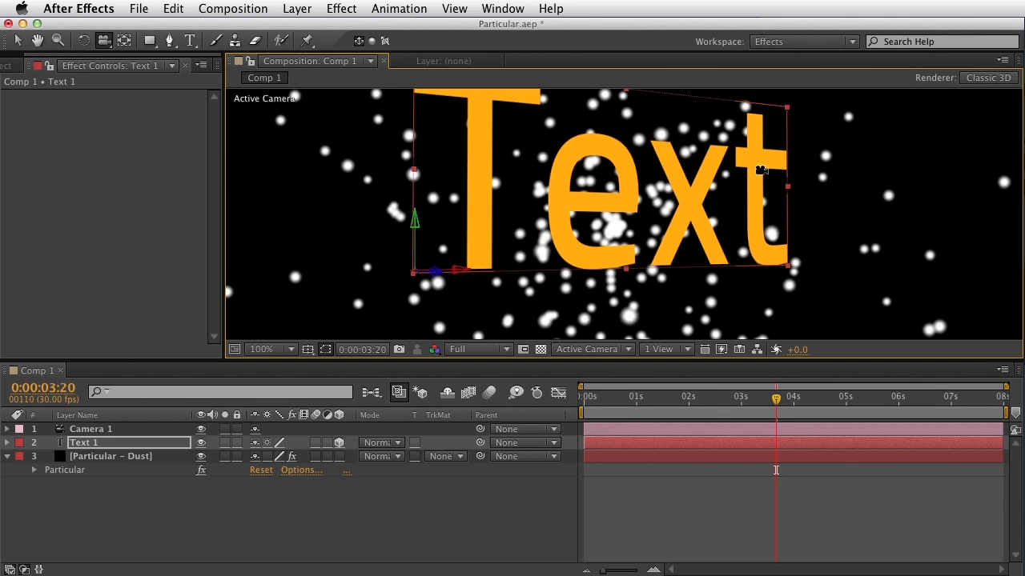
left_click_drag(761, 170, 513, 89)
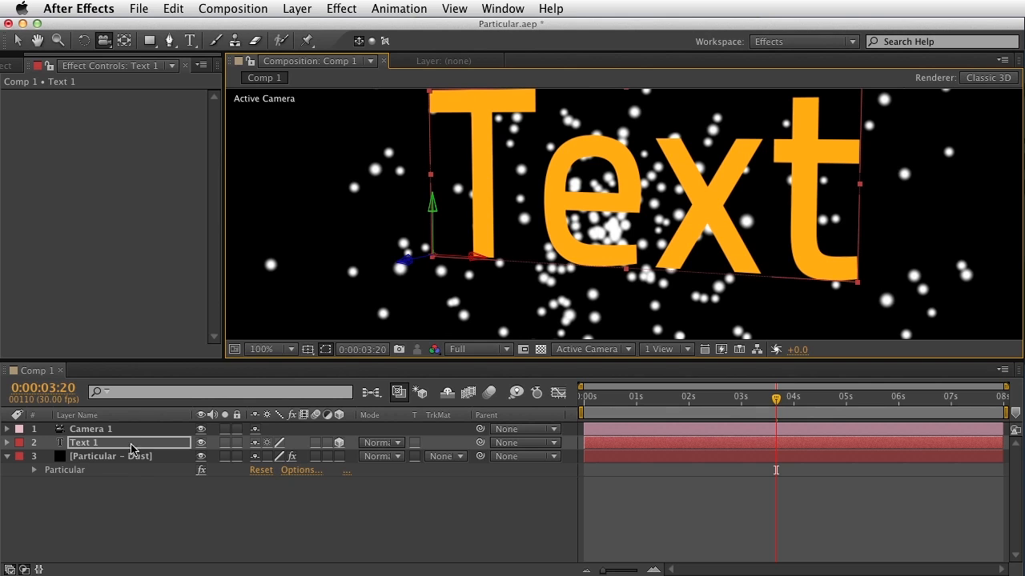
left_click_drag(553, 212, 605, 88)
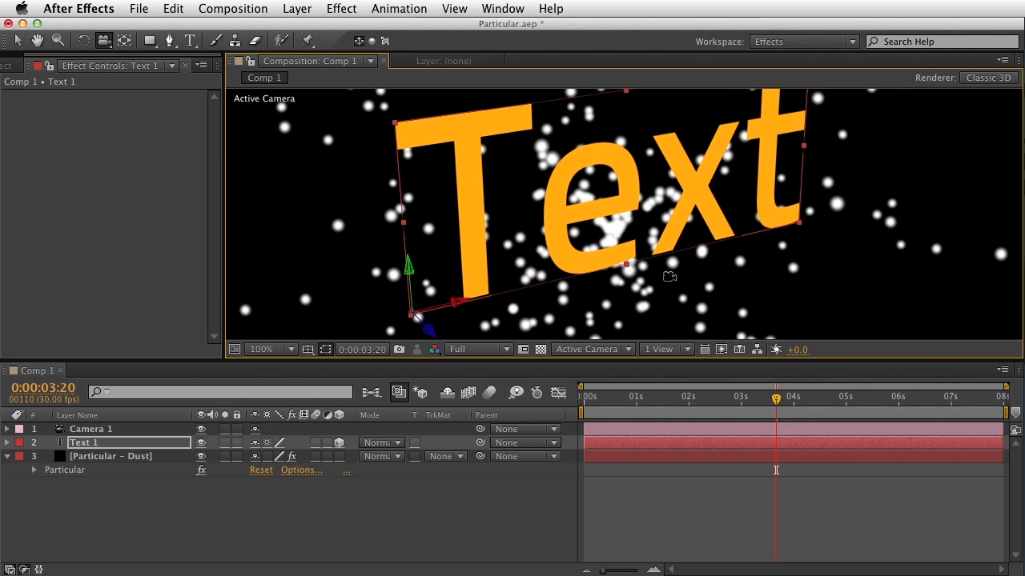
left_click(158, 455)
left_click(82, 445)
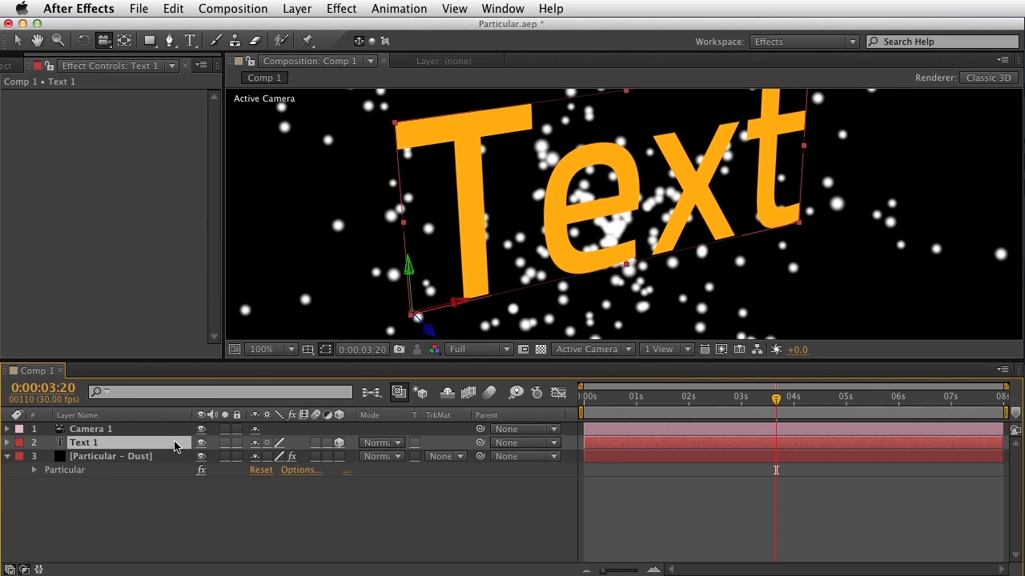
left_click(120, 470)
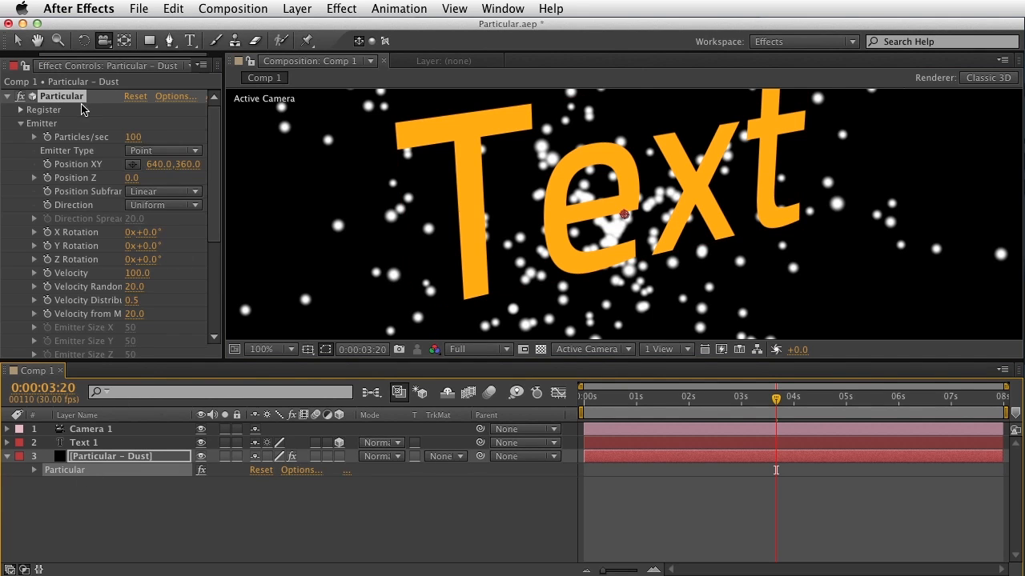
left_click(615, 193)
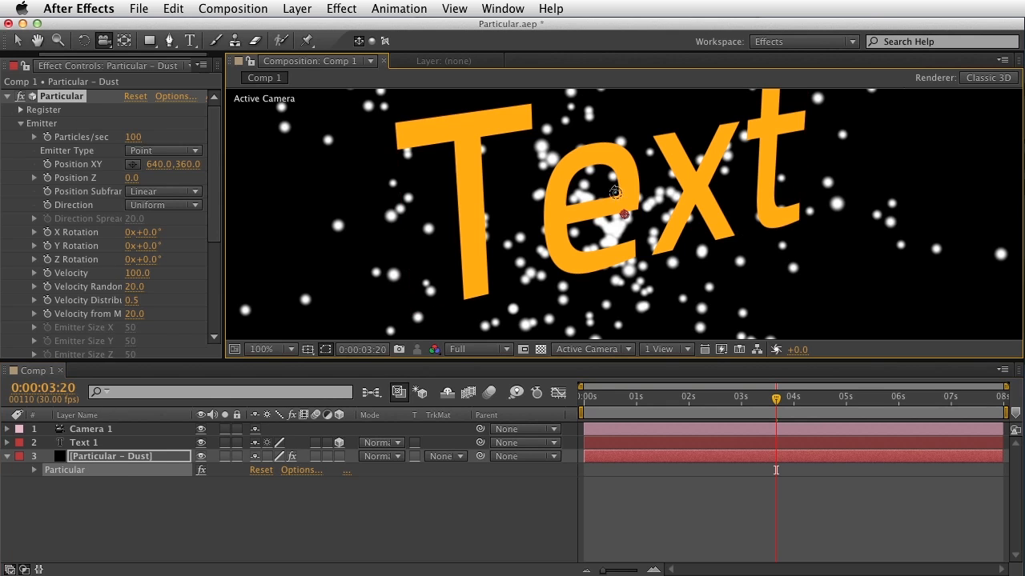
left_click_drag(615, 193, 629, 167)
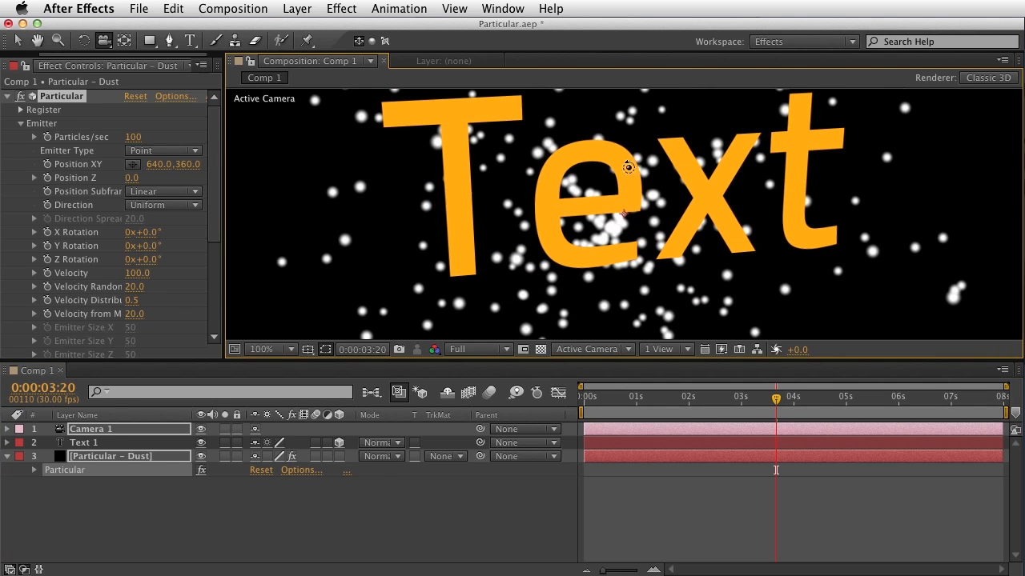
left_click(100, 444)
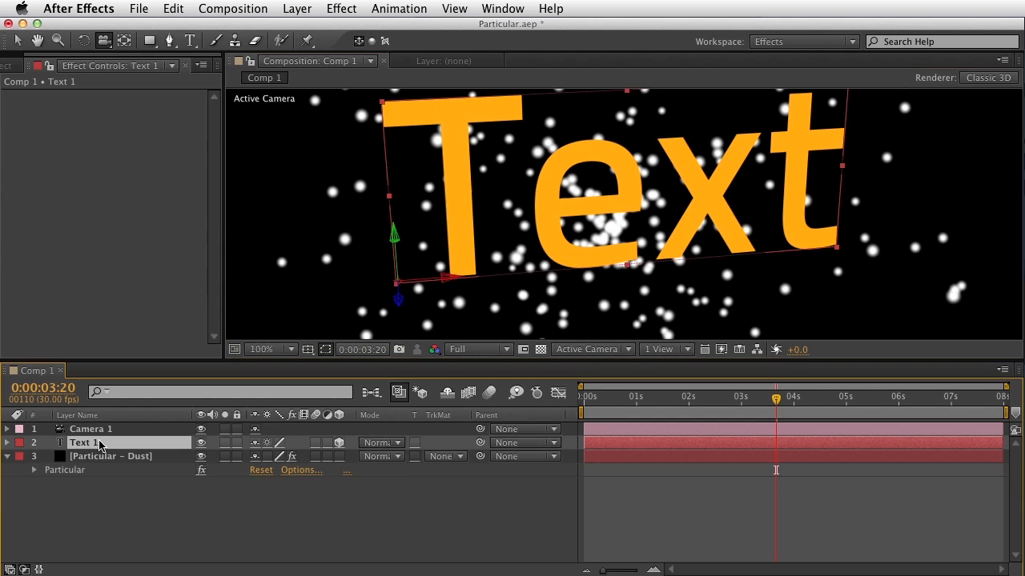
left_click(110, 456)
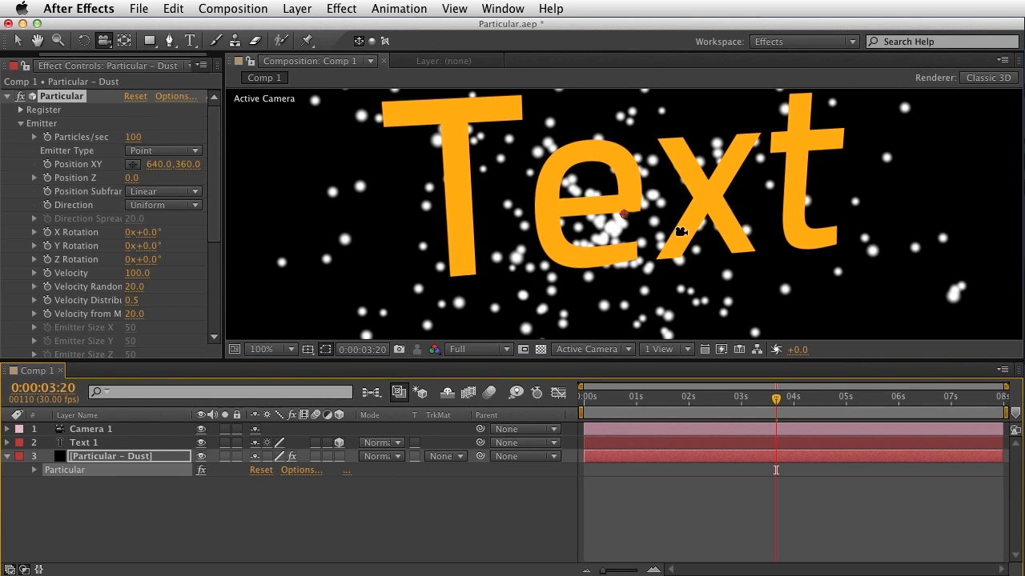
left_click_drag(681, 231, 768, 192)
Step: Solo the Particular – Dust layer and orbit the camera around the particles alone
left_click(225, 456)
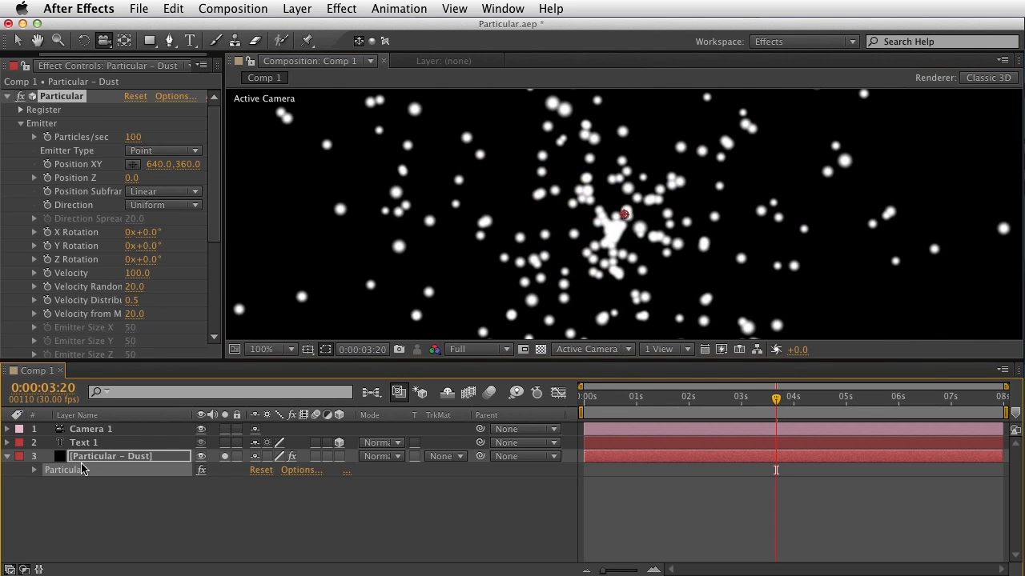
left_click_drag(622, 167, 526, 104)
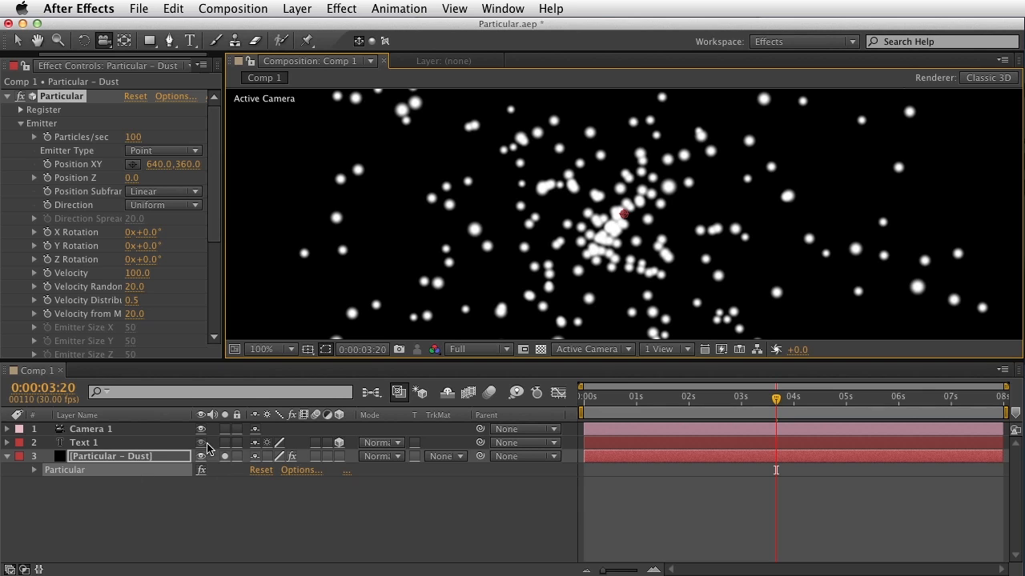
left_click_drag(600, 214, 873, 110)
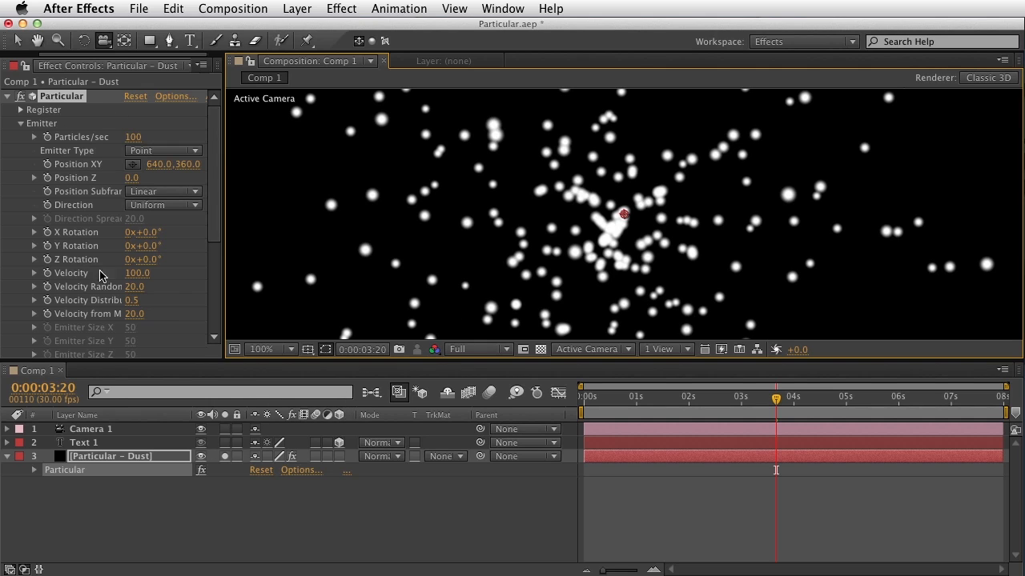
Step: Turn off solo for the Particular – Dust layer and select the text and dust layers in turn to compare them
left_click(225, 457)
left_click(172, 440)
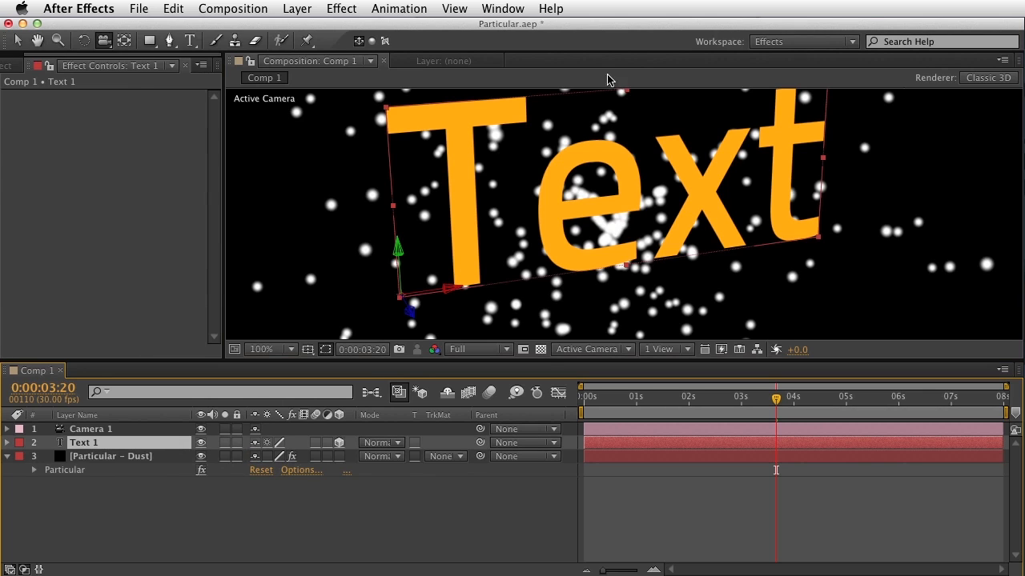
left_click(99, 460)
mouse_move(96, 443)
left_mouse_down()
mouse_move(99, 474)
mouse_move(114, 442)
left_mouse_up()
left_click(82, 457)
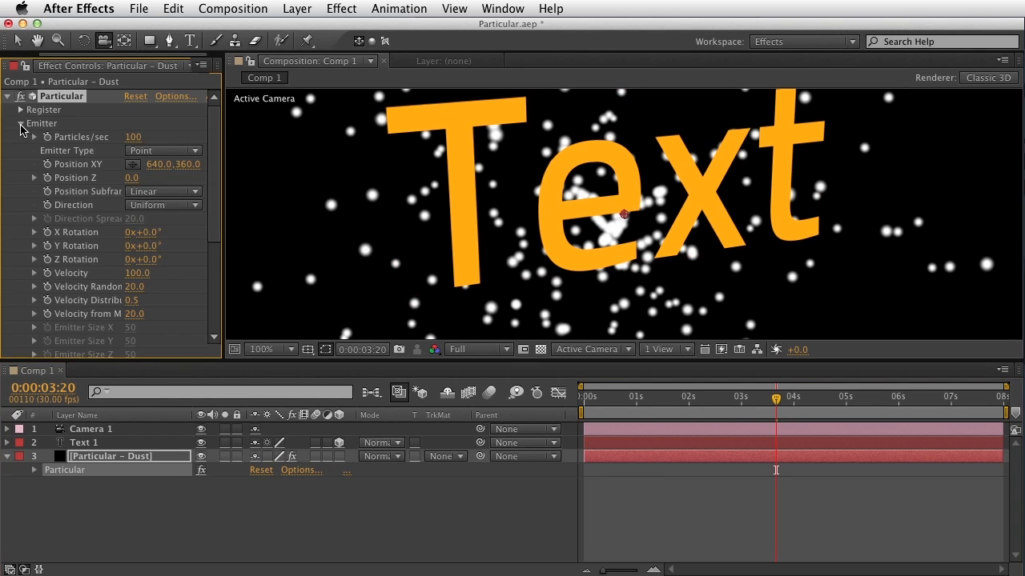
Step: Collapse the Emitter and Visibility groups of the Particular effect
left_click(21, 124)
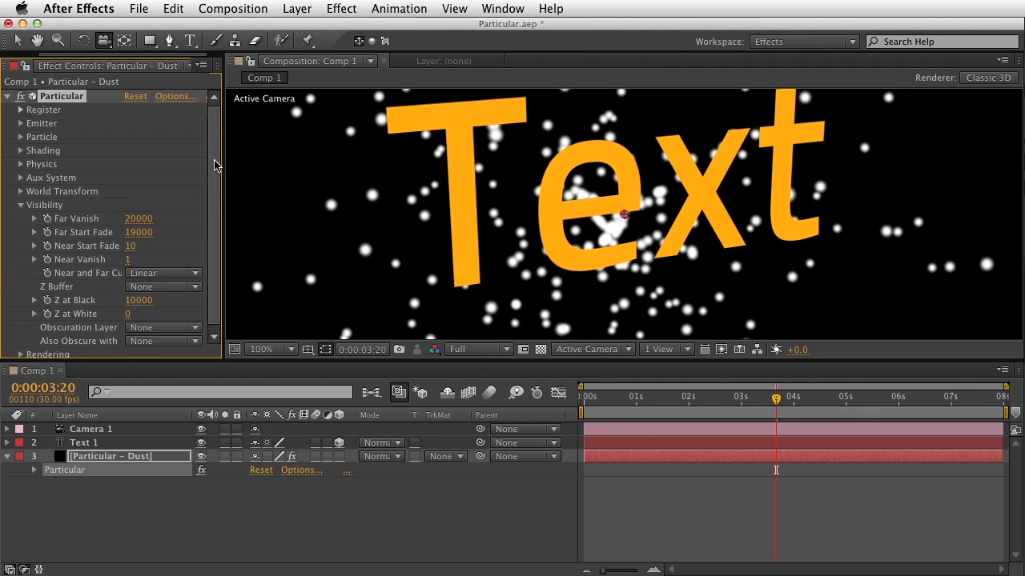
scroll(215, 163, "down", 1)
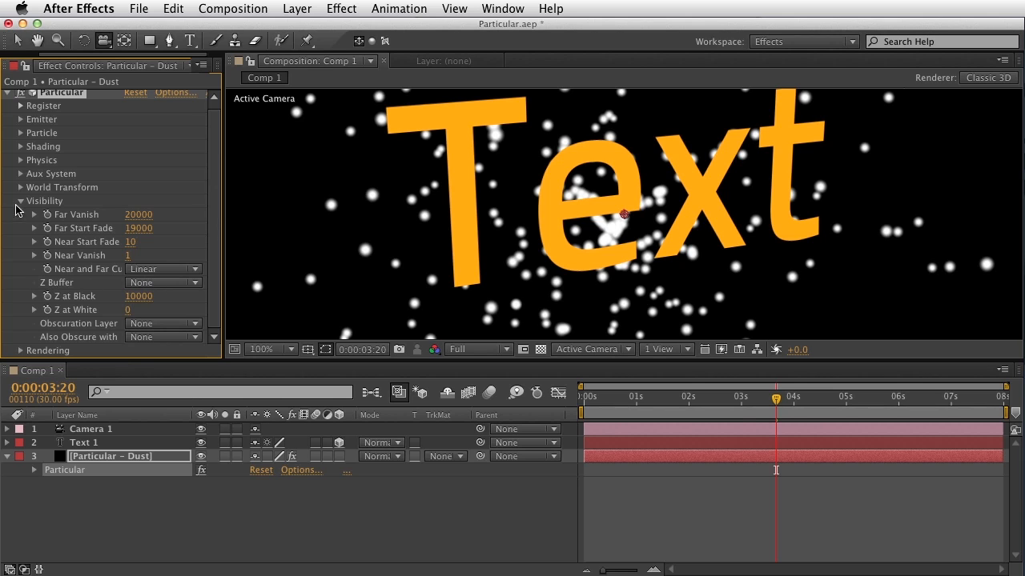
left_click(22, 201)
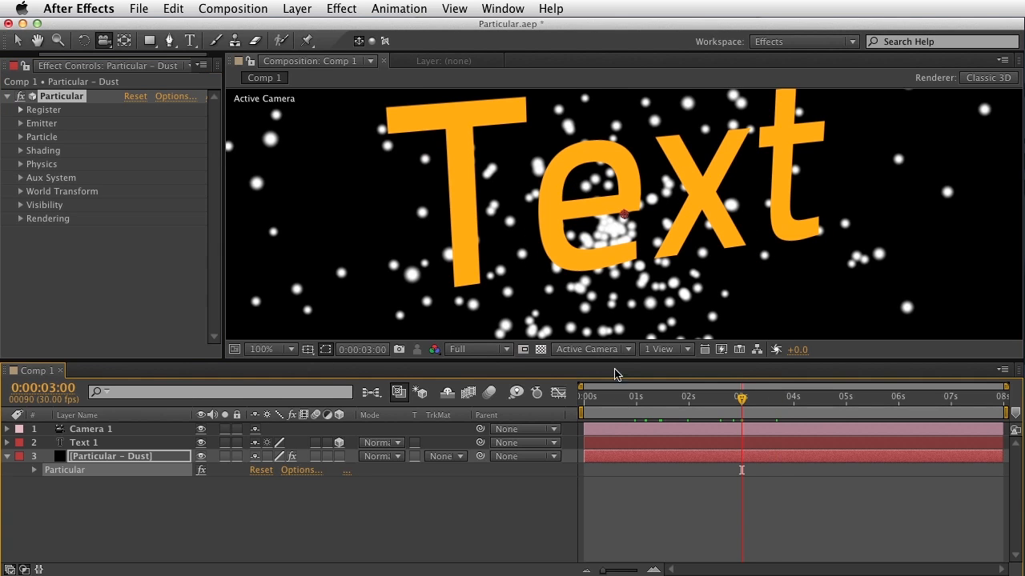
Step: Orbit the camera around the text and particles and compare the 3D settings of the Text 1 and Particular – Dust layers
left_click_drag(601, 233, 650, 258)
left_click(84, 442)
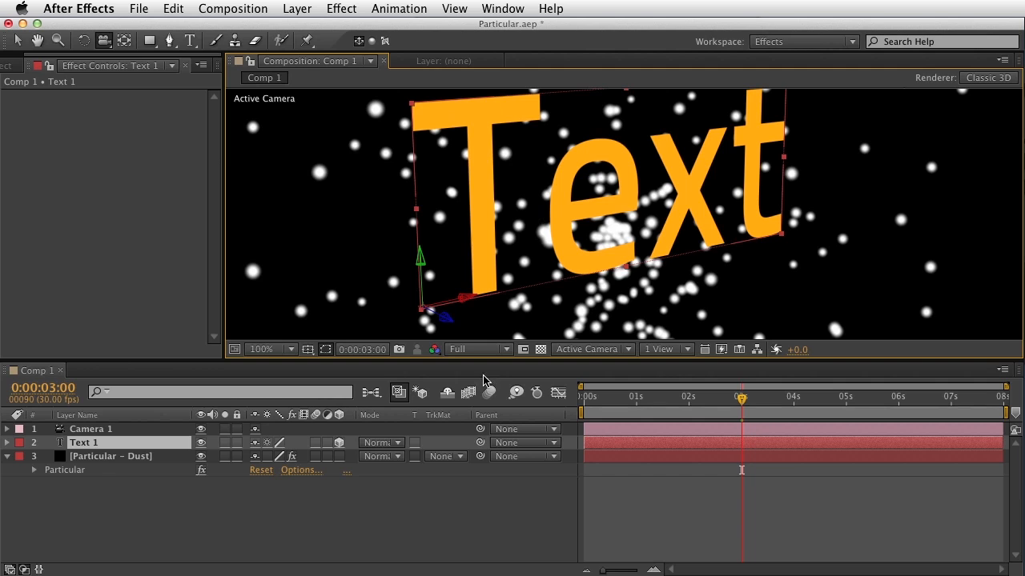
left_click(335, 473)
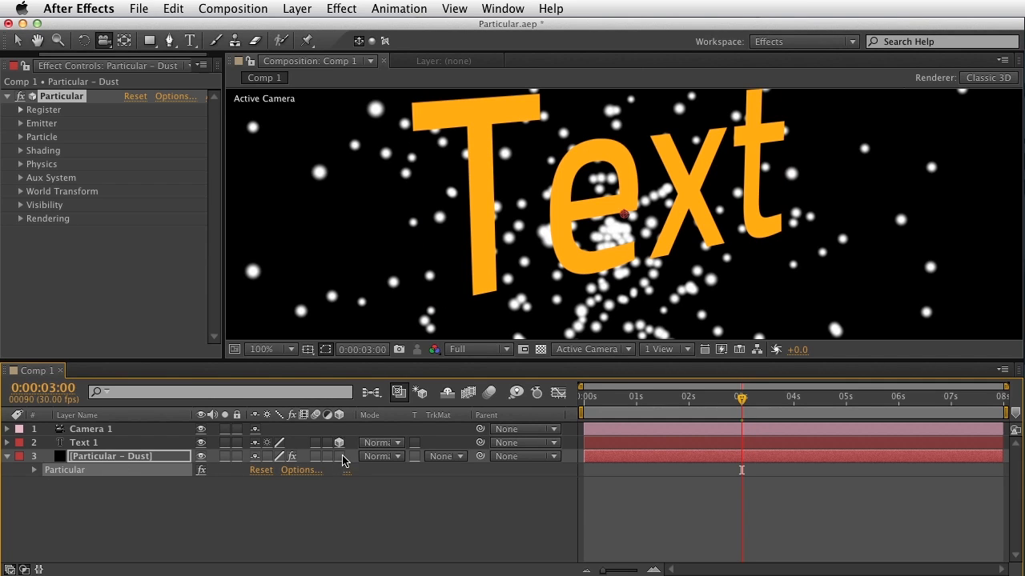
left_click(178, 441)
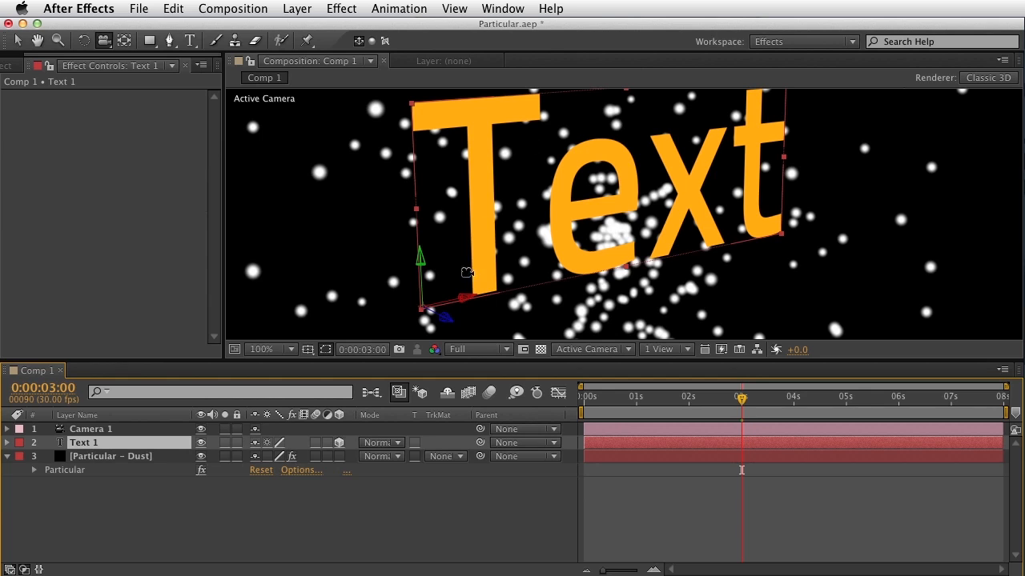
Step: Try the Rotation tool on the text layer, and orbit the camera with the Particular – Dust layer selected
key("w")
mouse_move(422, 263)
left_mouse_down()
mouse_move(430, 265)
mouse_move(417, 264)
left_mouse_up()
left_click(140, 457)
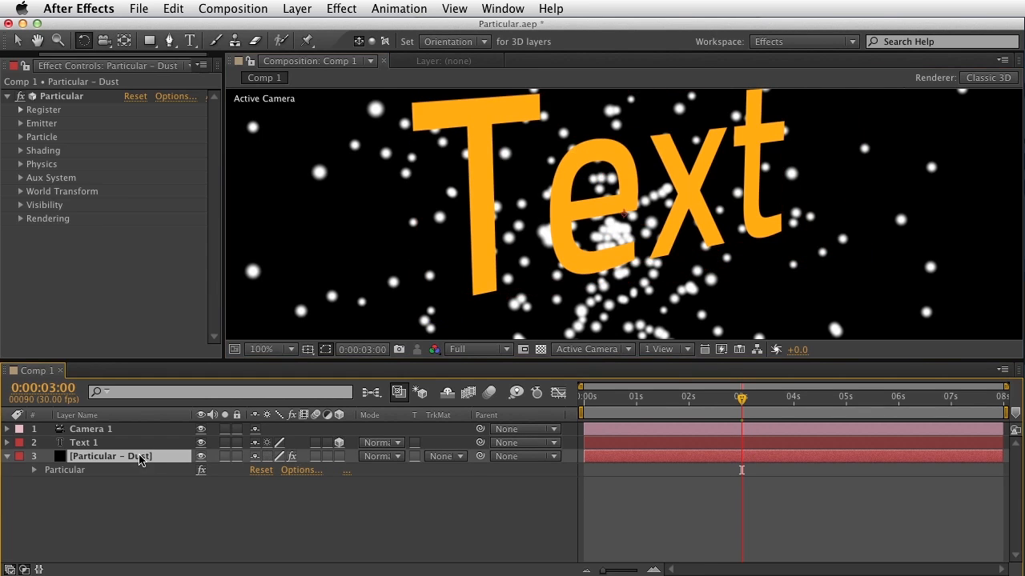
key("c")
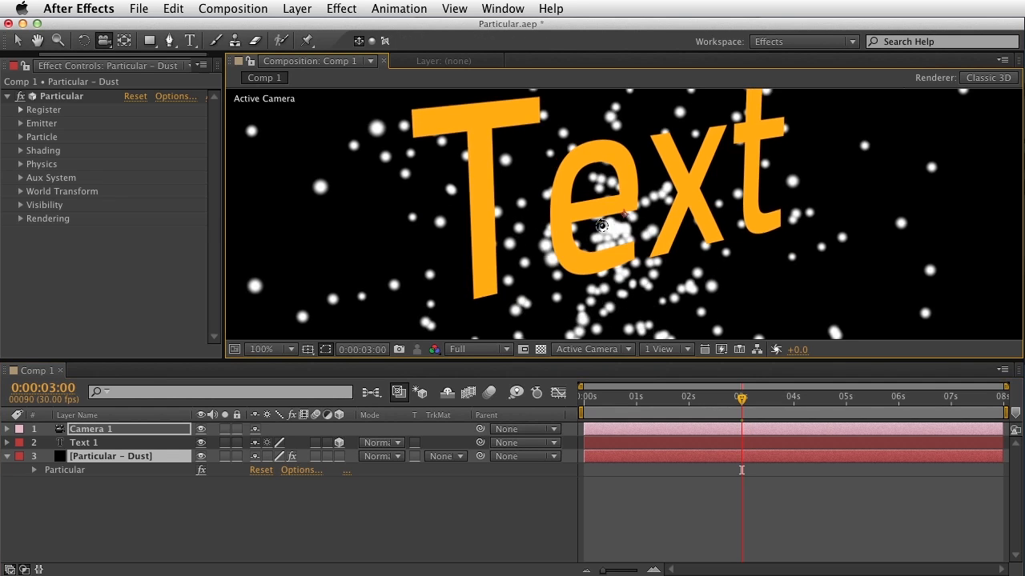
left_click_drag(601, 226, 426, 197)
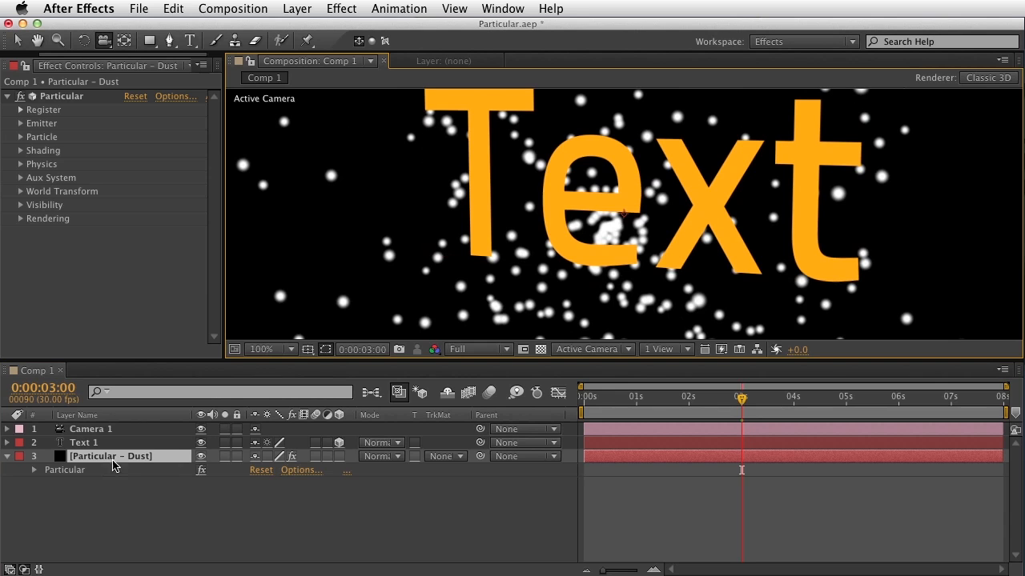
Step: Temporarily make the Particular – Dust layer 3D and orbit the camera to examine how its particles behave
left_click(339, 456)
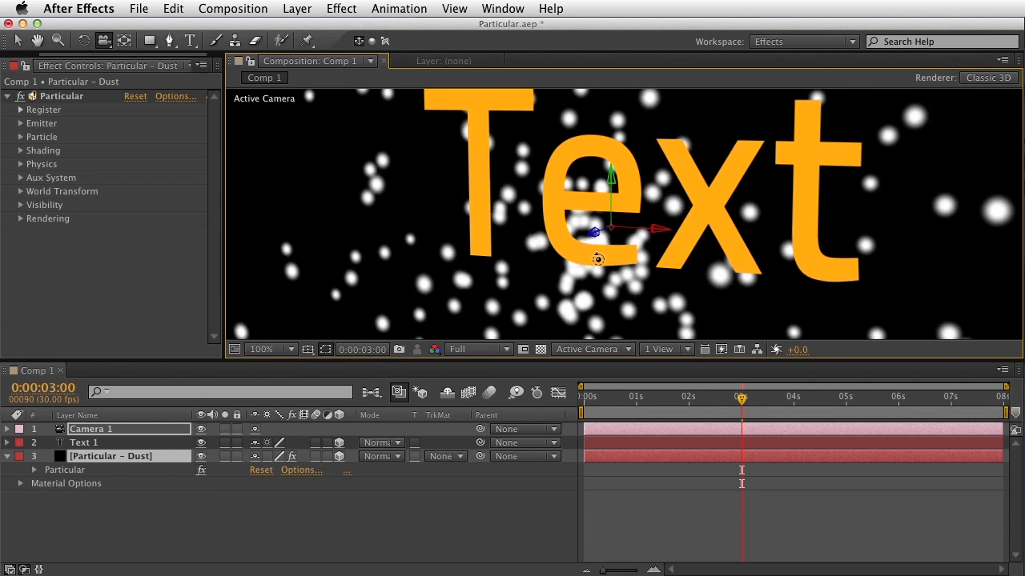
left_click_drag(597, 258, 432, 236)
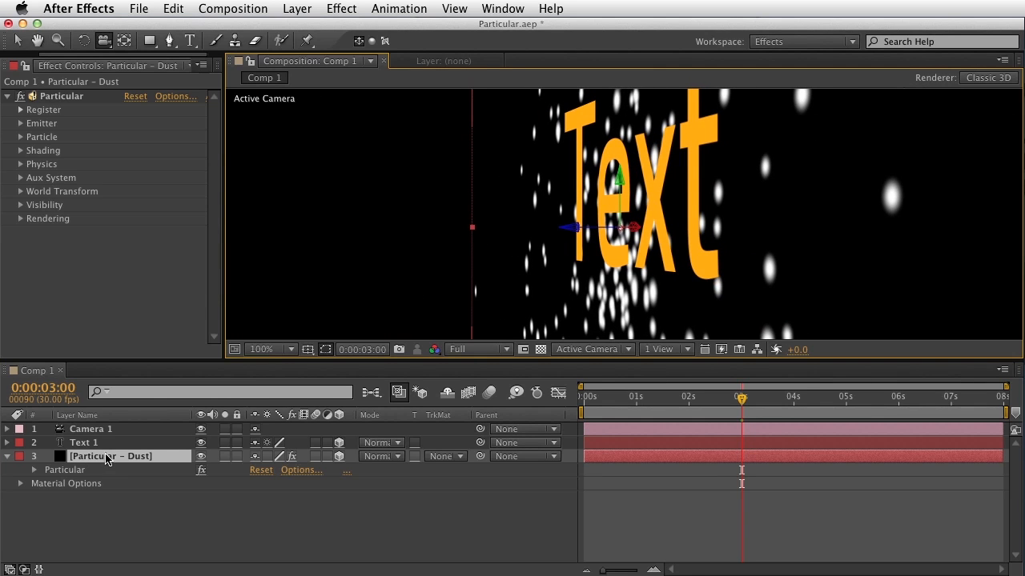
left_click_drag(640, 184, 677, 193)
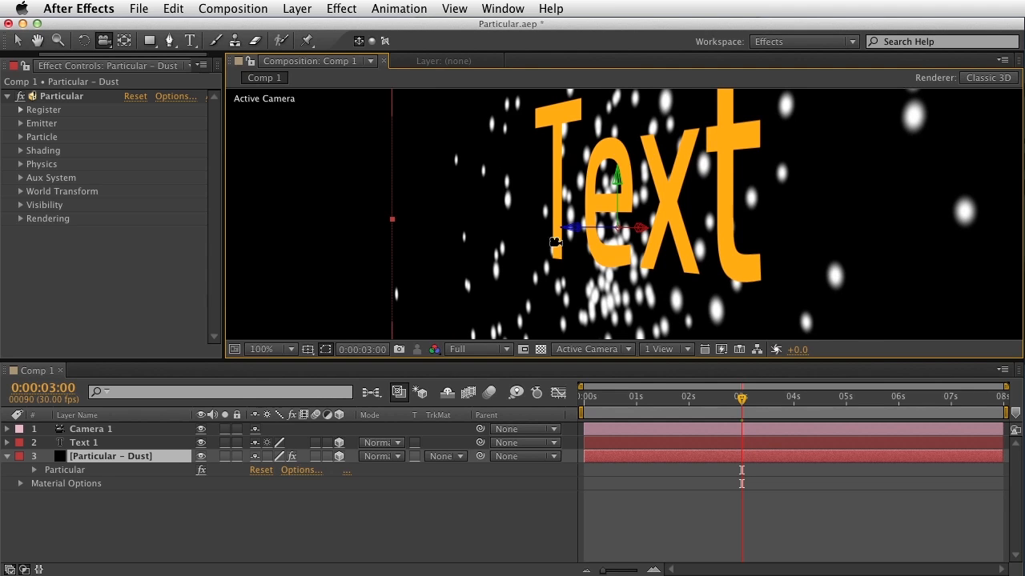
mouse_move(556, 243)
left_mouse_down()
mouse_move(611, 253)
mouse_move(573, 246)
left_mouse_up()
left_click(366, 456)
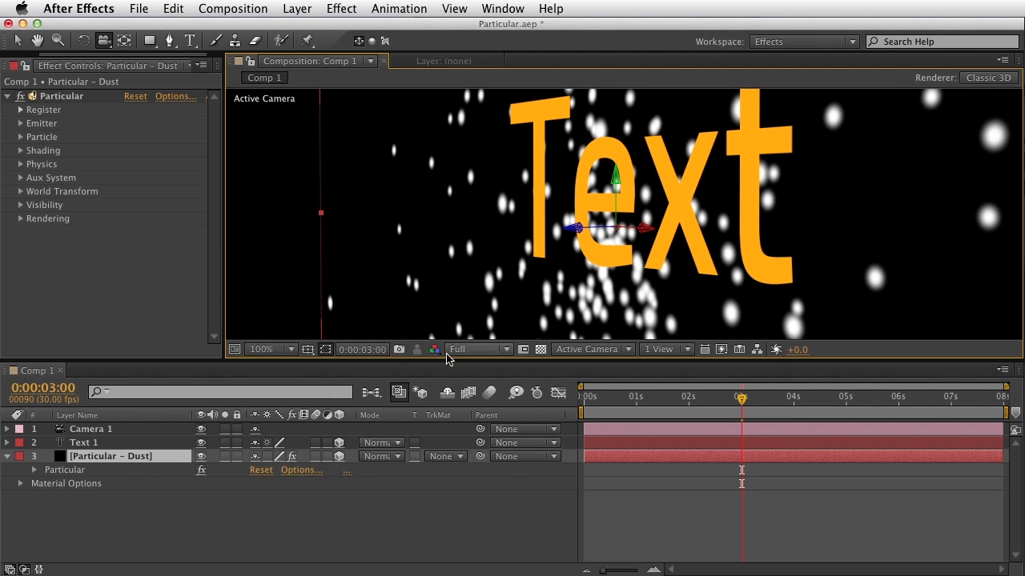
left_click(339, 457)
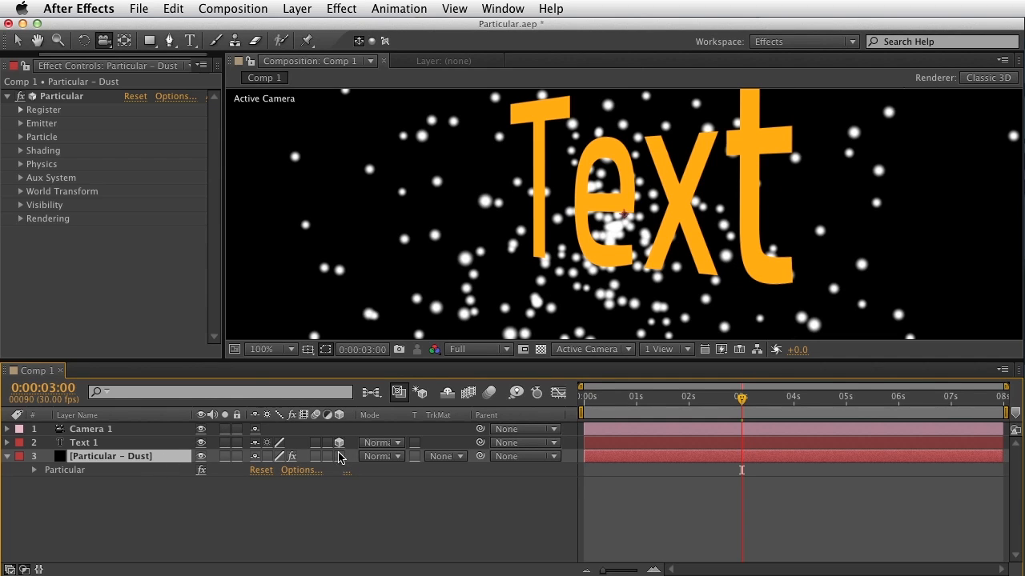
Step: Orbit the camera once more, delete the Text 1 layer, and select the Particular – Dust layer
left_click_drag(561, 198, 593, 219)
left_click(133, 445)
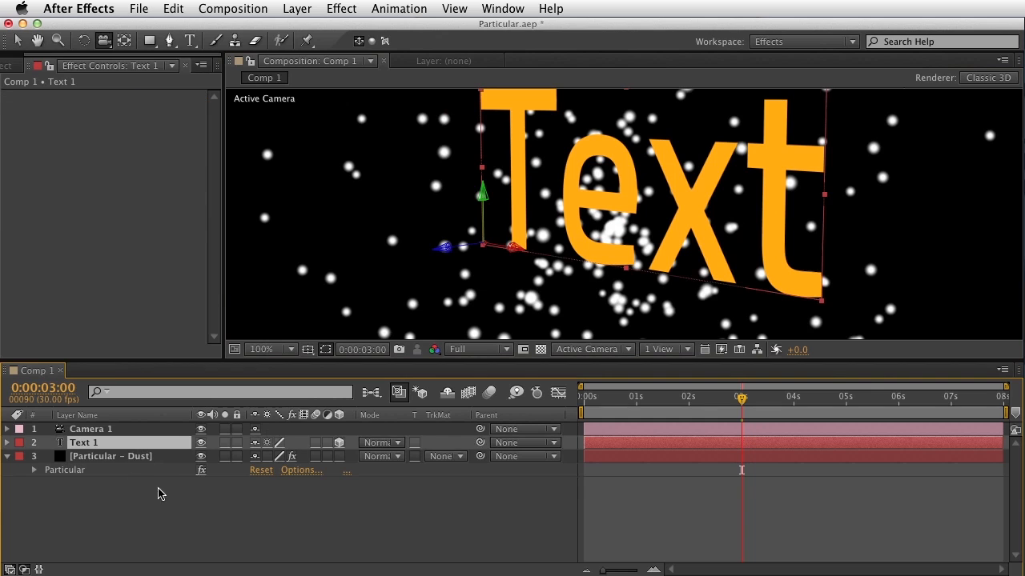
key("Delete")
left_click(125, 456)
left_click(181, 289)
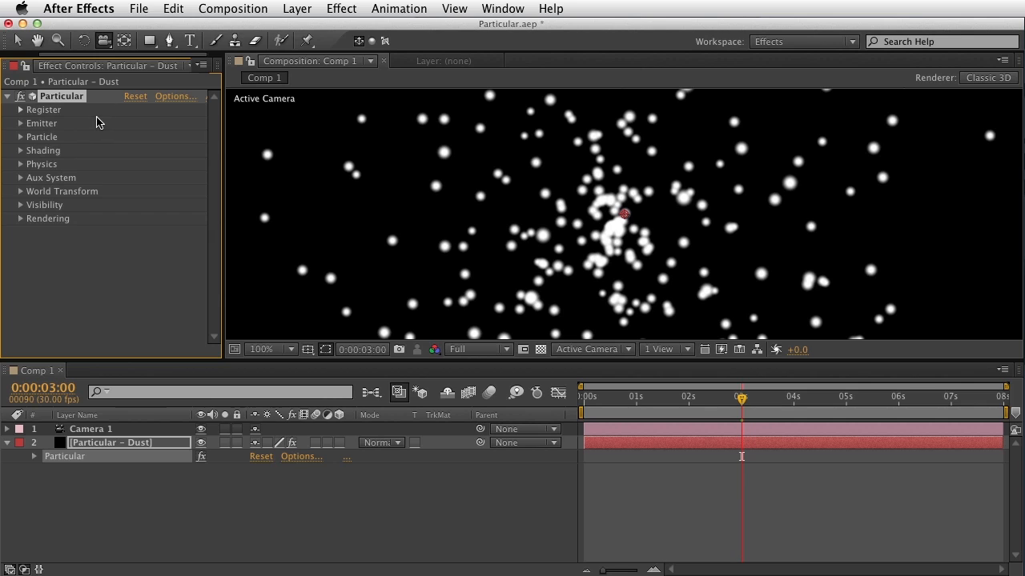
Step: Review the Emitter and Particle settings of the Particular effect, collapse both groups, and switch to the Selection tool
left_click(20, 124)
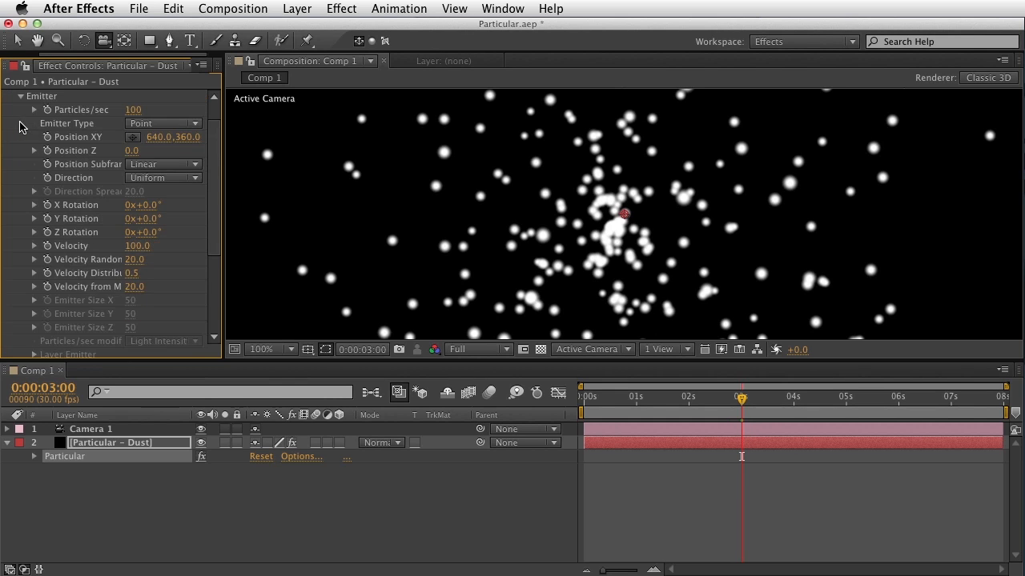
left_click(21, 101)
left_click(21, 136)
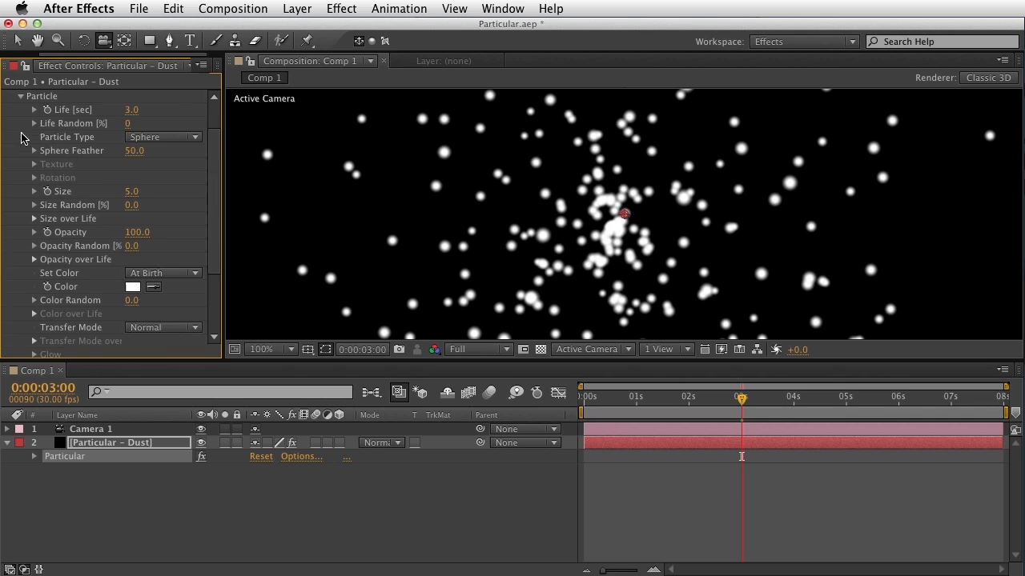
left_click(22, 97)
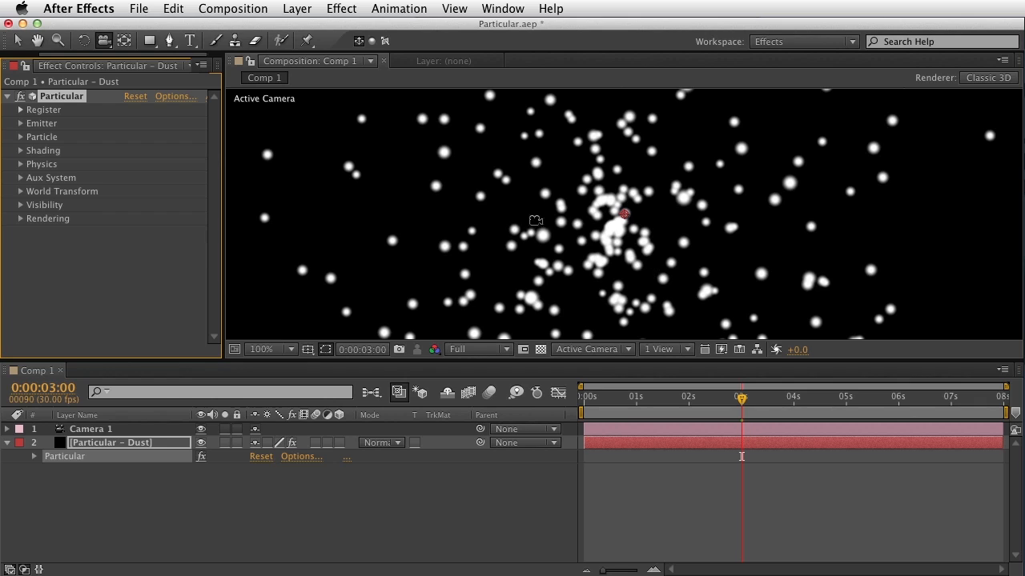
key("v")
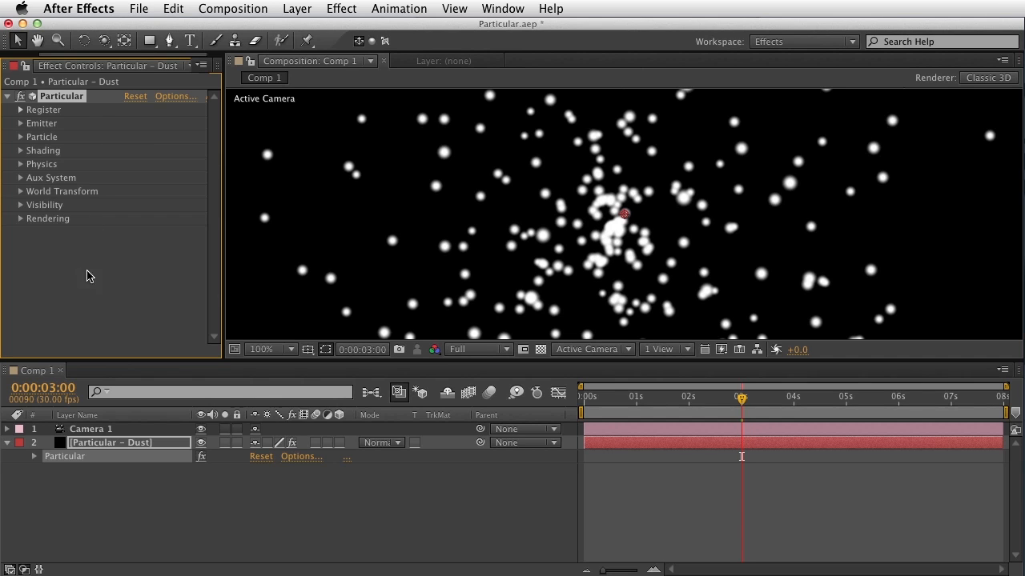
Step: Look through the full list of settings in the effect's Particle group and collapse it
left_click(21, 137)
scroll(21, 140, "down", 1)
scroll(200, 150, "up", 2)
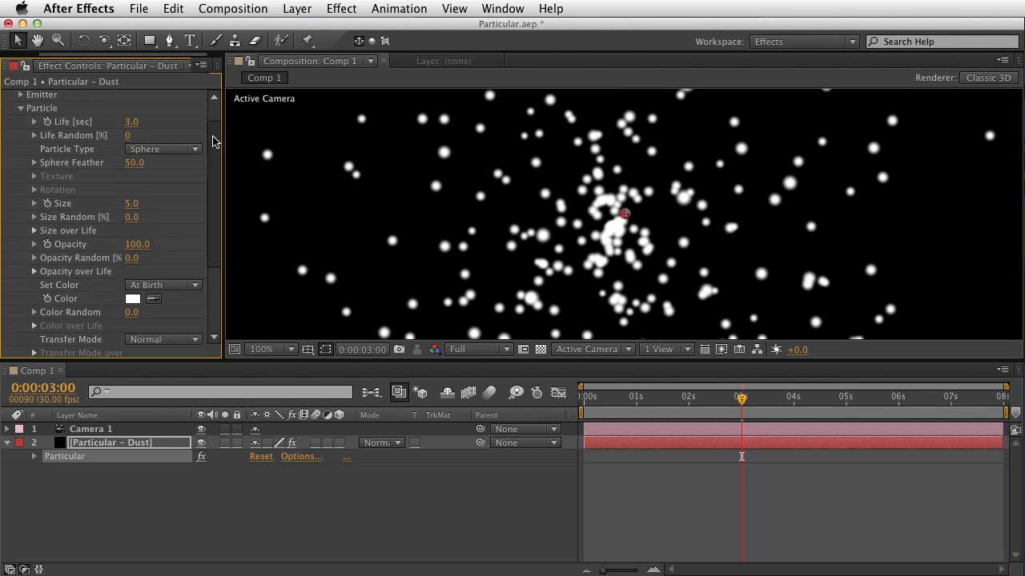
scroll(210, 201, "down", 5)
scroll(201, 104, "up", 6)
left_click(18, 140)
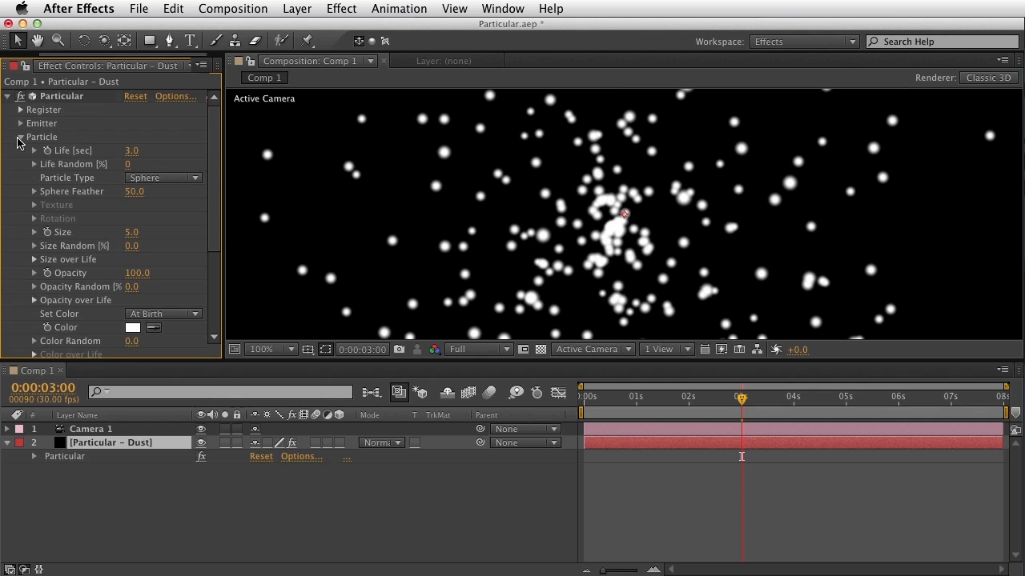
left_click(20, 138)
Step: Examine the Physics settings, including the Air and Turbulence Field subgroups, and collapse the Physics group
left_click(20, 165)
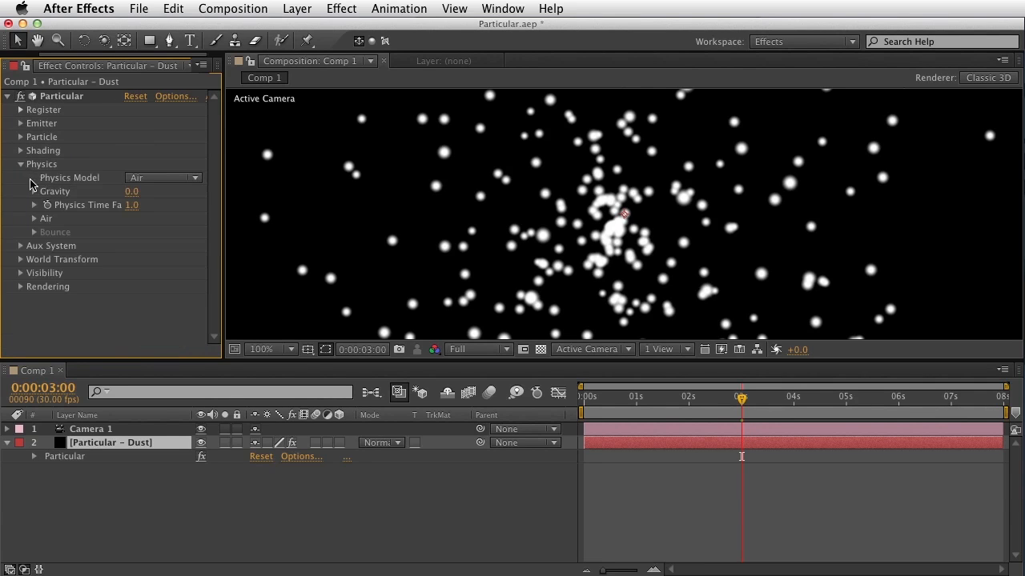
left_click(35, 219)
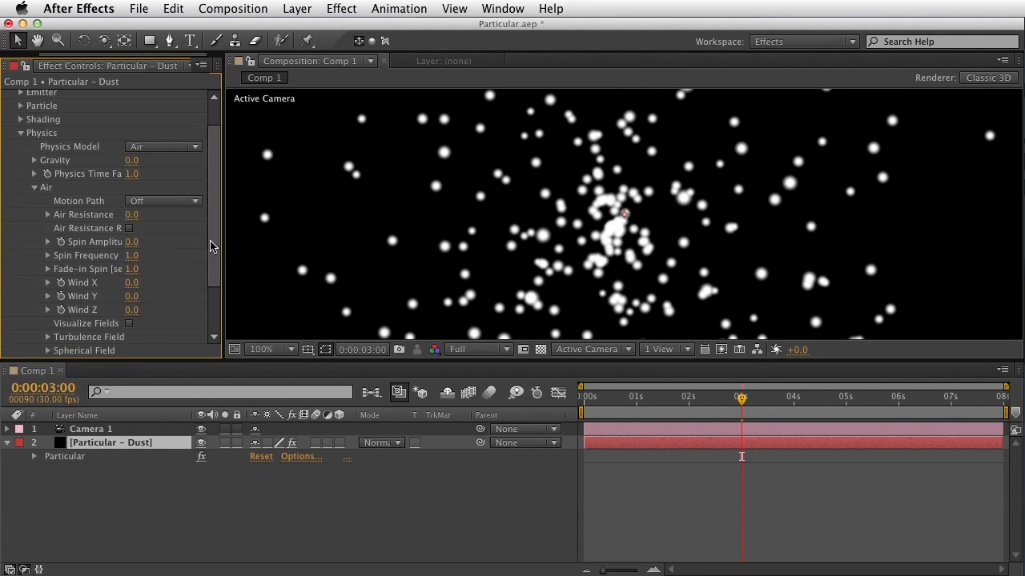
left_click_drag(216, 252, 216, 308)
left_click(50, 272)
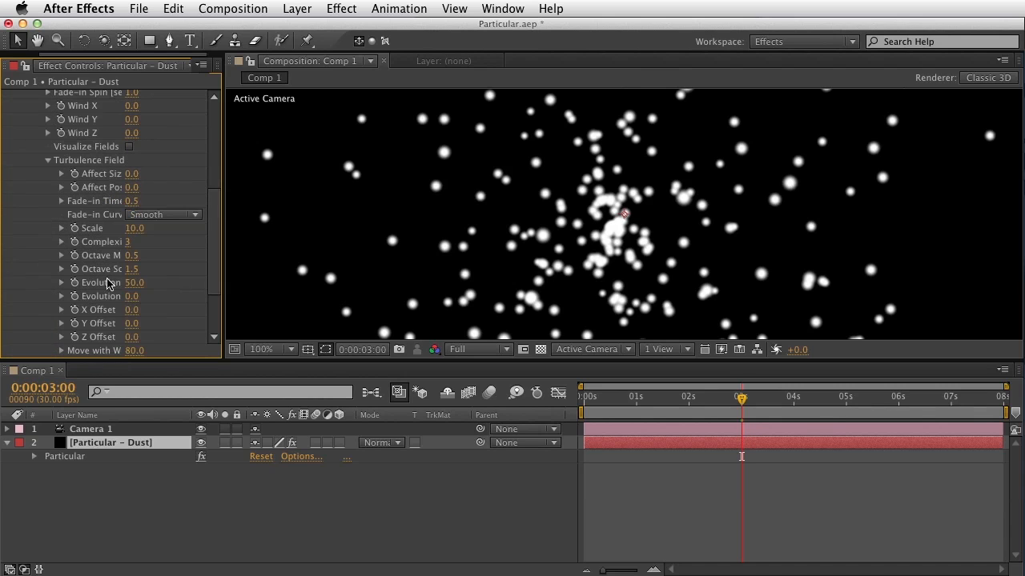
mouse_move(213, 201)
left_mouse_down()
mouse_move(217, 252)
mouse_move(216, 128)
left_mouse_up()
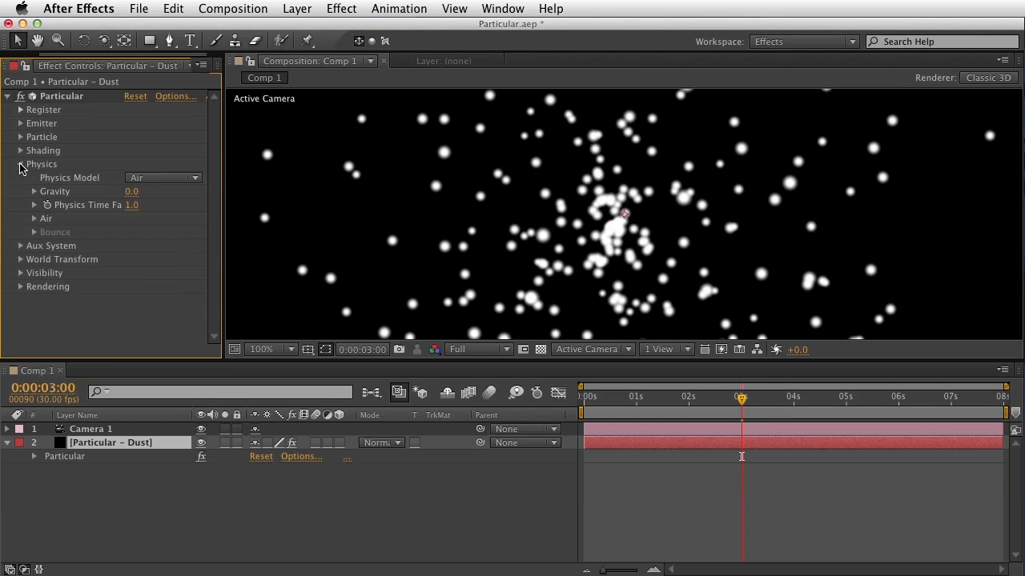
left_click(21, 164)
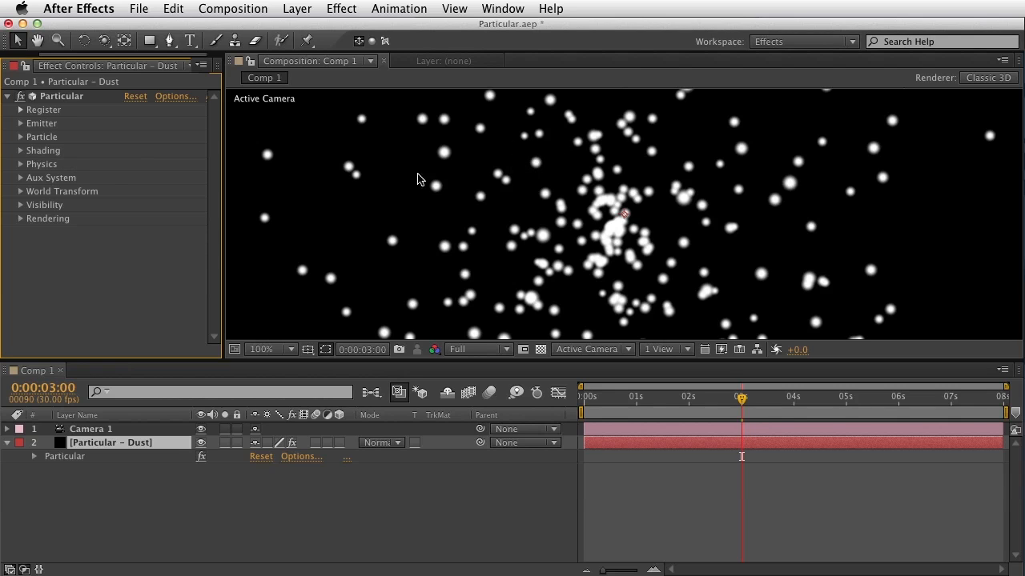
Step: Review the Emitter settings, from Particles/sec to the emitter size values, and collapse the group
left_click(21, 125)
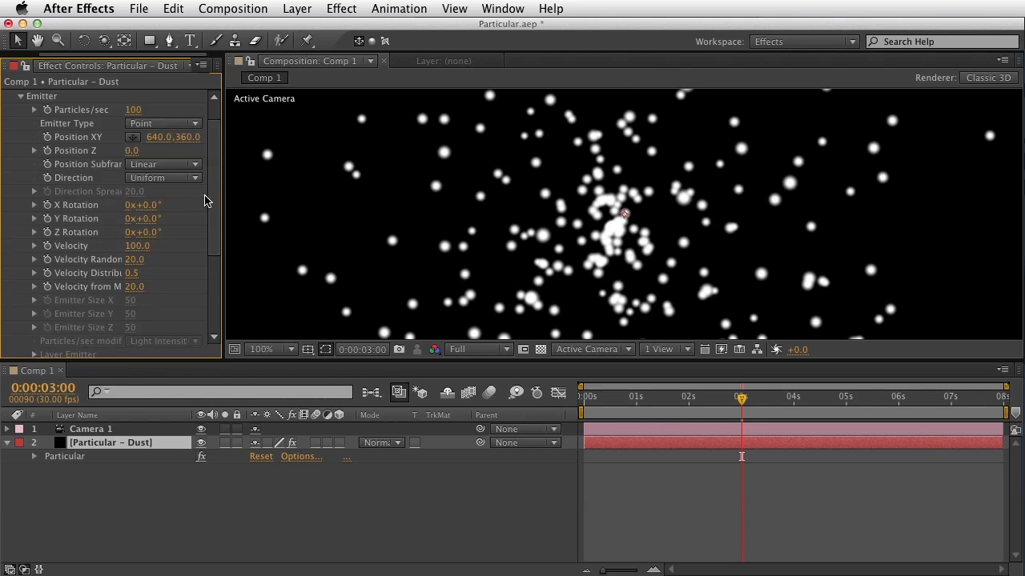
scroll(208, 142, "up", 2)
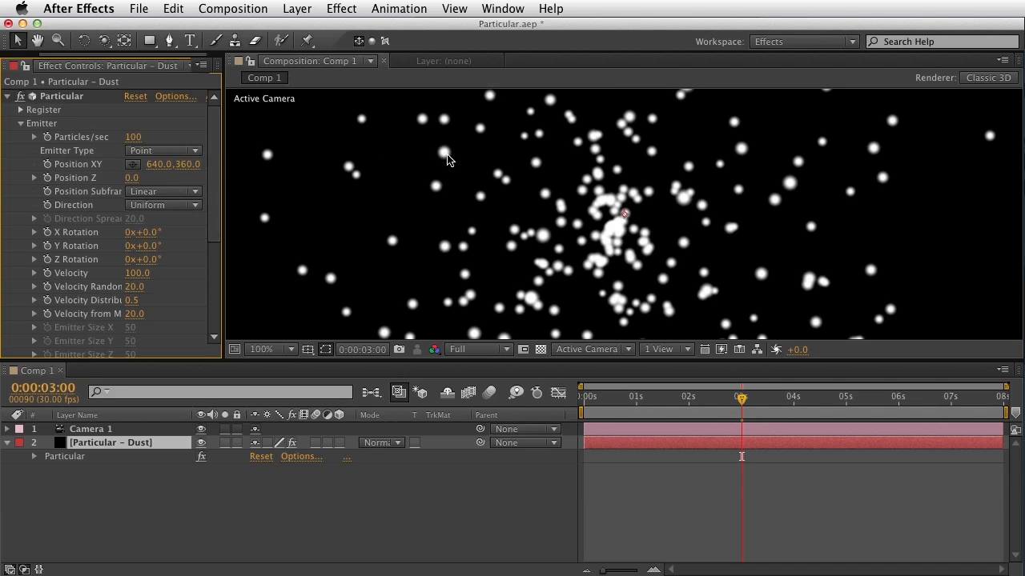
scroll(18, 128, "down", 2)
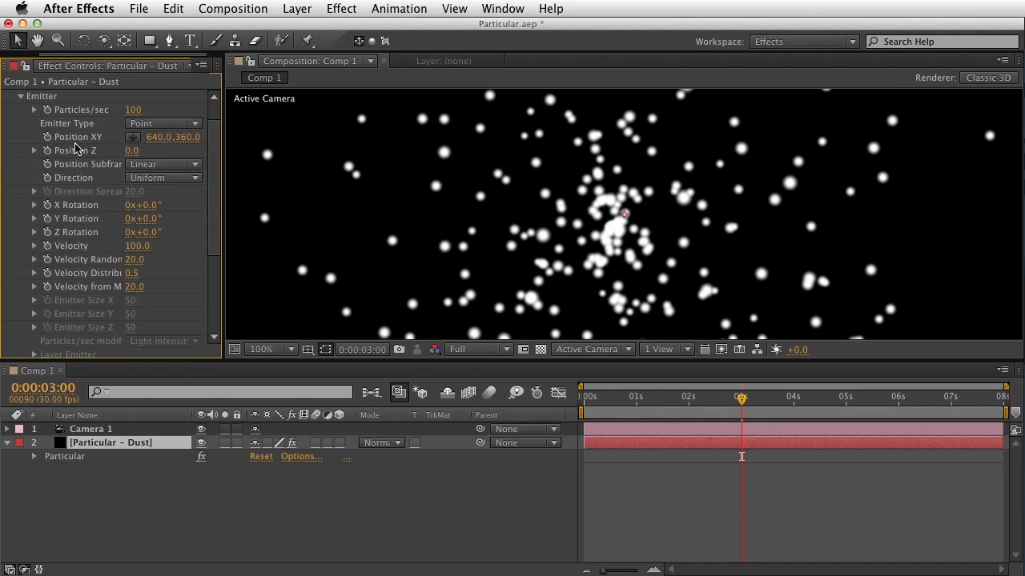
left_click(21, 97)
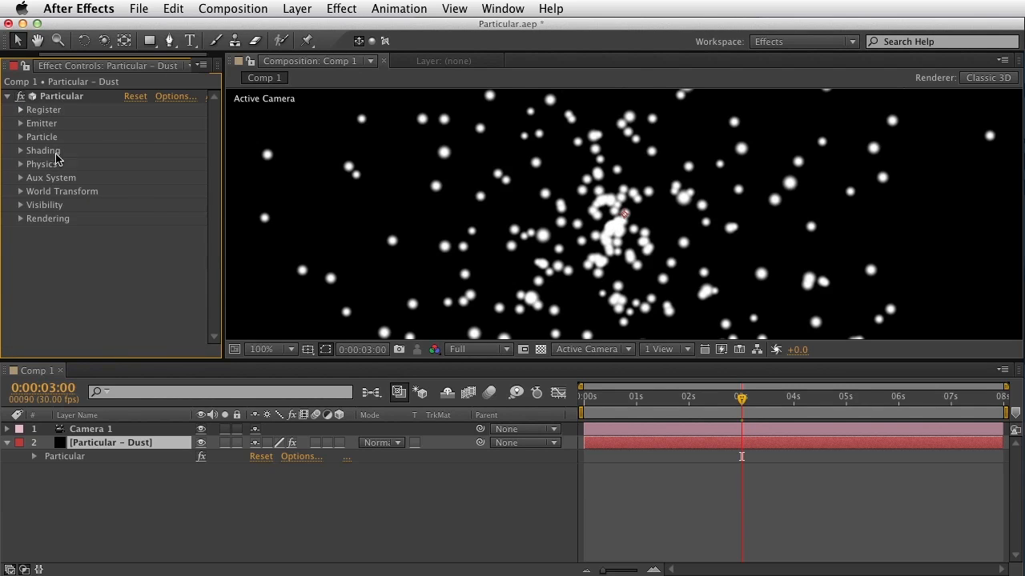
Step: Check the Particle group's life, type, size, opacity and color settings again and collapse the group
left_click(21, 137)
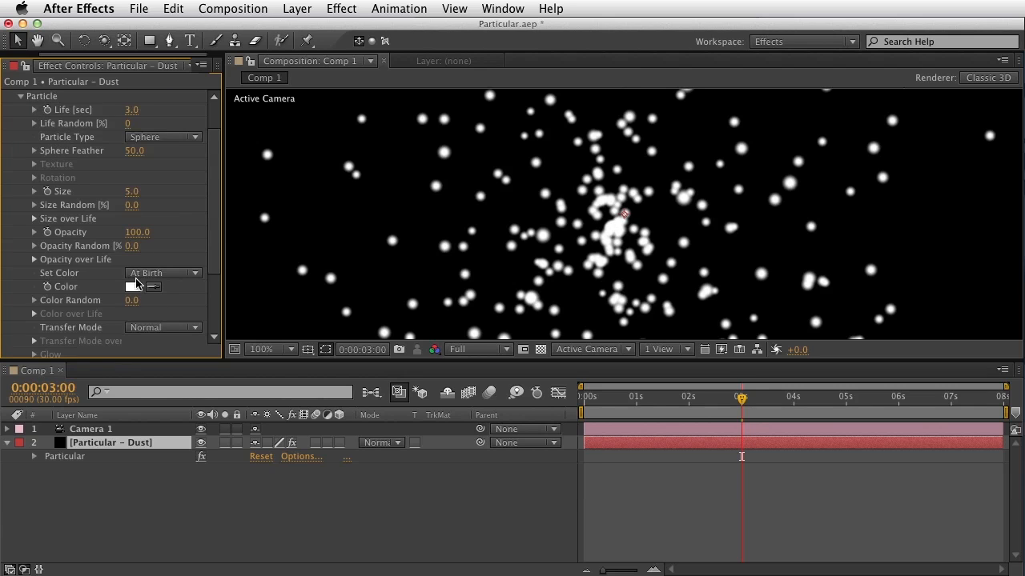
left_click_drag(216, 214, 218, 160)
left_click(21, 137)
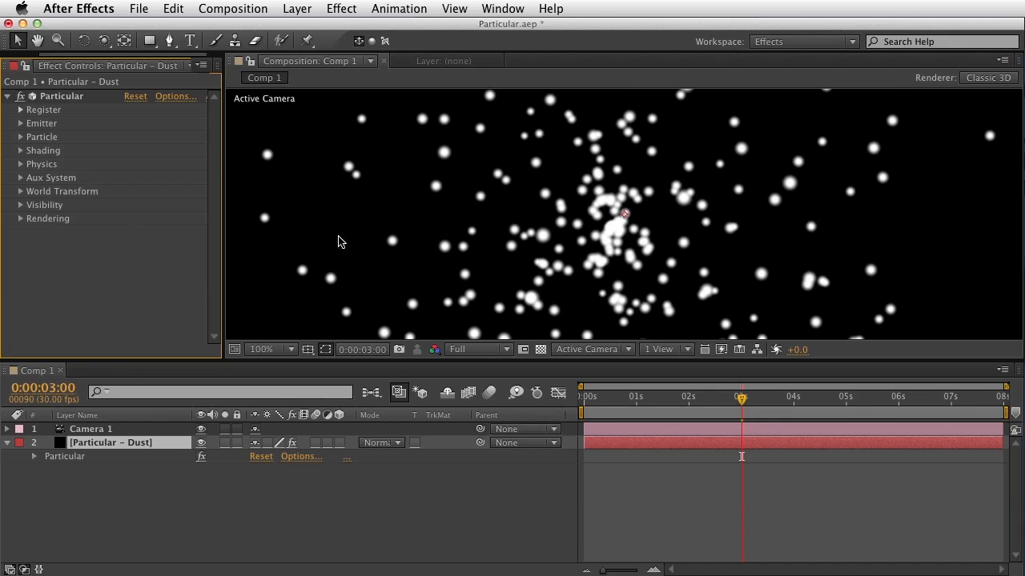
Step: Try Gravity values such as -100 and 30 in the Physics group, restore Gravity to 0 and collapse the group
left_click(20, 164)
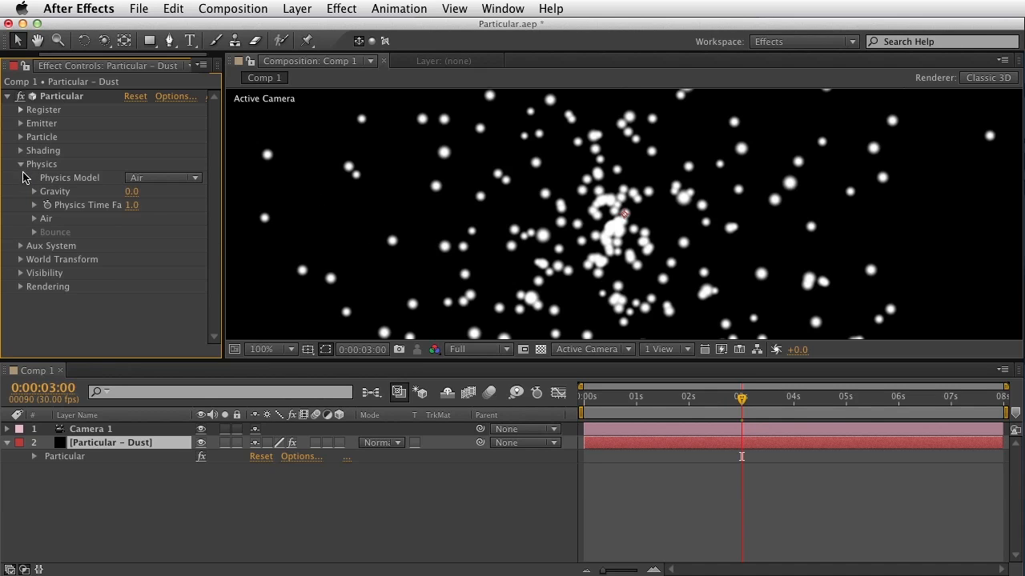
left_click(131, 193)
type("70")
key("Return")
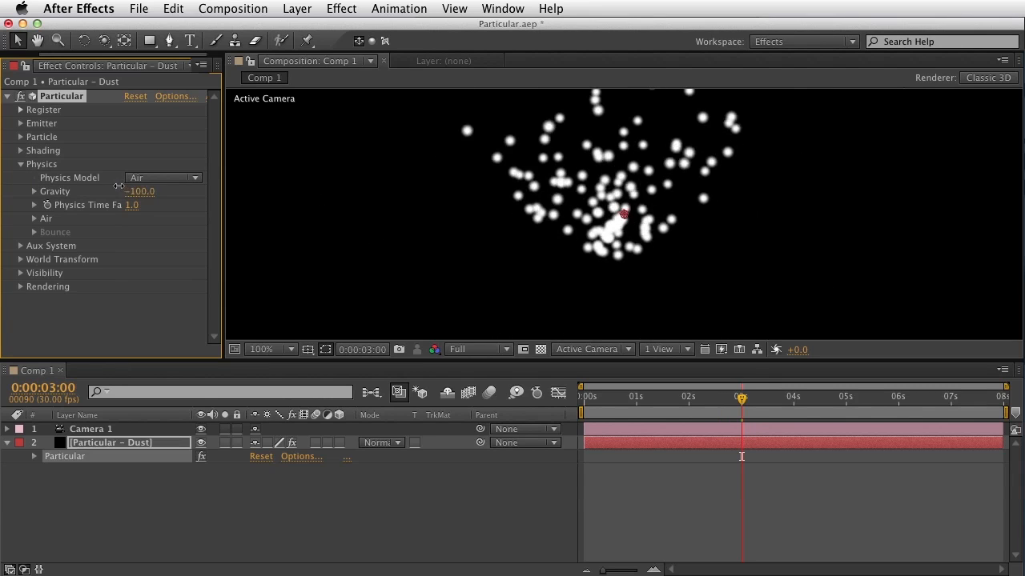
left_click_drag(133, 186, 102, 187)
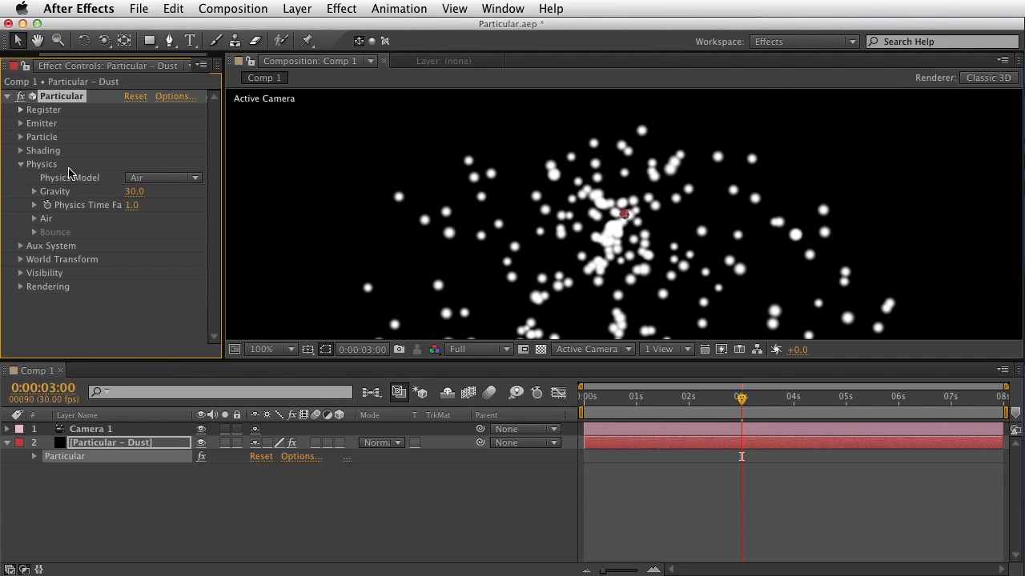
left_click(133, 192)
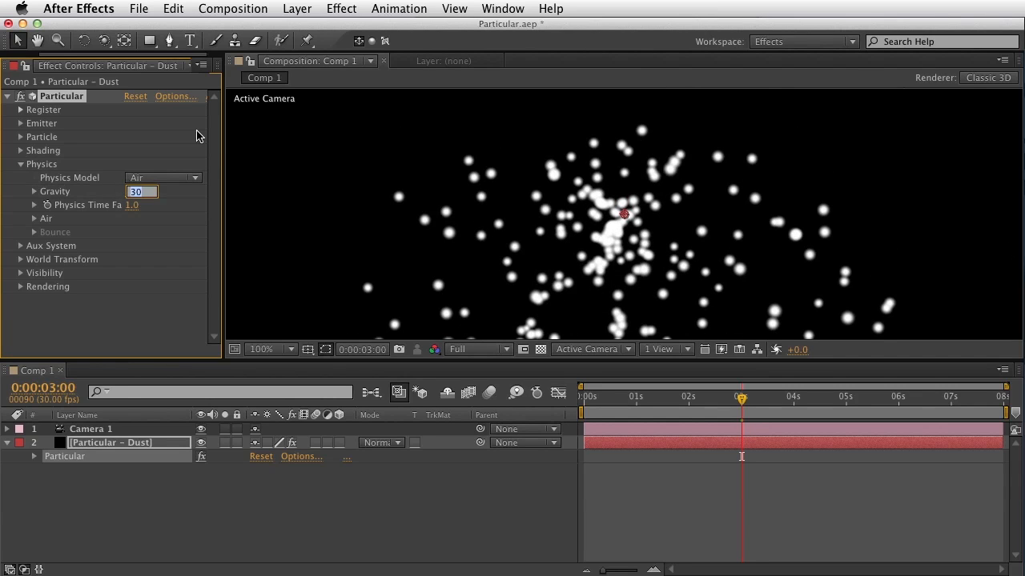
type("0")
key("Return")
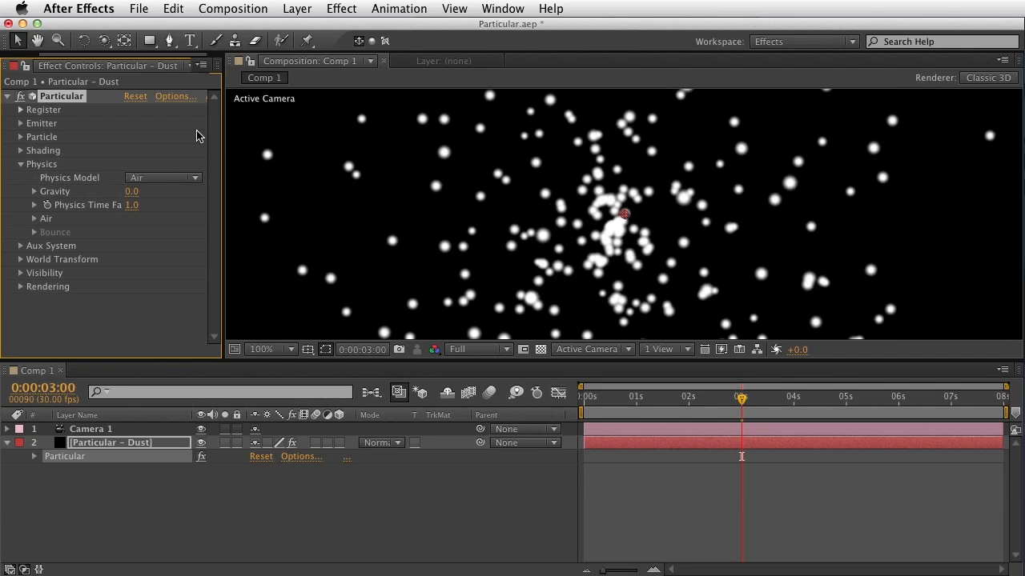
left_click(20, 165)
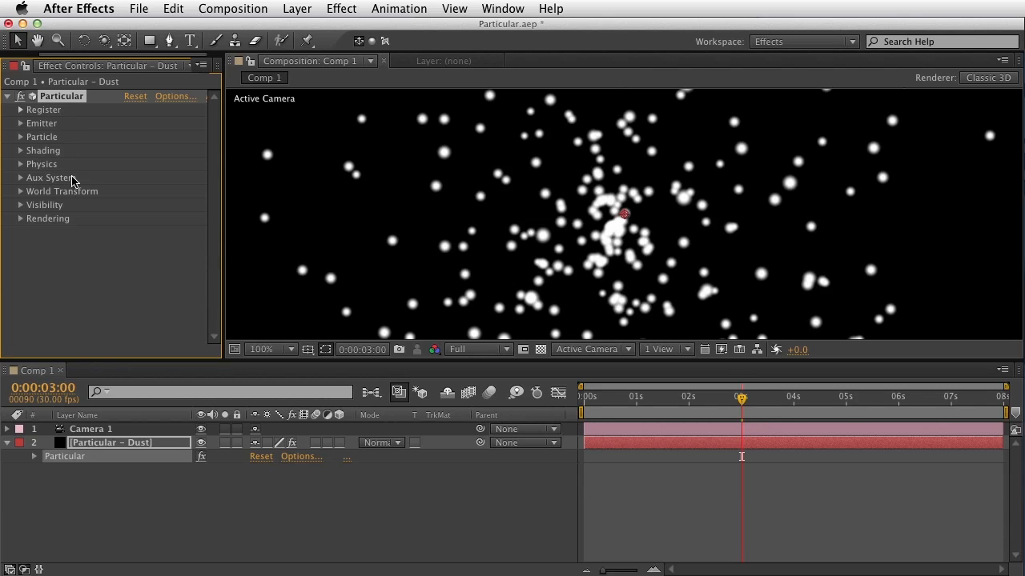
Step: Look through the settings of the Visibility, Particle, Shading and Physics groups, collapsing each one
left_click(21, 205)
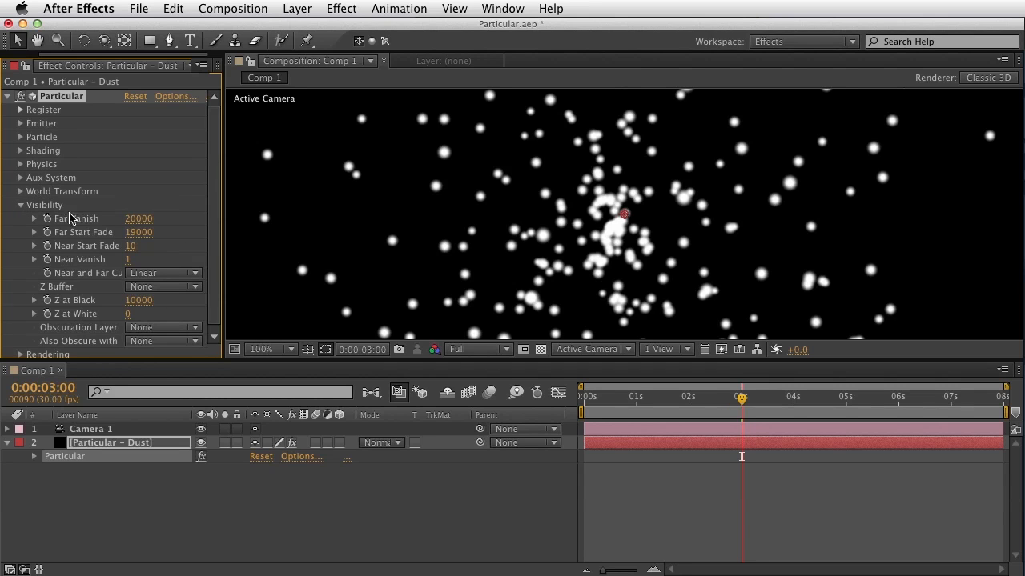
left_click(21, 206)
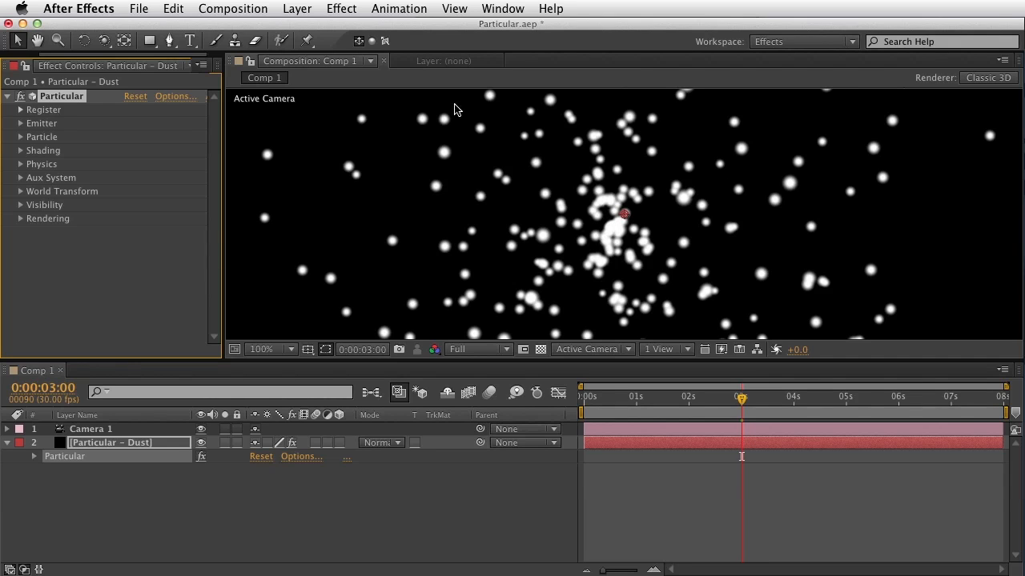
left_click(21, 137)
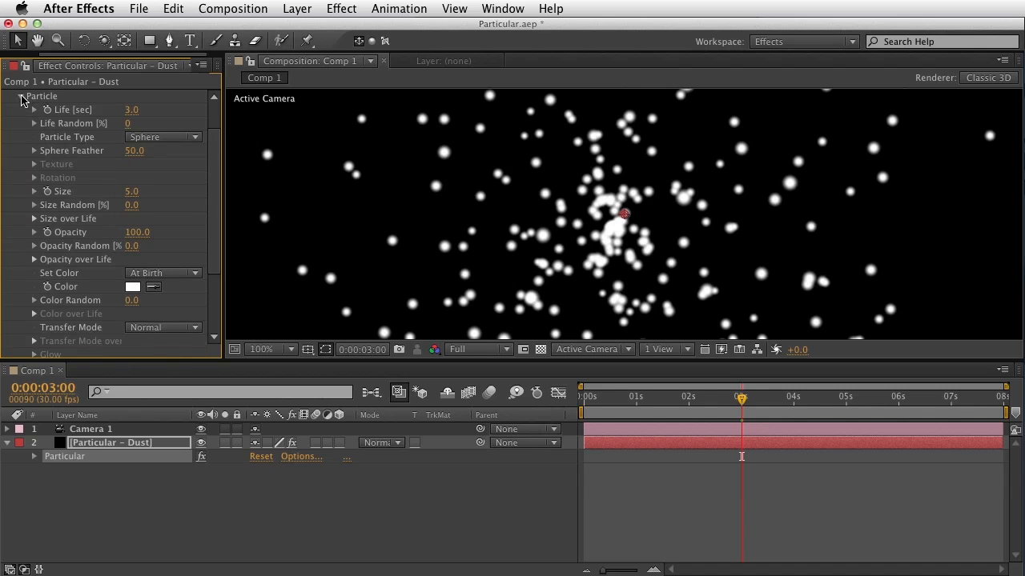
left_click(22, 97)
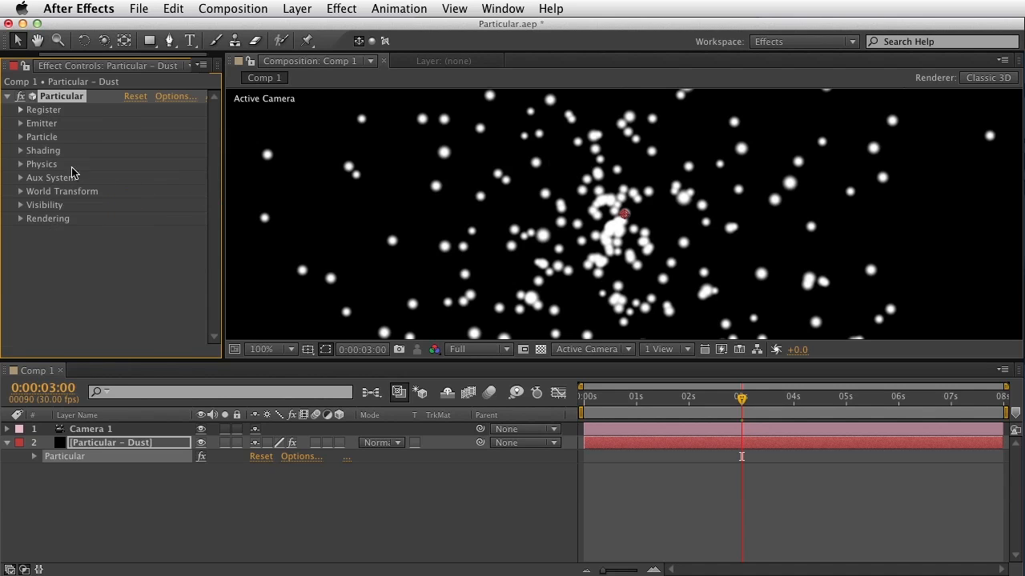
left_click(20, 151)
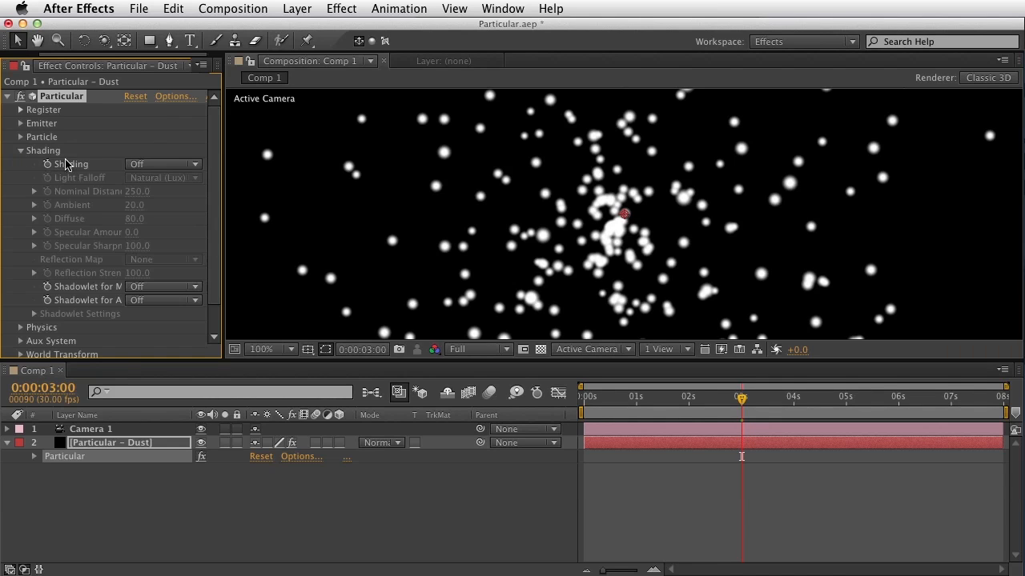
left_click(21, 150)
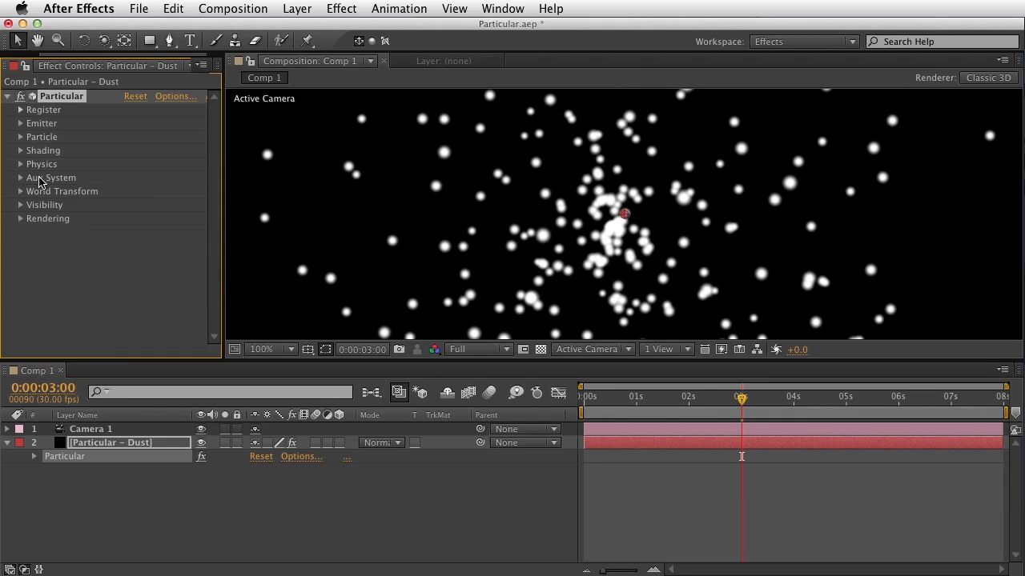
left_click(21, 164)
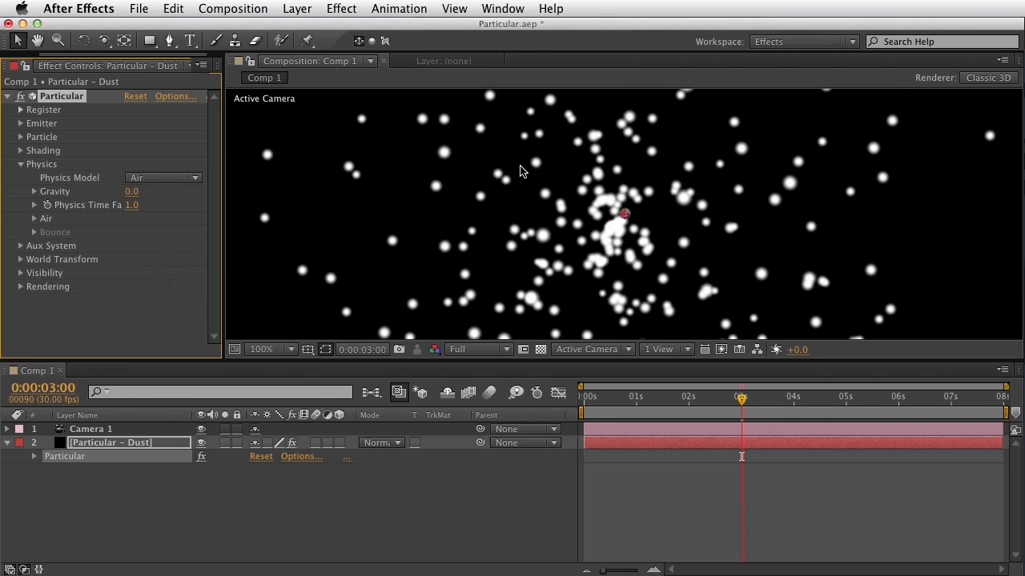
left_click(21, 165)
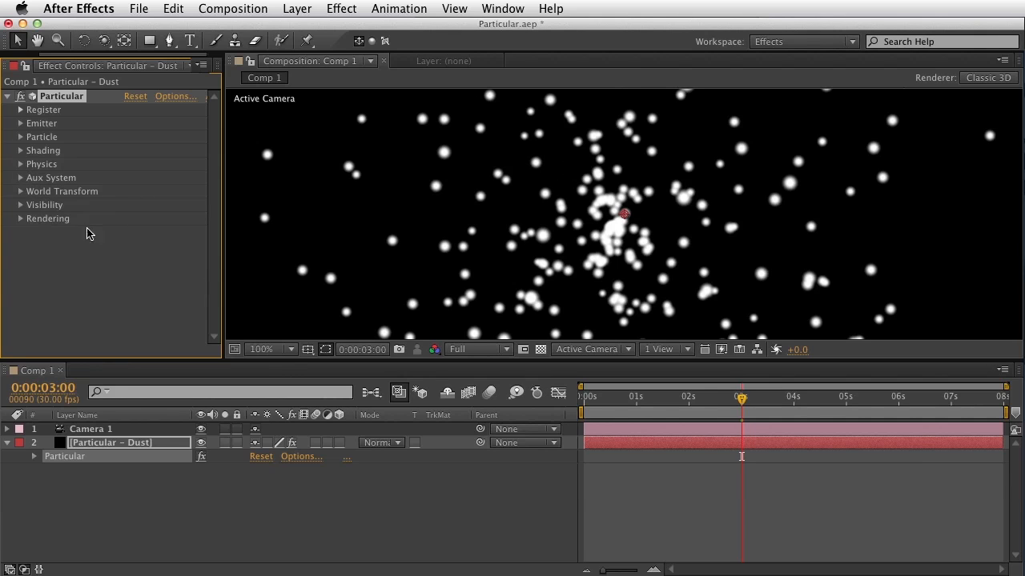
Step: Try changing a value in the World Transform group, undo the change and collapse the group
left_click(21, 191)
left_click_drag(149, 205, 172, 205)
key("super+z")
left_click(21, 192)
Step: Examine the Visibility fade distances and the Rendering options, collapsing both groups
left_click(21, 205)
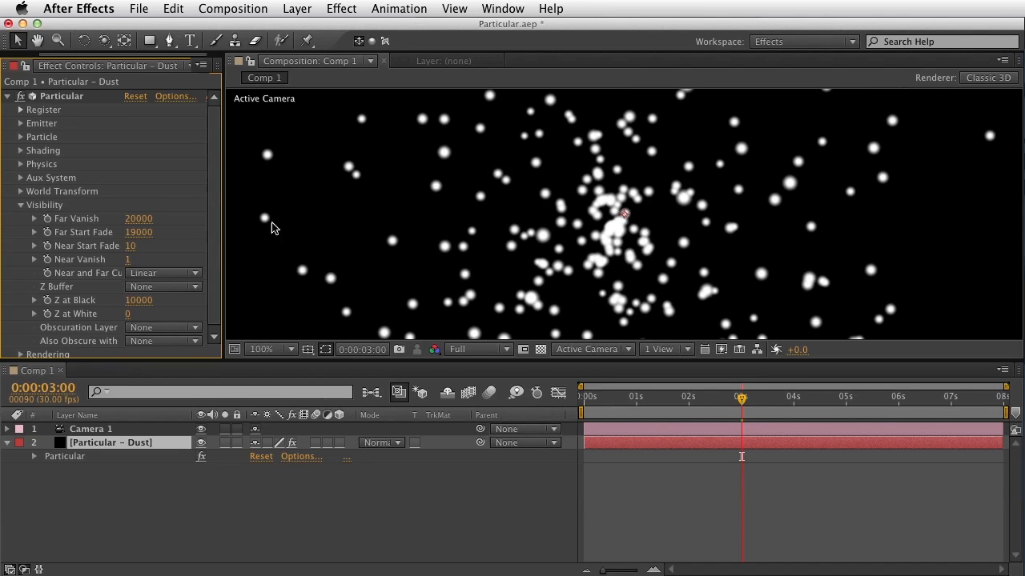
left_click(21, 205)
left_click(21, 219)
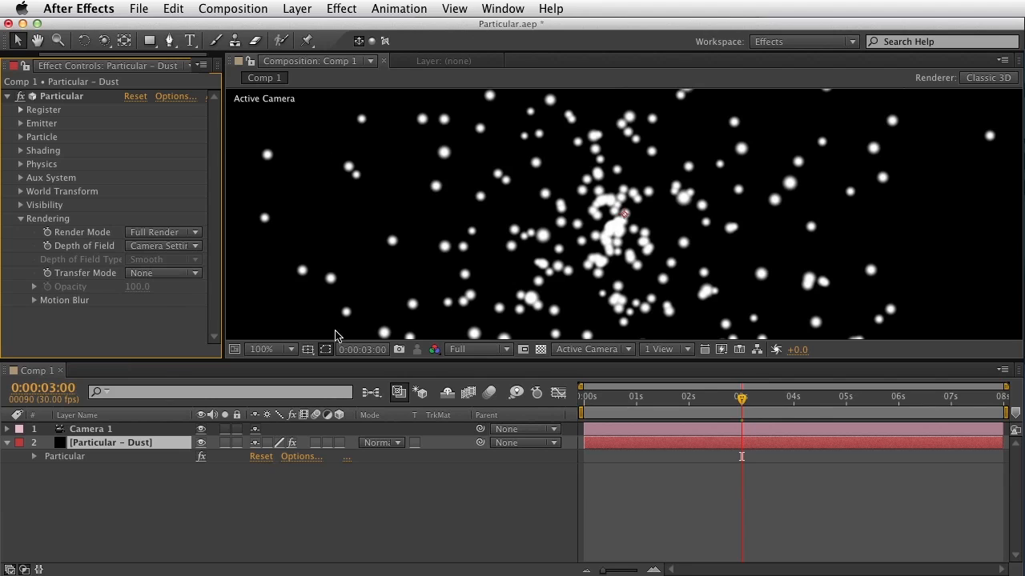
left_click(20, 218)
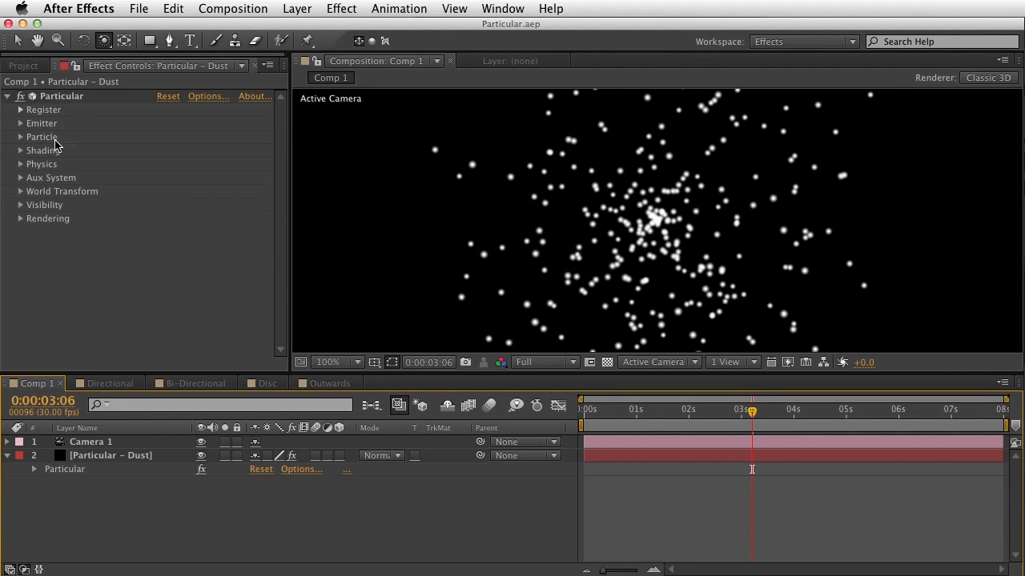
Step: View the effect's registration window, cancel it without changes and collapse the Register group
left_click(20, 110)
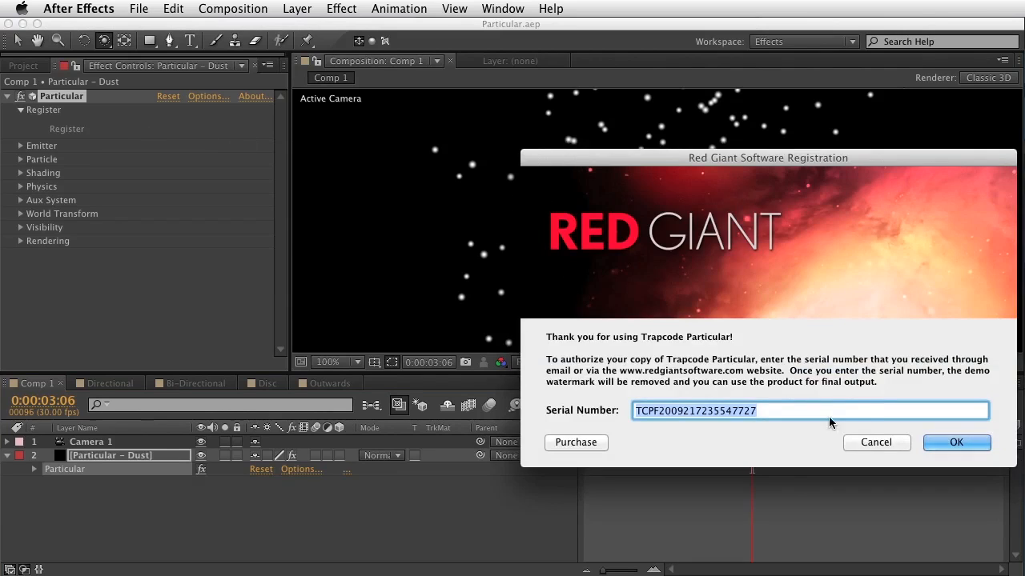
left_click(871, 441)
left_click(20, 110)
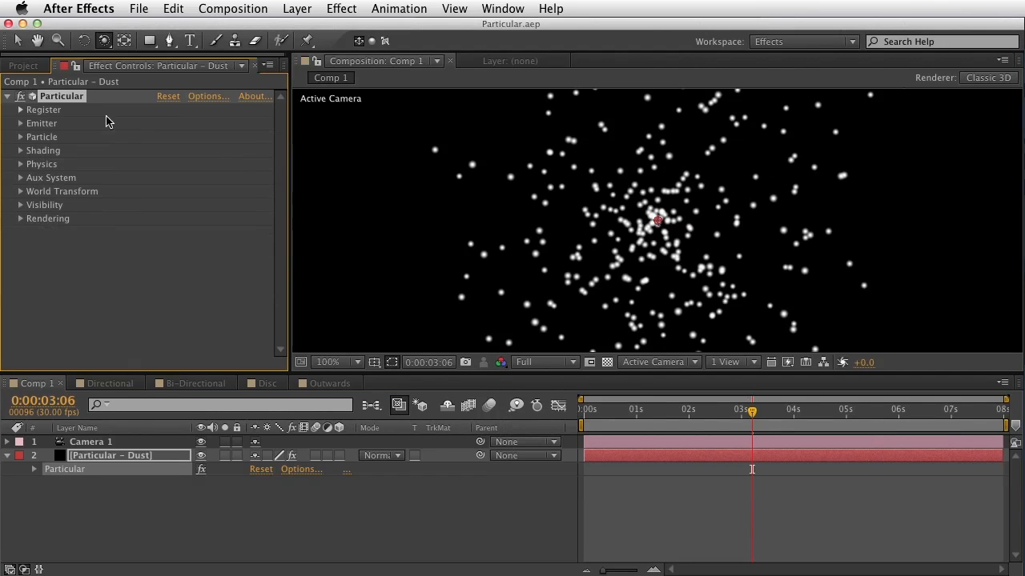
Step: Try Particles/sec 940 and Velocity 270 in the Emitter group, view the Direction options, and reset the effect
left_click(20, 123)
key("v")
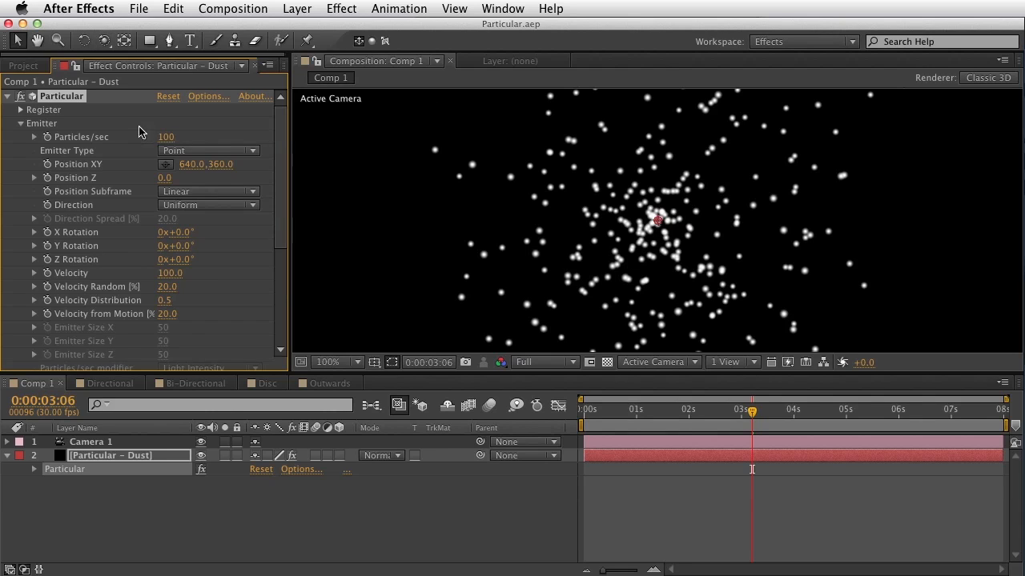
left_click_drag(168, 137, 210, 141)
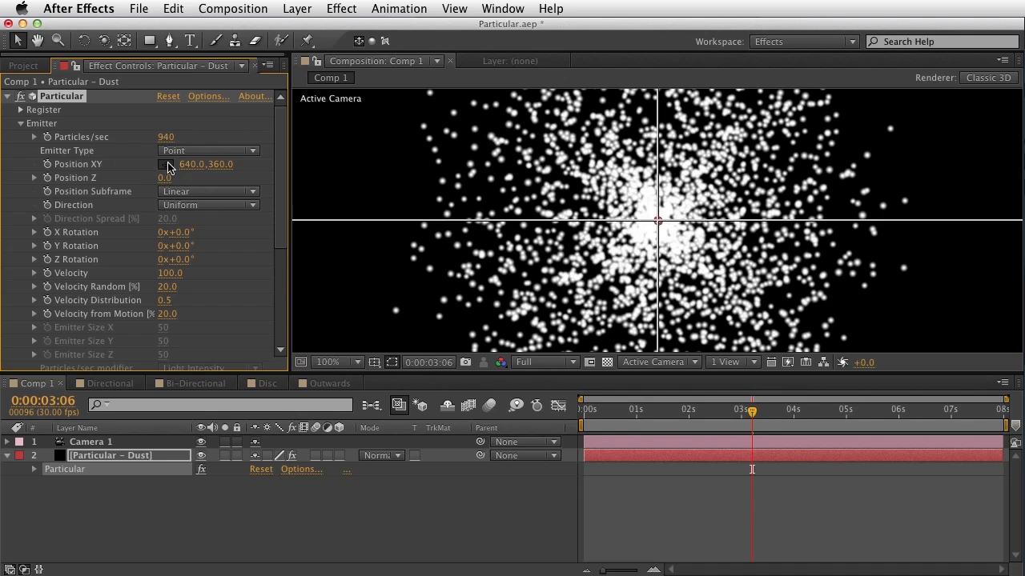
left_click(223, 208)
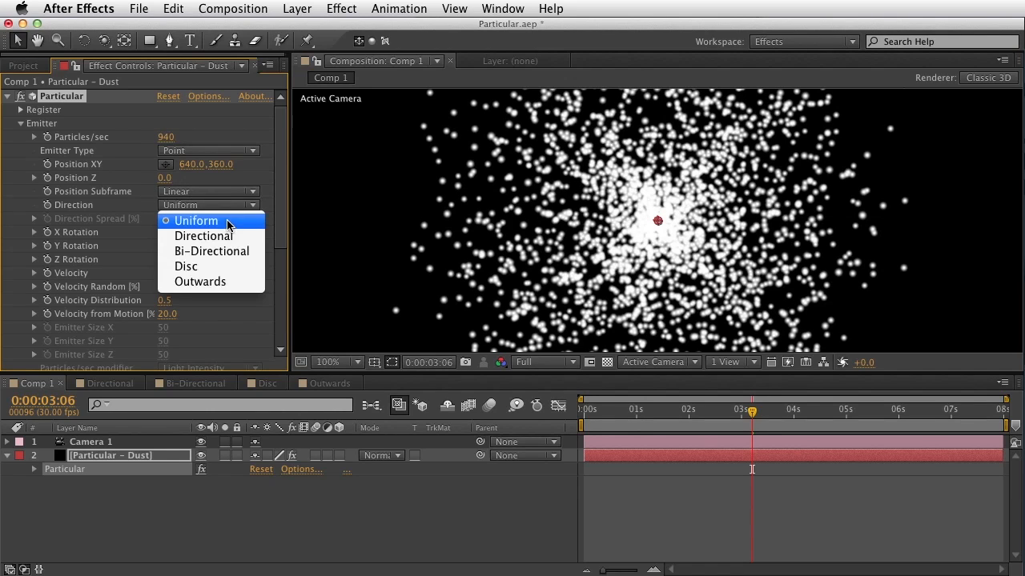
left_click(300, 155)
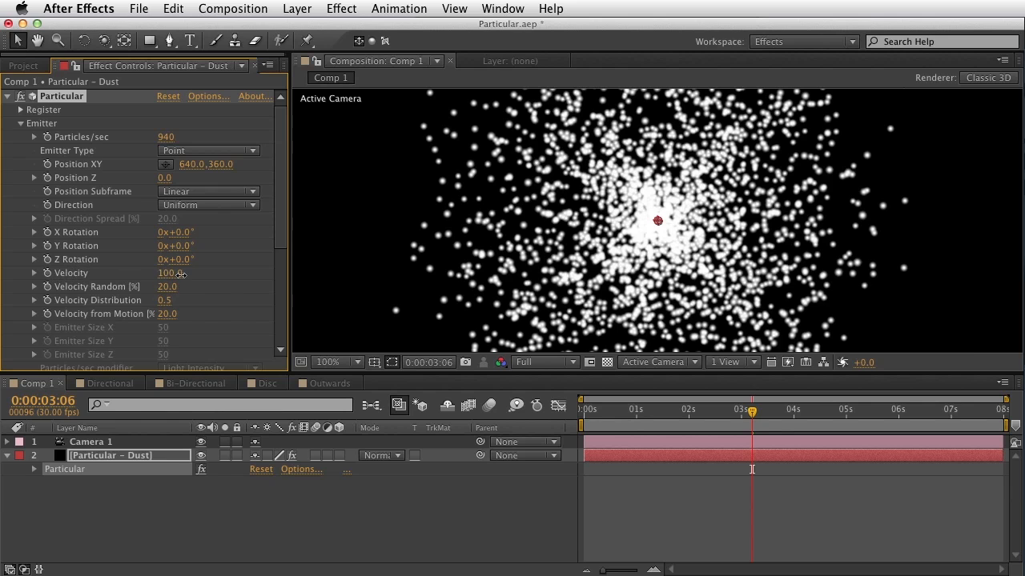
left_click_drag(174, 273, 188, 273)
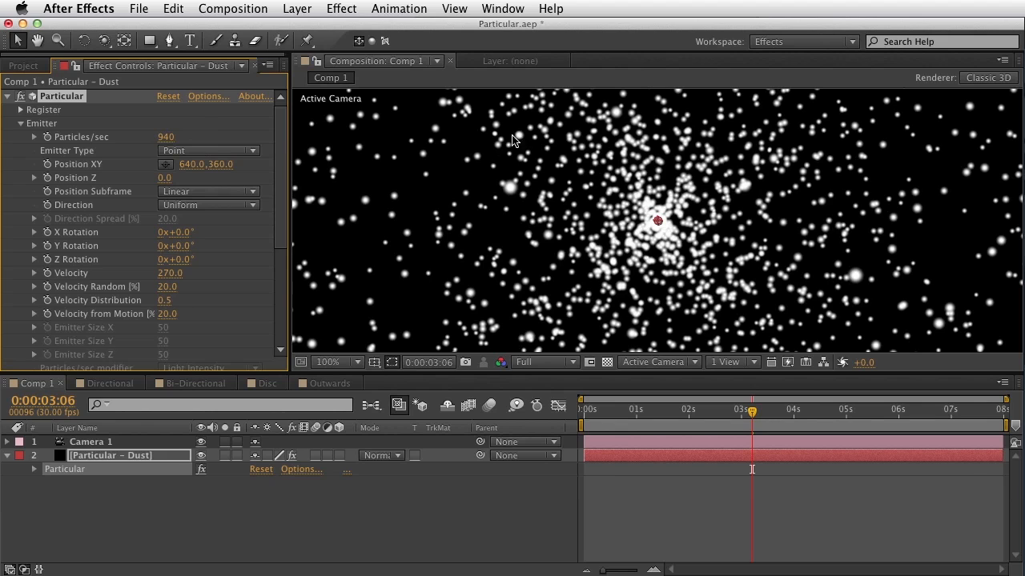
left_click(168, 96)
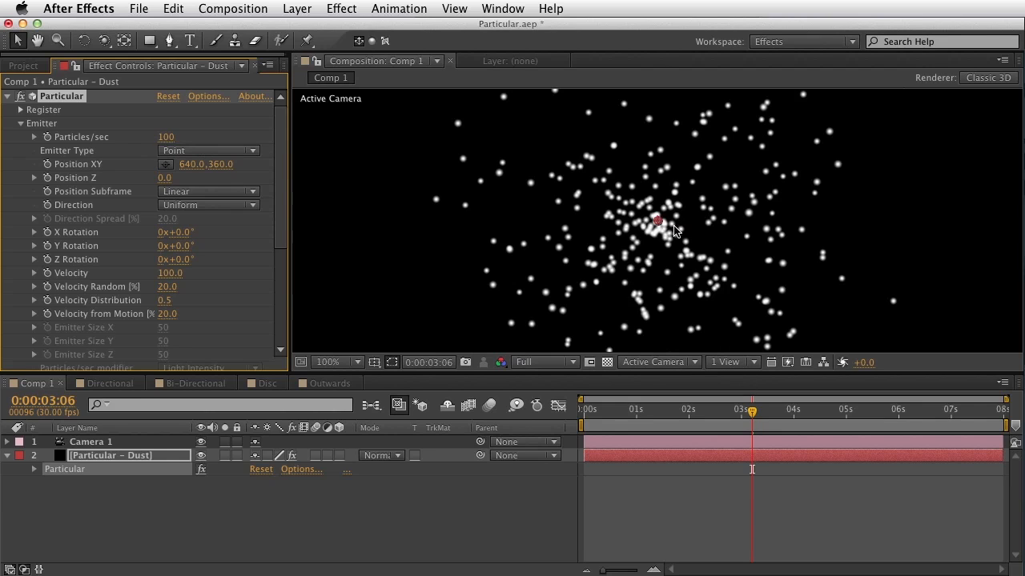
Step: Compare the Point and Box emitter types, leave Emitter Type on Box, and scrub the timeline to 0:00:05:24
left_click(181, 152)
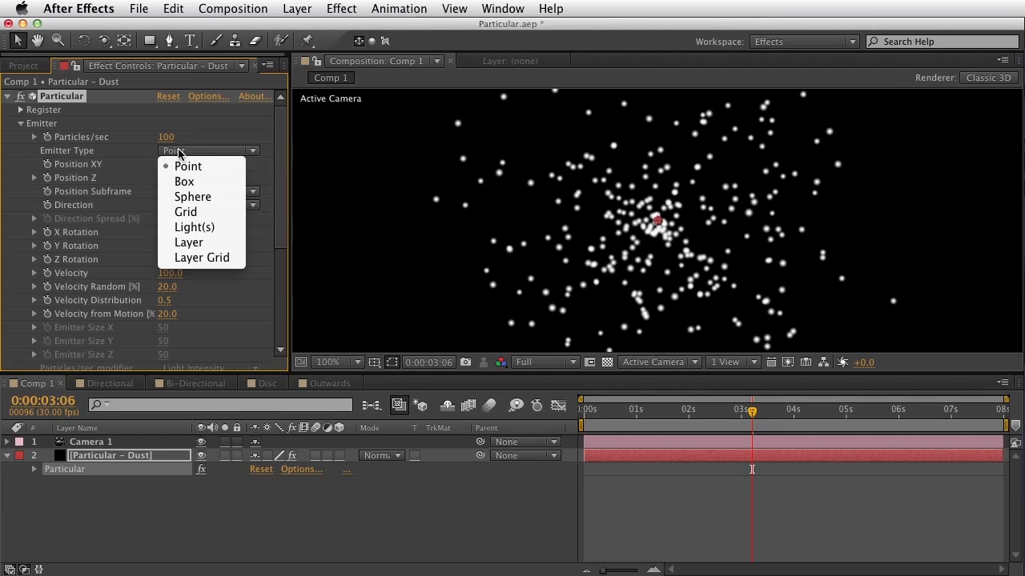
left_click(213, 187)
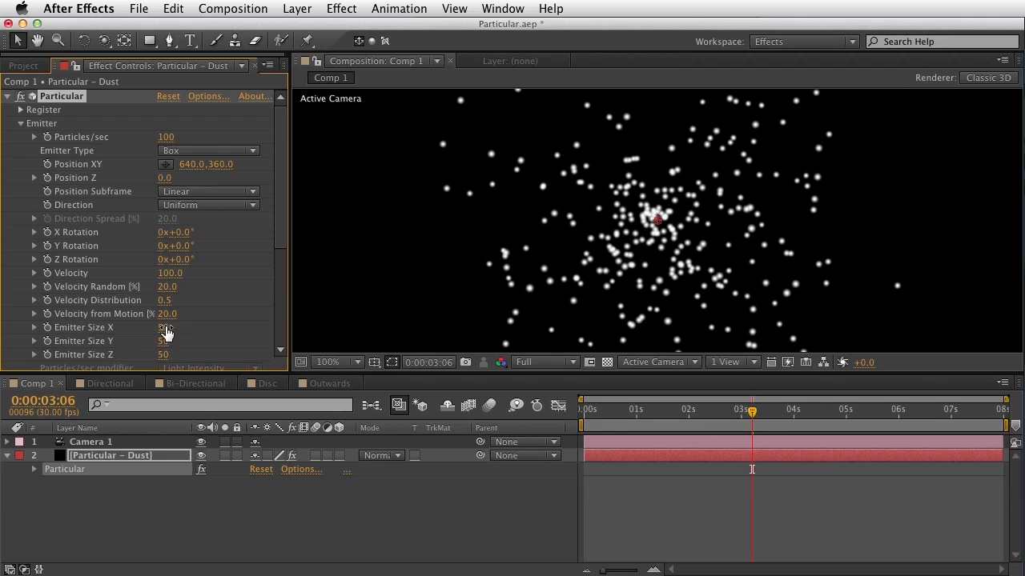
left_click(178, 152)
left_click(184, 168)
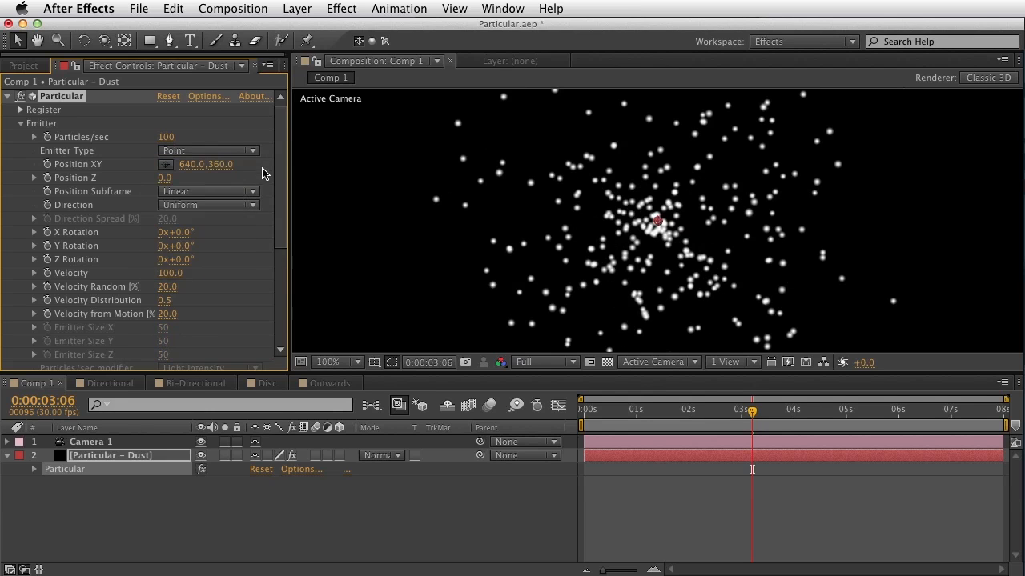
left_click(205, 152)
left_click(201, 181)
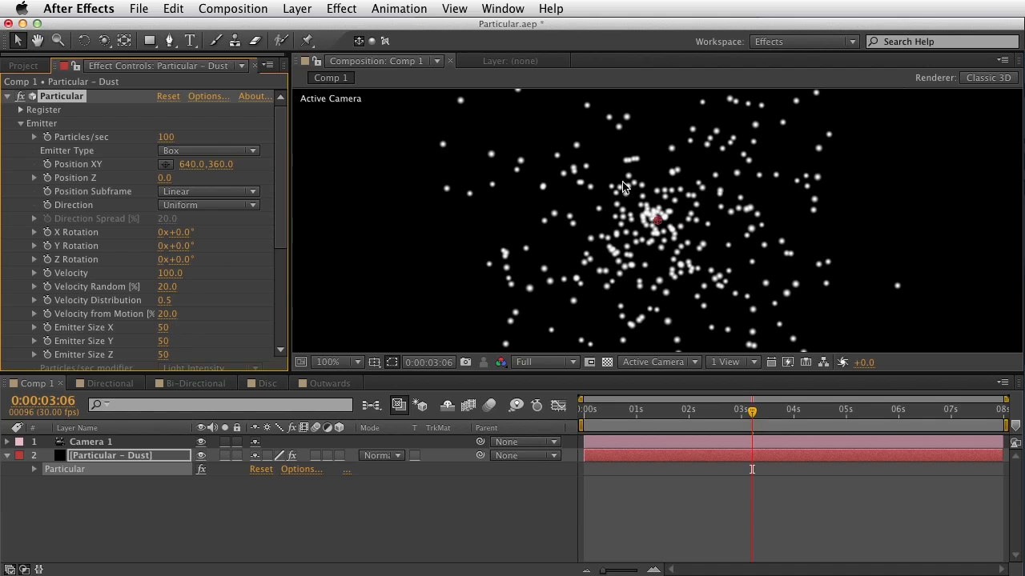
left_click_drag(647, 423, 887, 446)
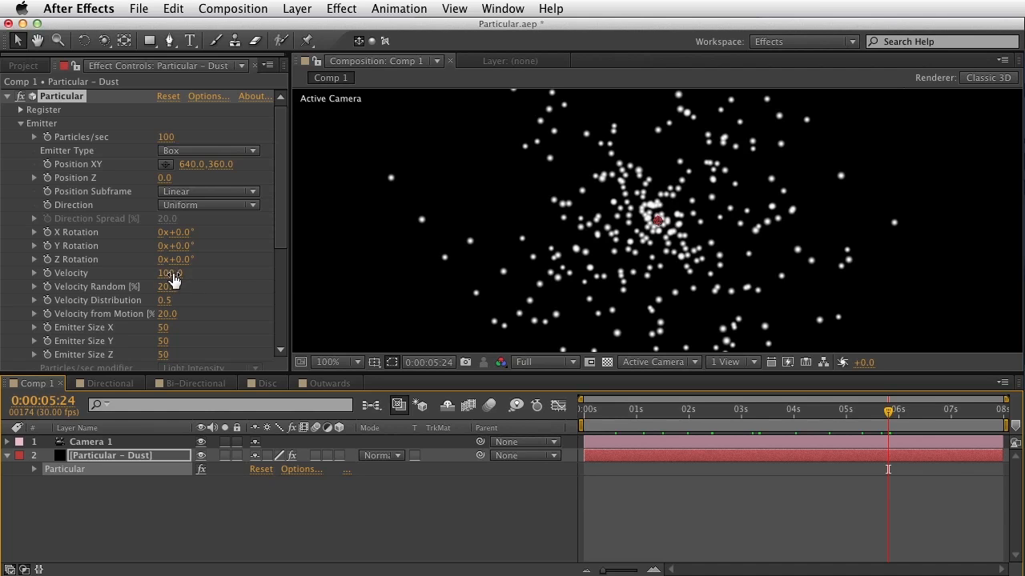
Step: Set the emitter's Velocity to 0
left_click(158, 274)
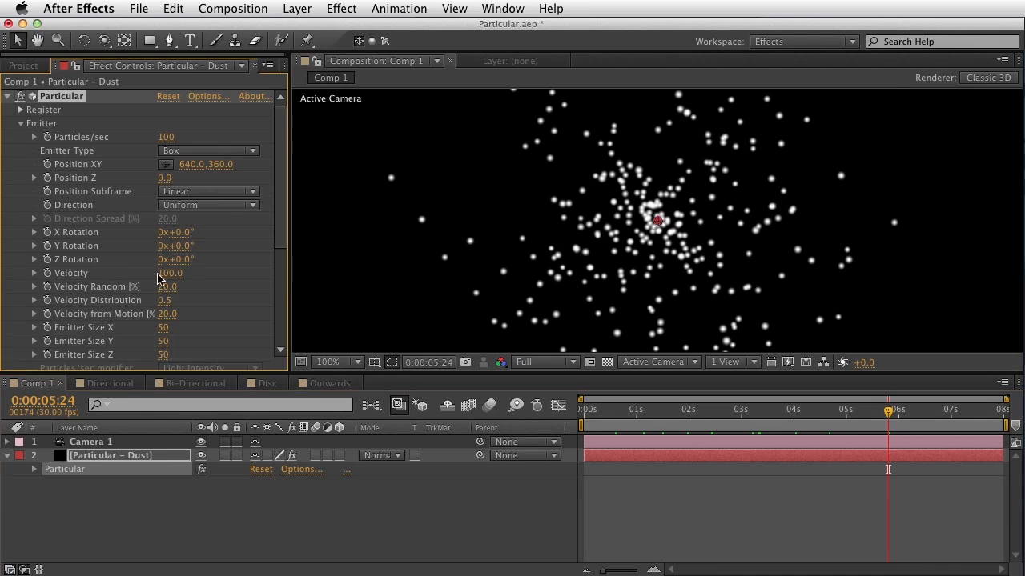
left_click(160, 273)
key("Return")
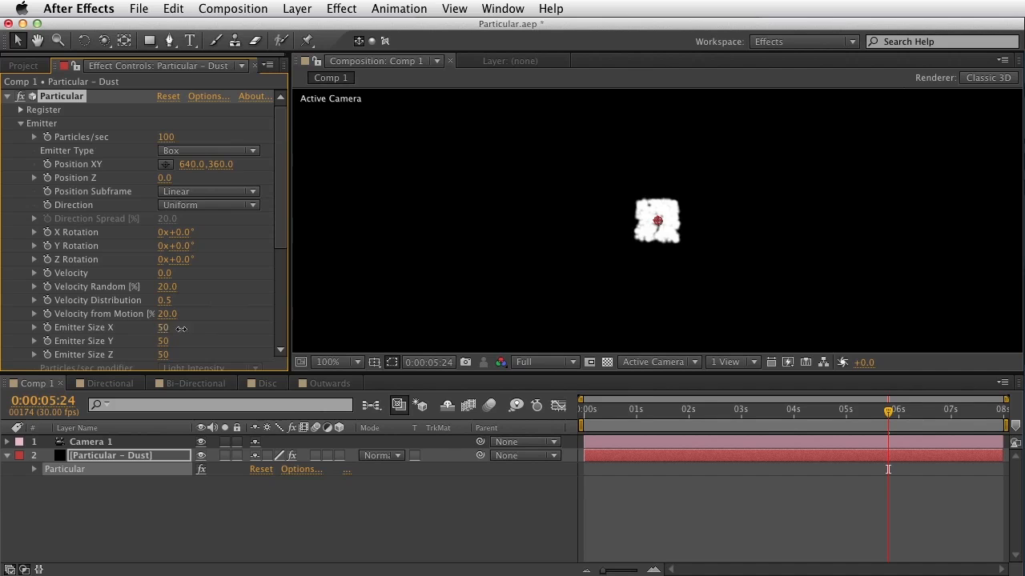
Step: Enlarge the box emitter to Emitter Size X 1796, Y 590 and Z 5421
left_click_drag(182, 328, 872, 311)
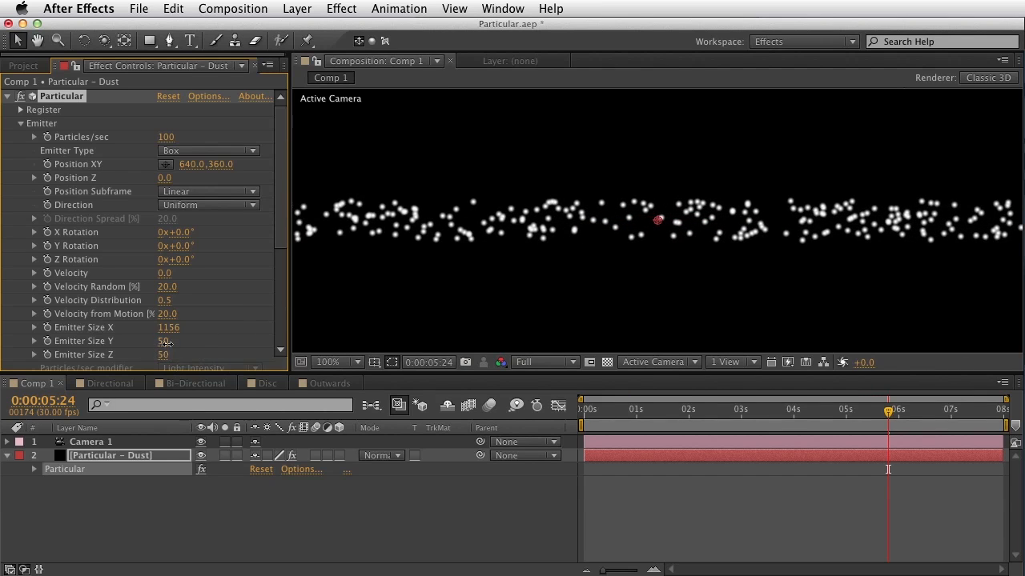
left_click_drag(165, 342, 126, 326)
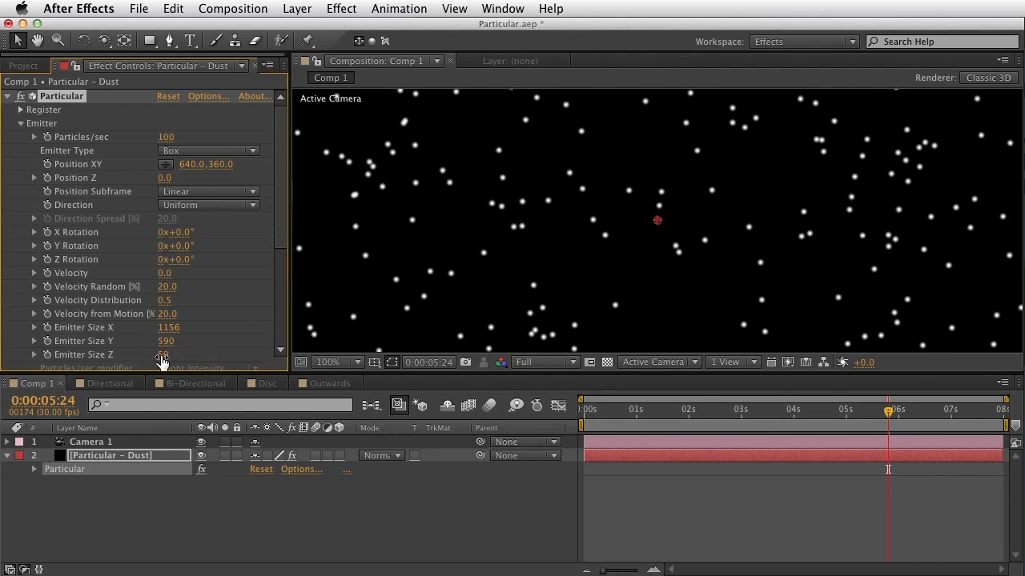
left_click_drag(162, 362, 967, 258)
left_click_drag(168, 328, 208, 316)
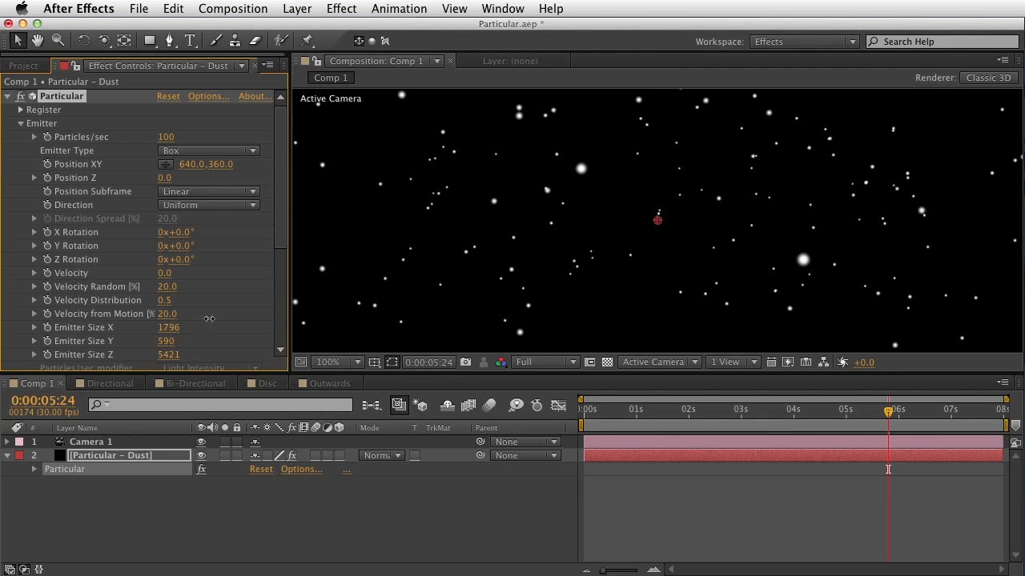
Step: Set the box emitter's size to X 1786 and Y 1080, and orbit and pan the camera to inspect the particle field
left_click_drag(167, 343, 581, 274)
key("c")
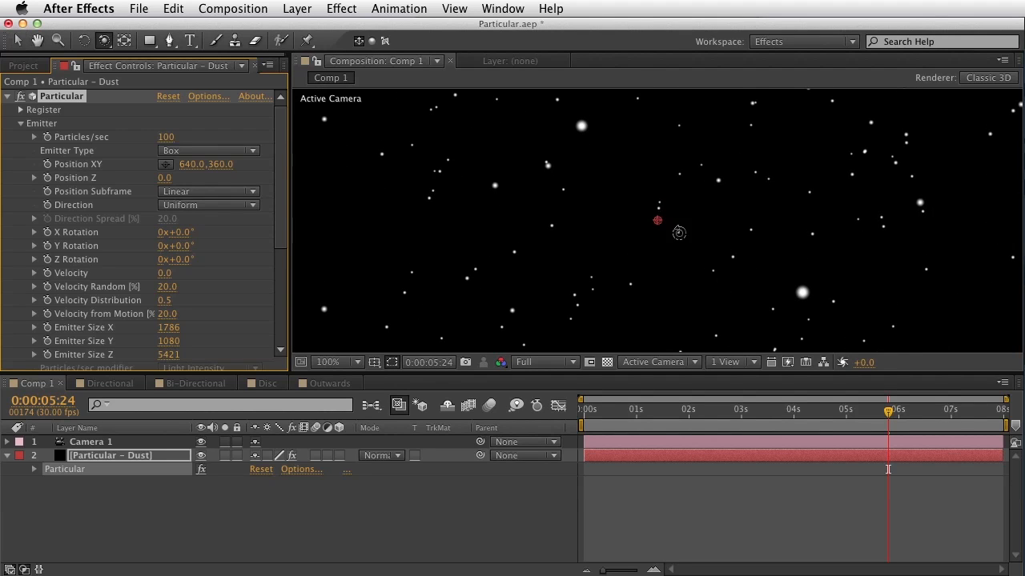
key("c")
left_click_drag(671, 224, 625, 204)
left_click_drag(666, 243, 638, 242)
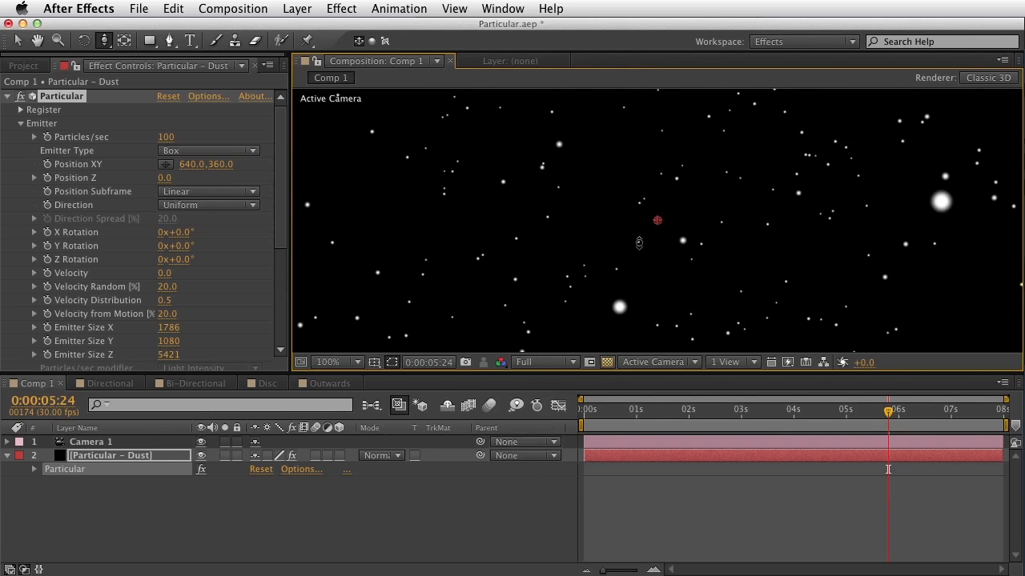
left_click_drag(649, 285, 658, 263)
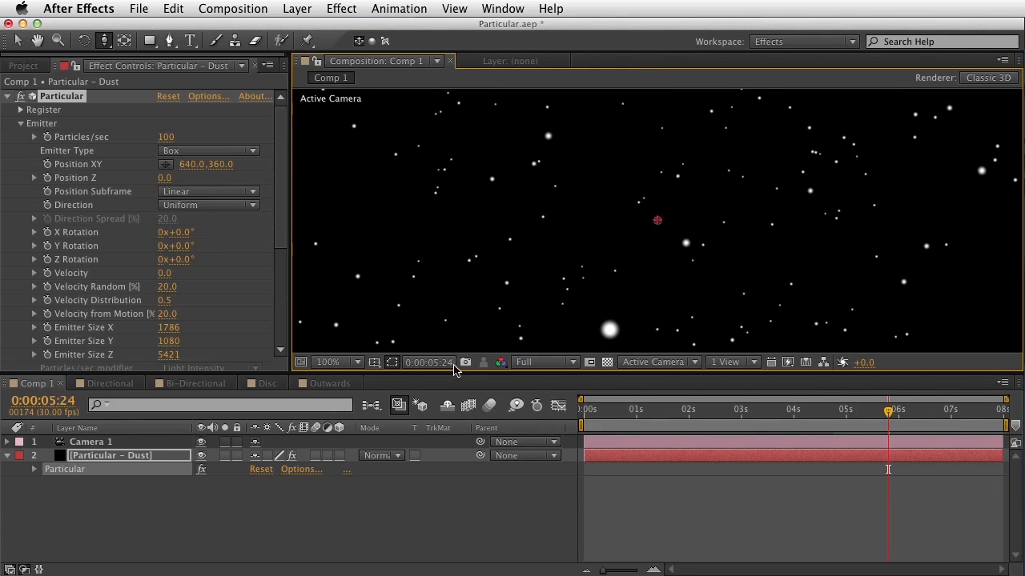
Step: Scrub the timeline to 0:00:02:11 and set the emitter's Velocity to 10
left_click_drag(597, 409, 707, 413)
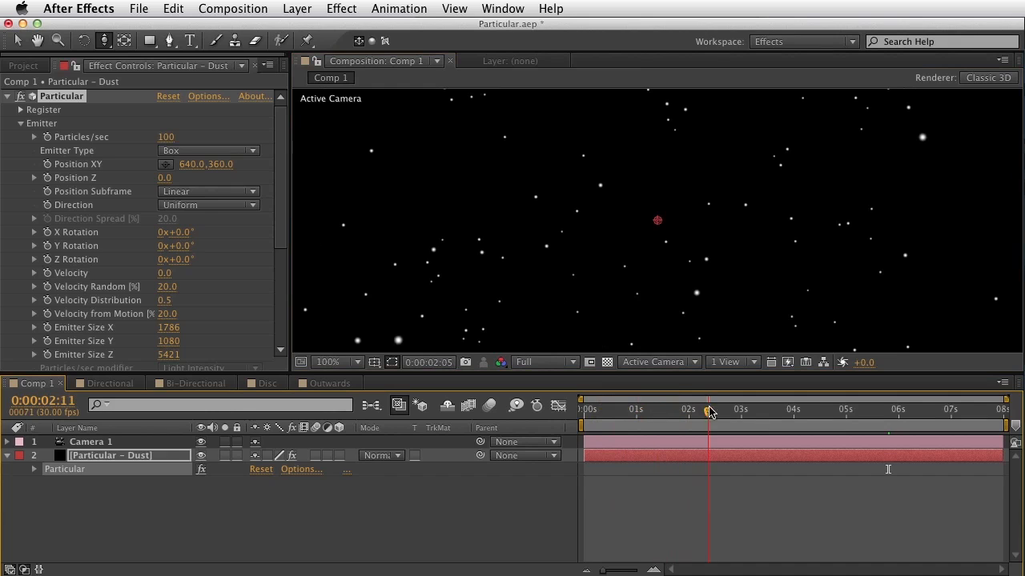
left_click(164, 273)
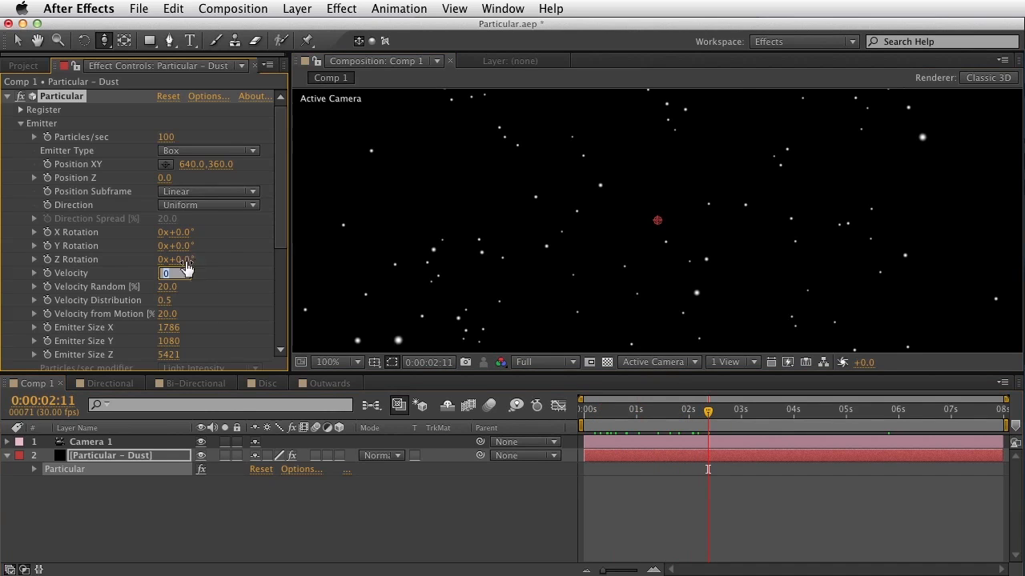
type("10")
key("Return")
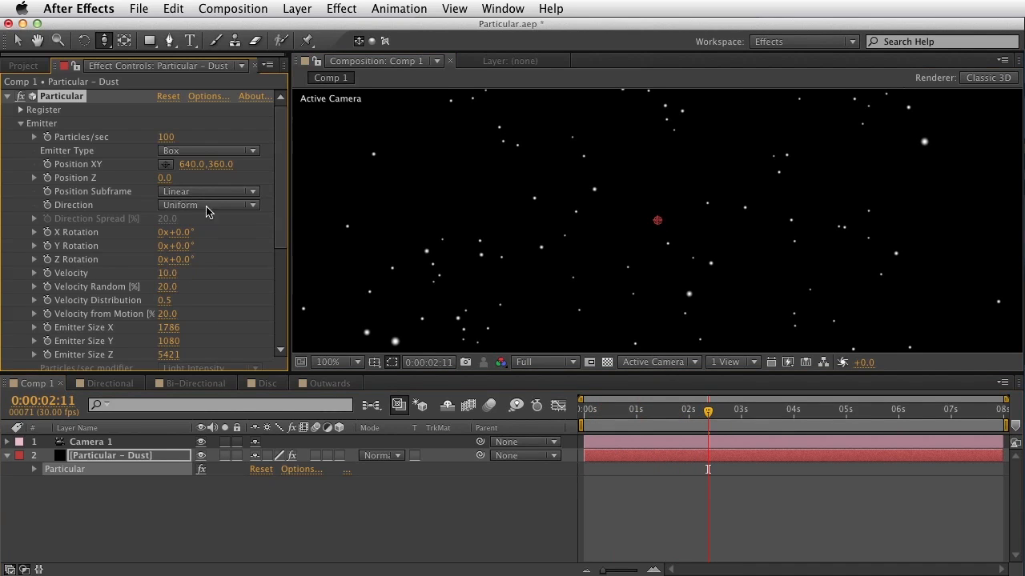
Step: Review the emitter's Direction options, keep Uniform, and scrub the timeline to preview the drifting dust
left_click(216, 206)
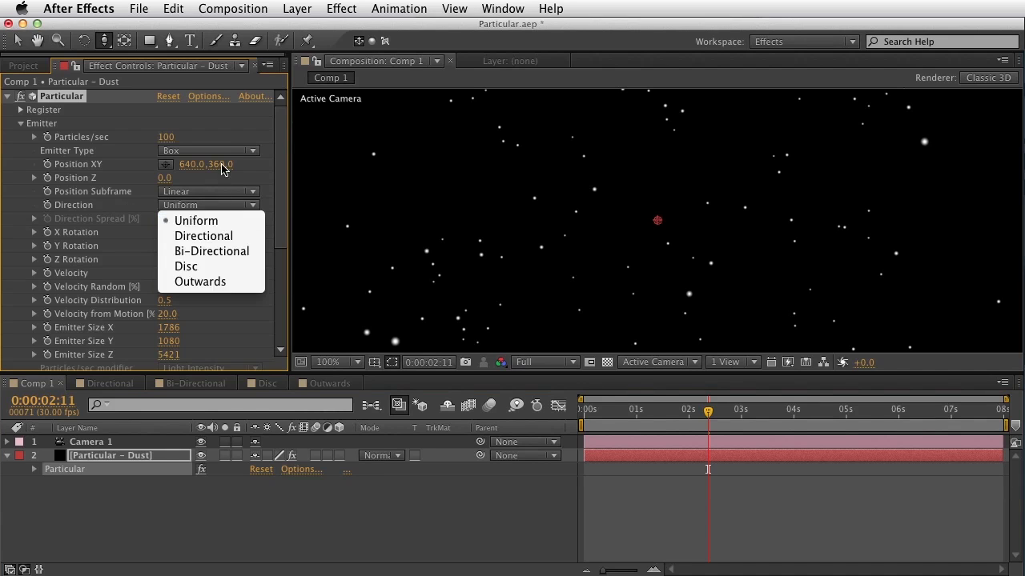
left_click(226, 170)
left_click_drag(652, 426, 753, 431)
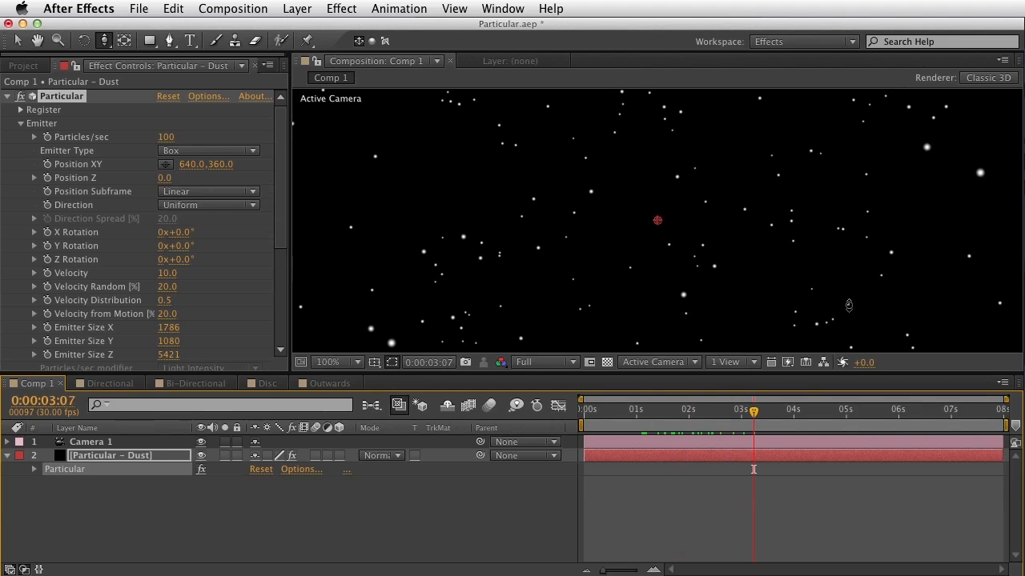
left_click_drag(658, 428, 874, 419)
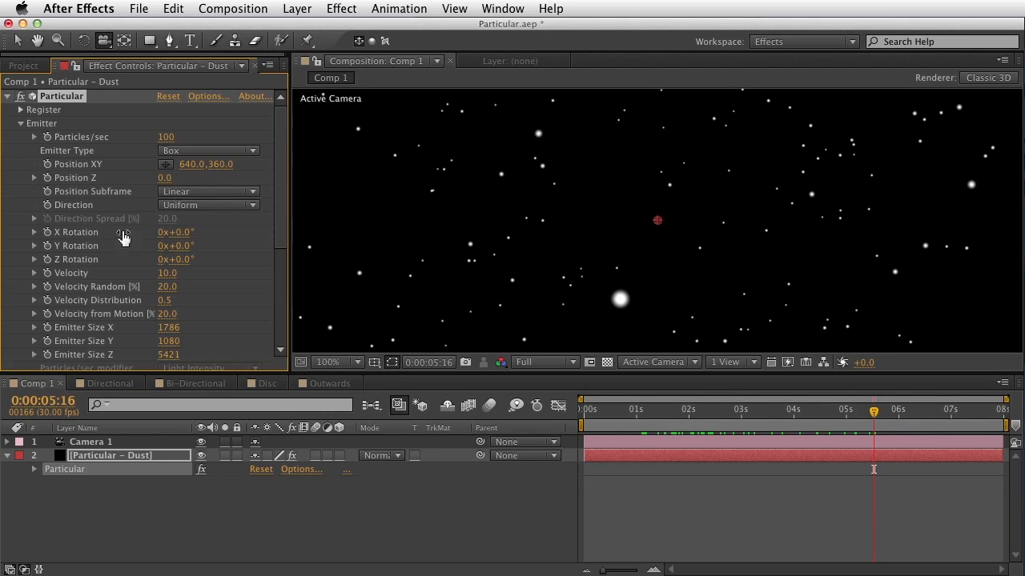
left_click(206, 208)
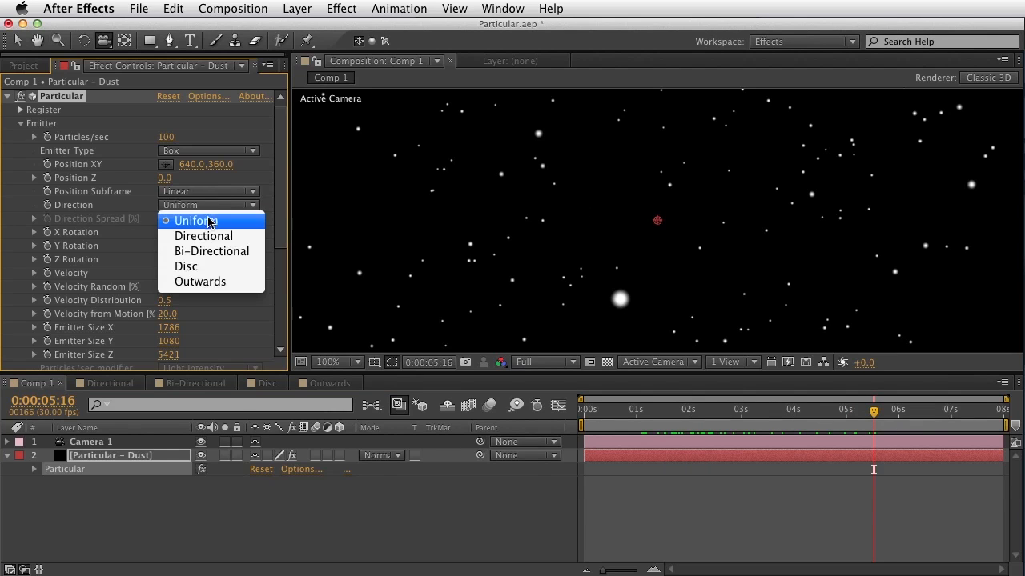
left_click(208, 220)
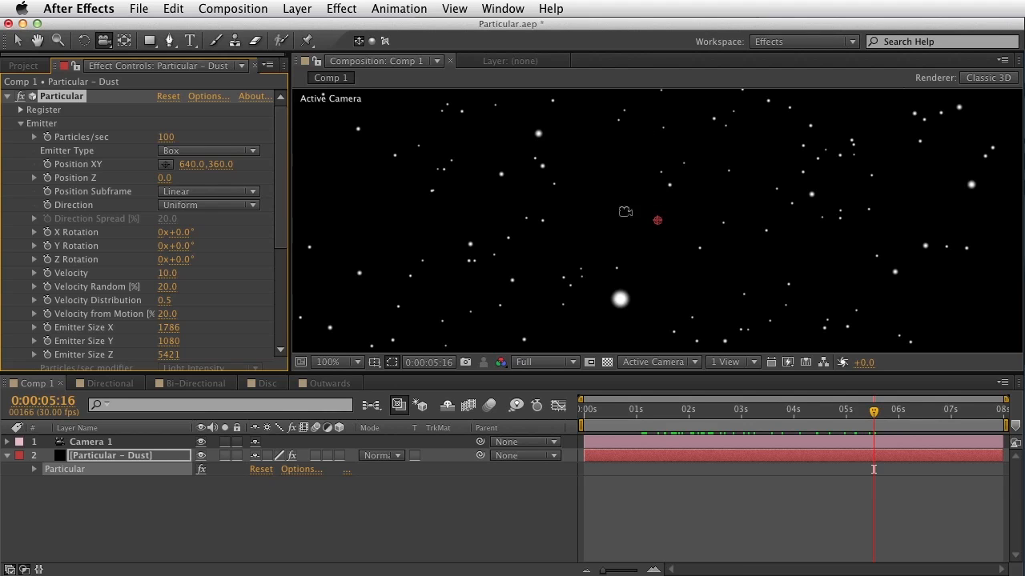
left_click_drag(873, 469, 692, 469)
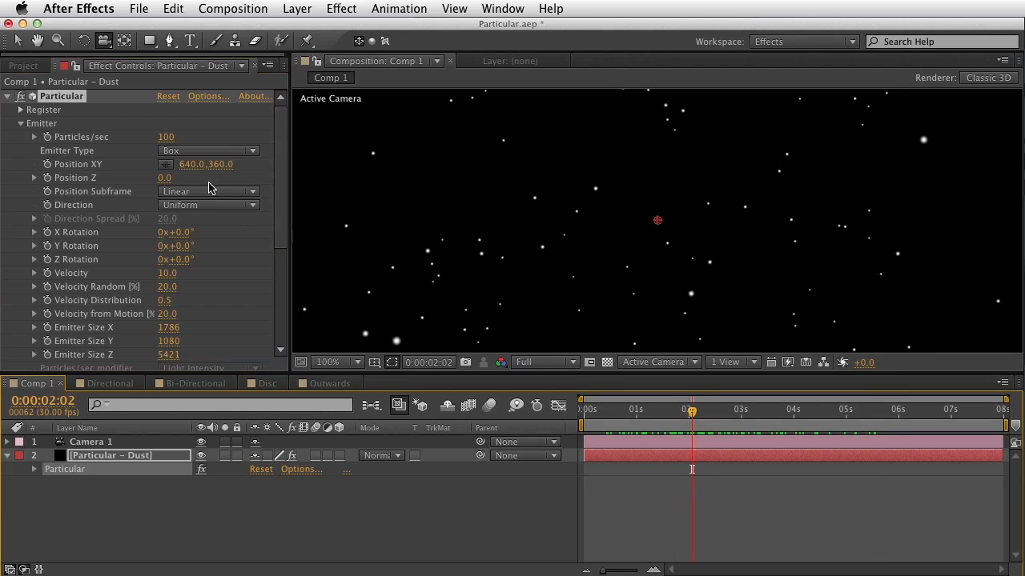
Step: In the Directional composition, scrub to 0:00:01:22, set Direction Spread to 18 and move the emitter to about 638, 468
left_click(110, 384)
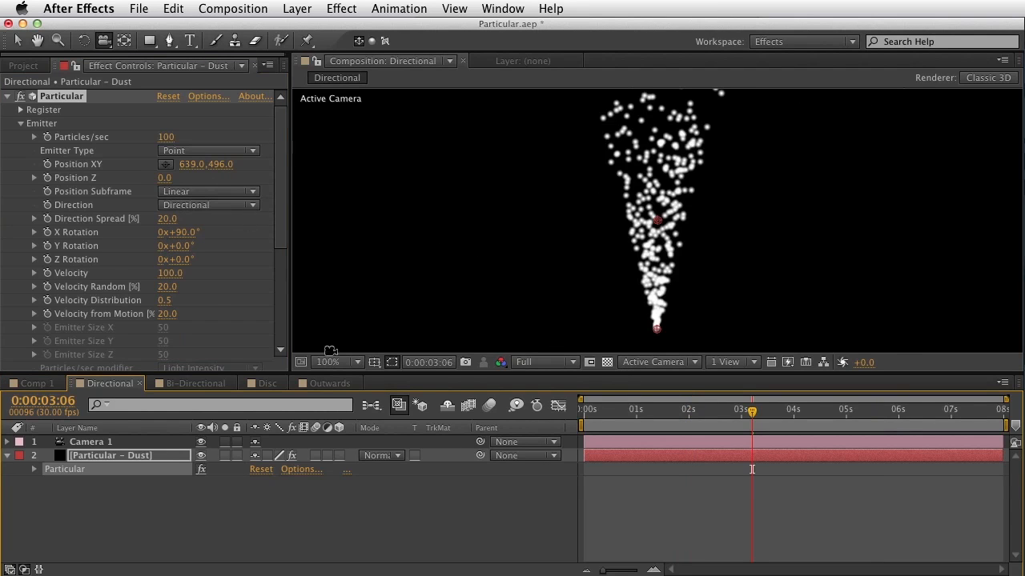
left_click_drag(591, 411, 675, 424)
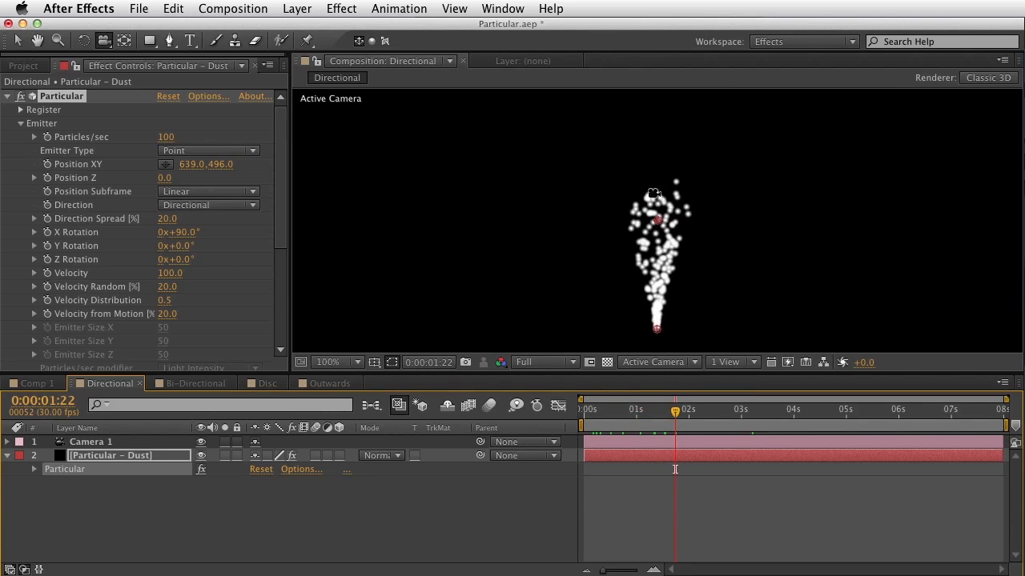
left_click_drag(186, 232, 164, 214)
key("super+z")
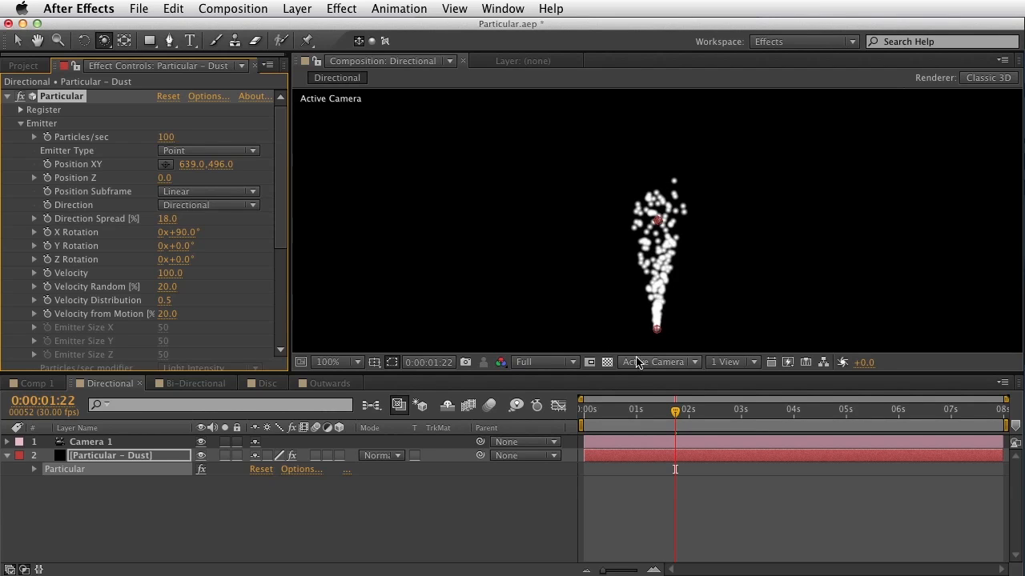
left_click_drag(656, 331, 656, 307)
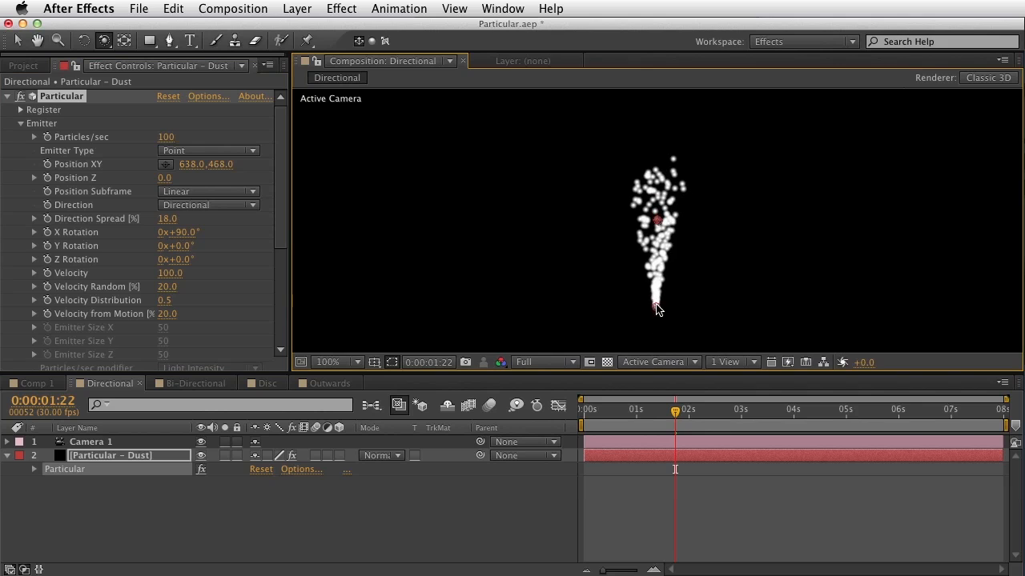
Step: Open the Bi-Directional composition and preview its particles with the animated Y Rotation
left_click(196, 384)
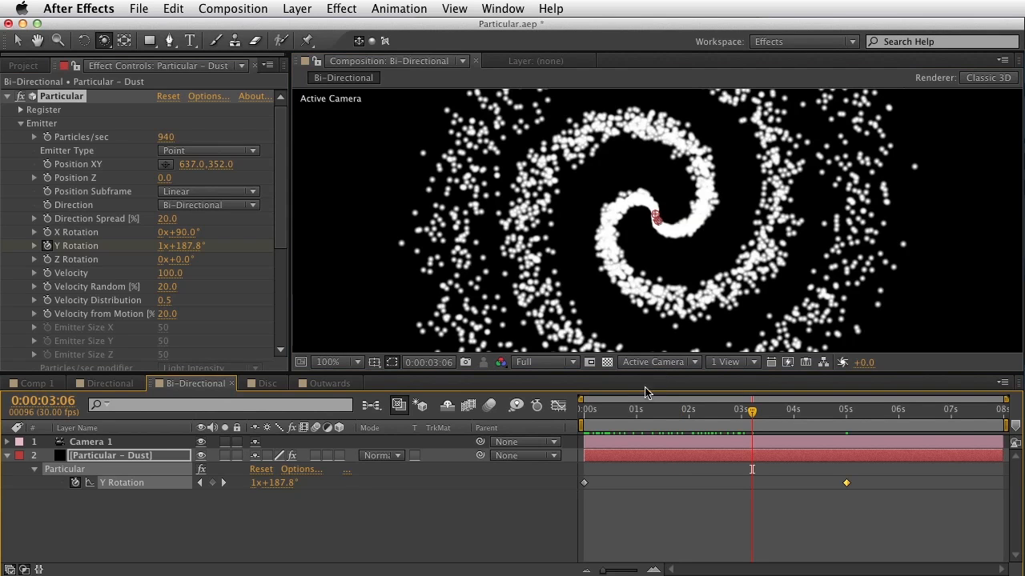
left_click_drag(597, 412, 642, 423)
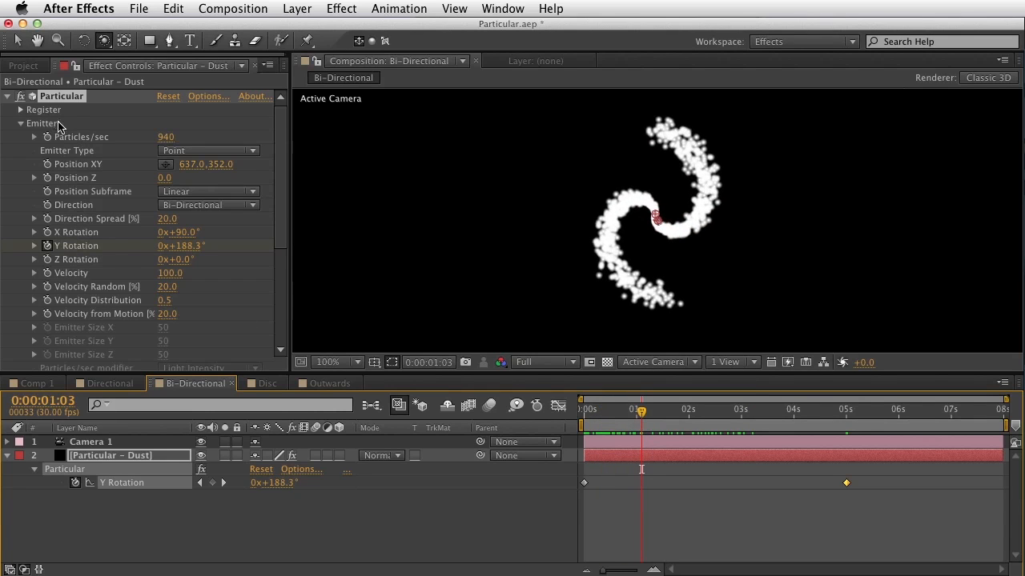
key("space")
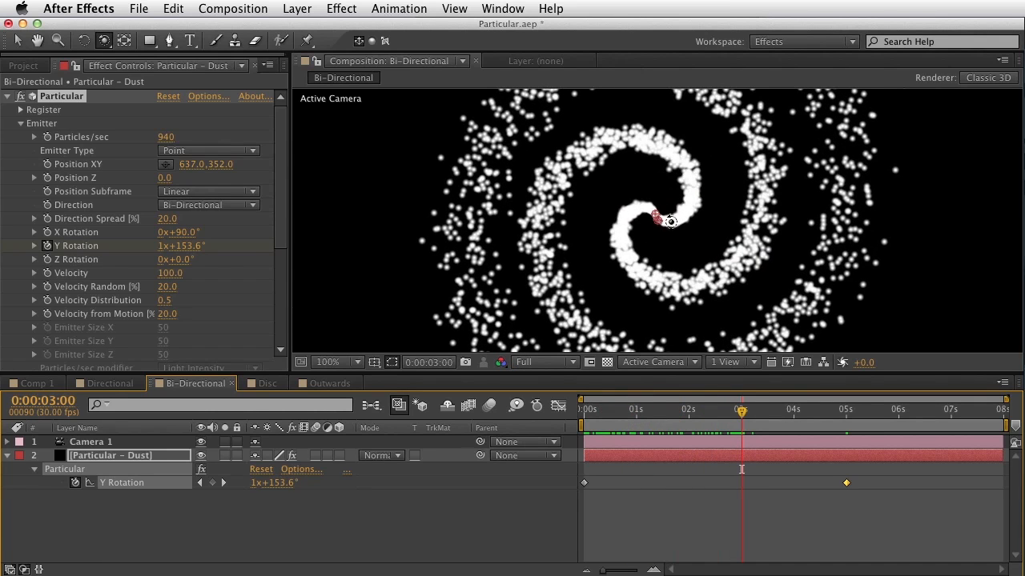
Step: In the Disc composition, orbit the camera, try Direction Spread values of 17 and 0, and leave it at 9
left_click(268, 383)
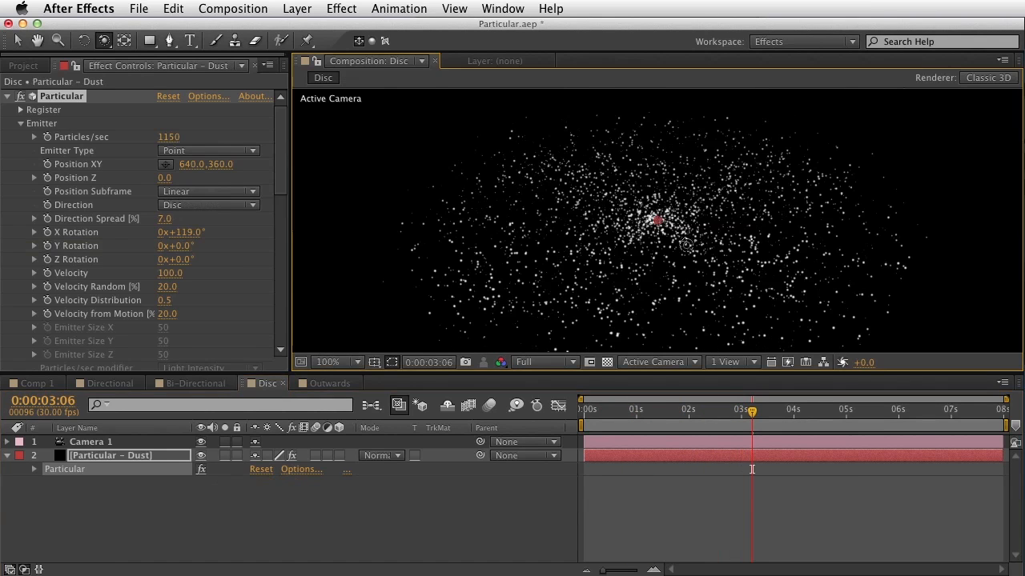
left_click_drag(690, 215, 643, 168)
left_click_drag(662, 234, 652, 333)
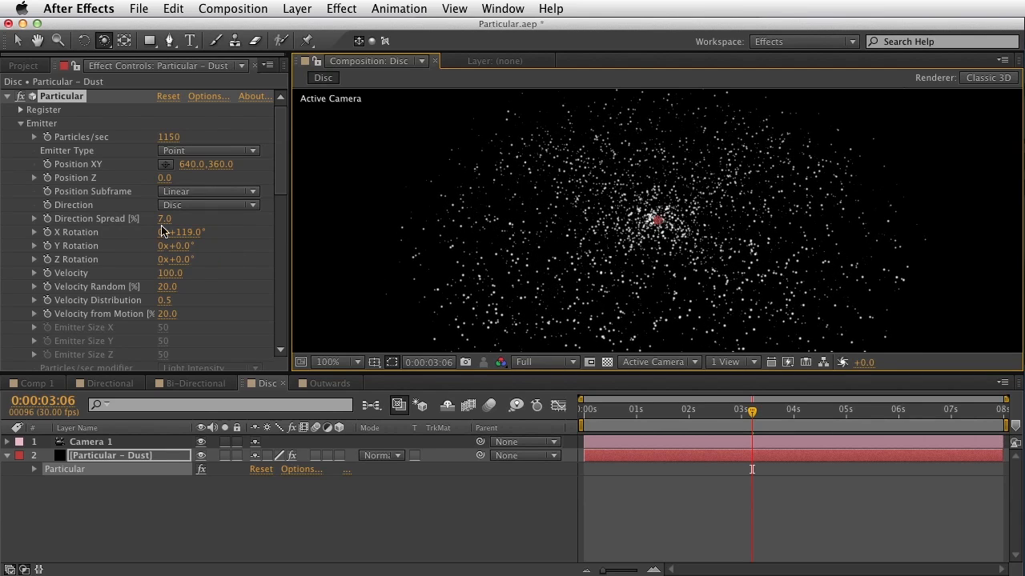
left_click_drag(168, 224, 196, 225)
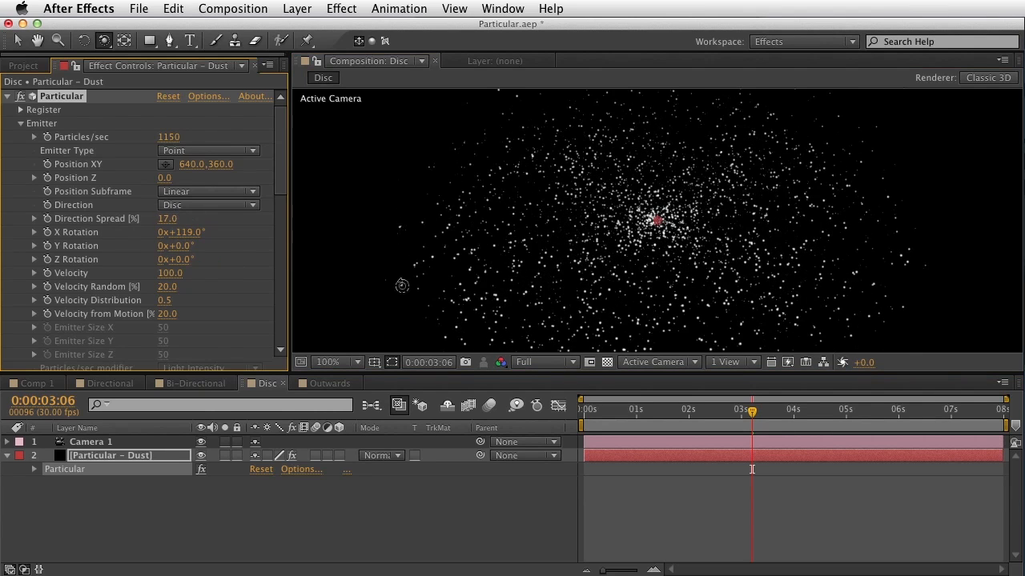
left_click_drag(656, 246, 647, 153)
left_click_drag(167, 223, 141, 216)
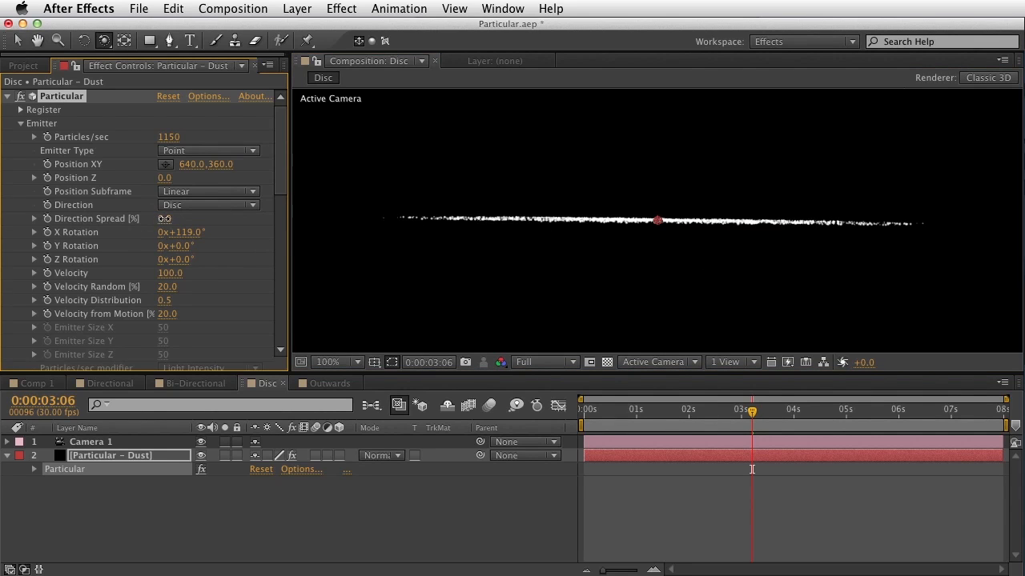
left_click_drag(164, 219, 167, 219)
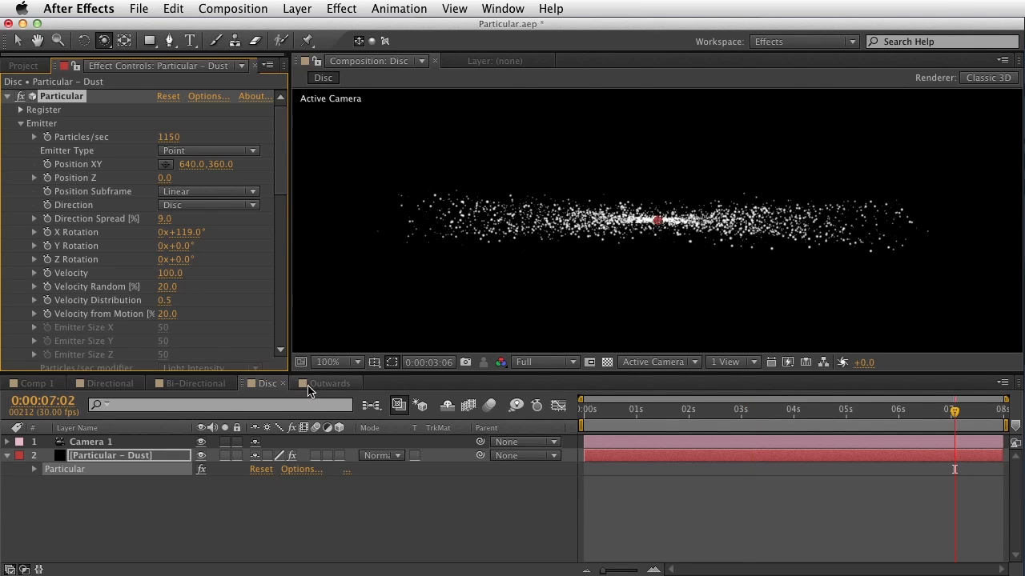
Step: Open the Outwards composition, view its Direction options and scrub the timeline to examine how the box emitter's particles spread
left_click(318, 383)
left_click_drag(615, 425, 695, 426)
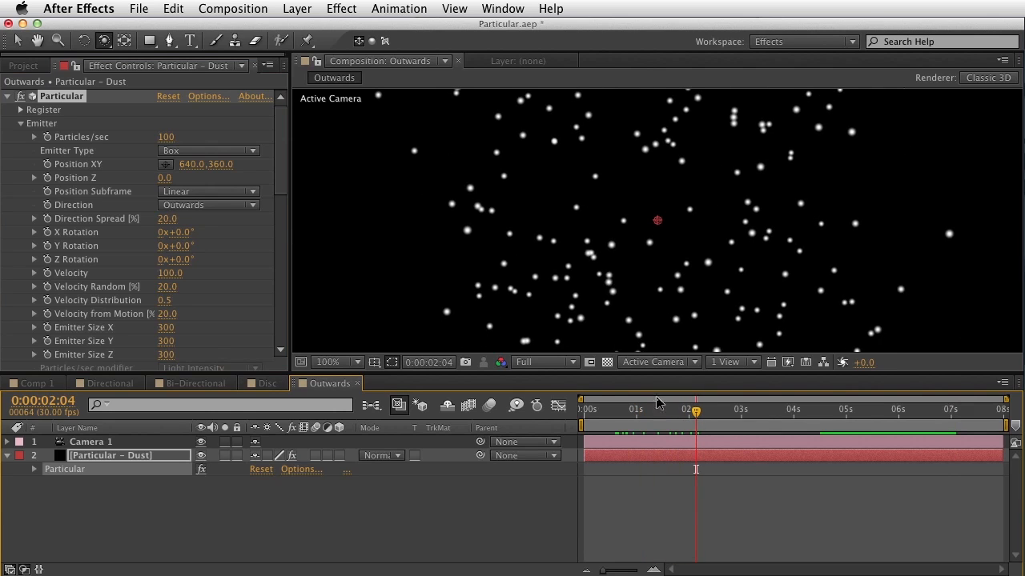
left_click(228, 205)
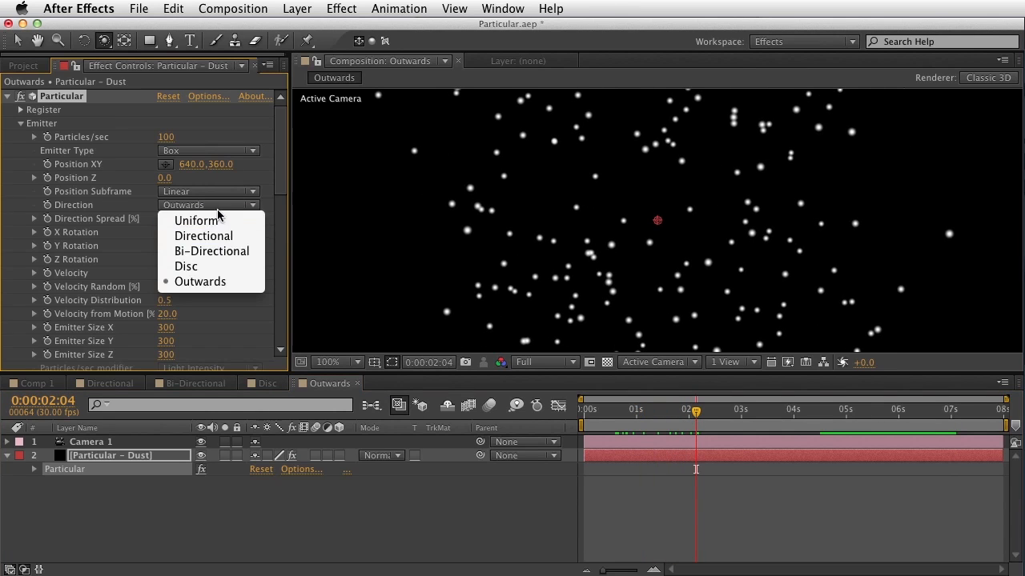
left_click(584, 152)
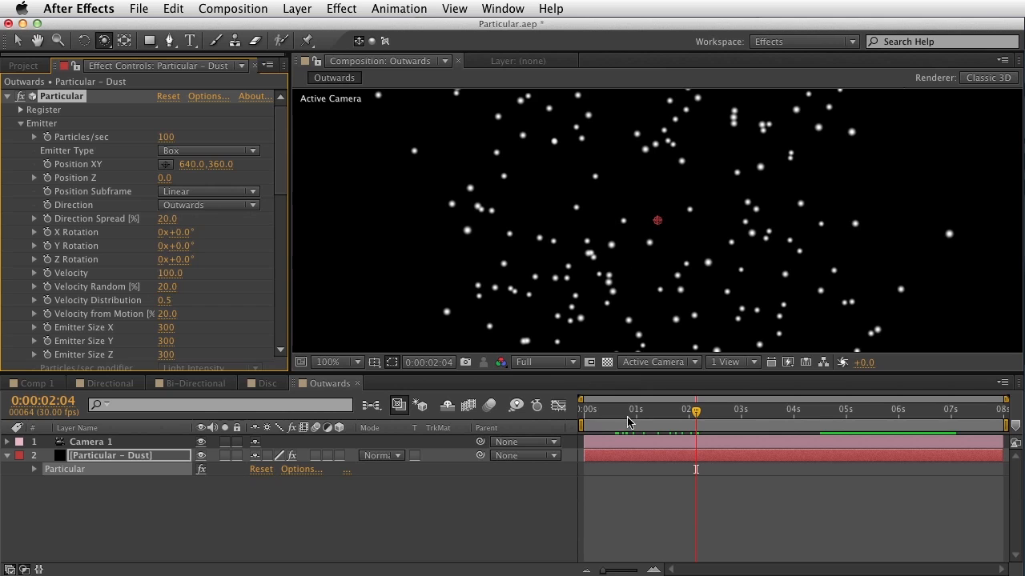
left_click_drag(630, 425, 726, 430)
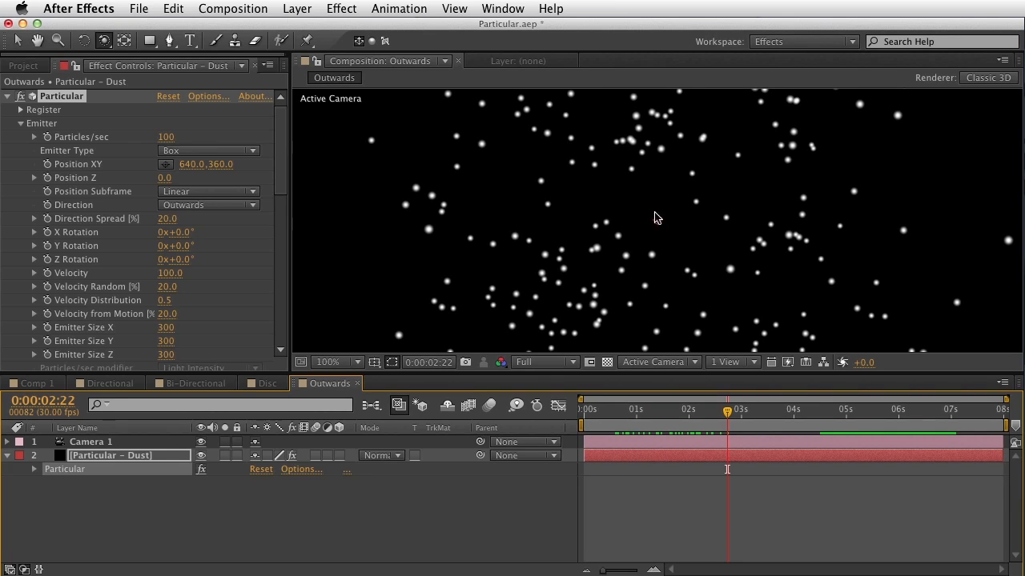
left_click_drag(615, 424, 668, 398)
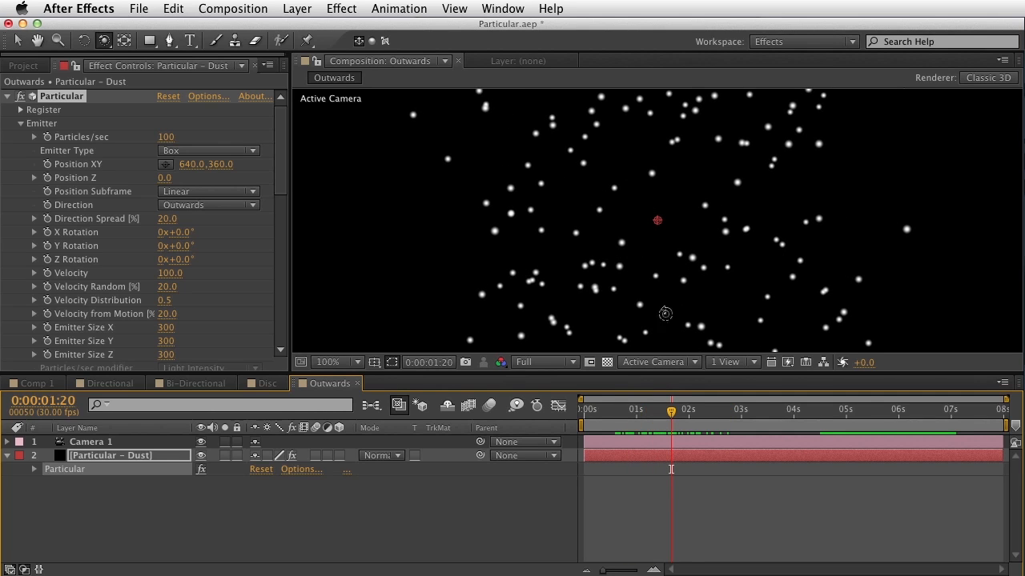
left_click_drag(672, 415, 702, 411)
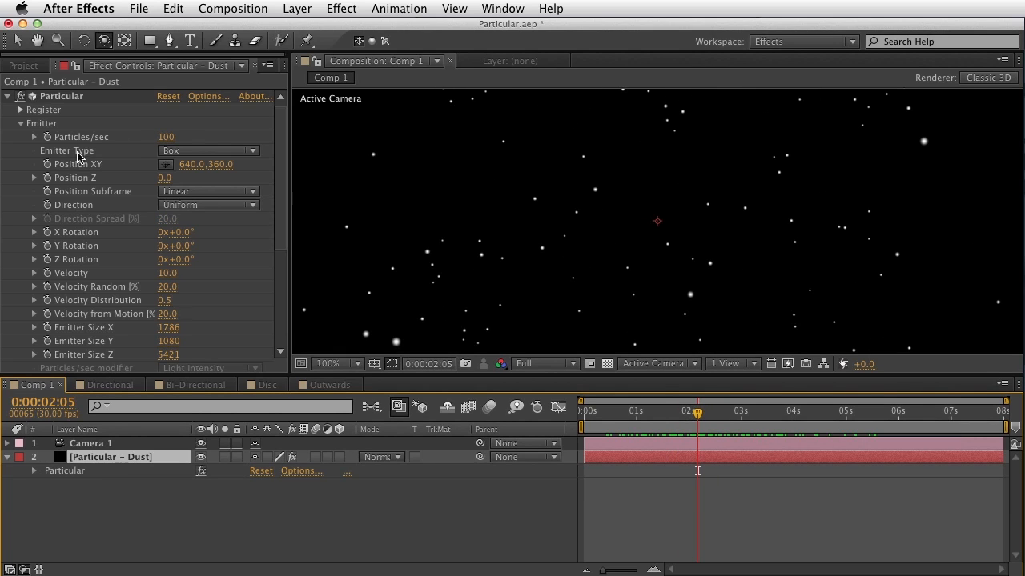
Step: Change the Comp 1 Emitter Type to Sphere and set Emitter Size X, Y and Z to 500
left_click(192, 152)
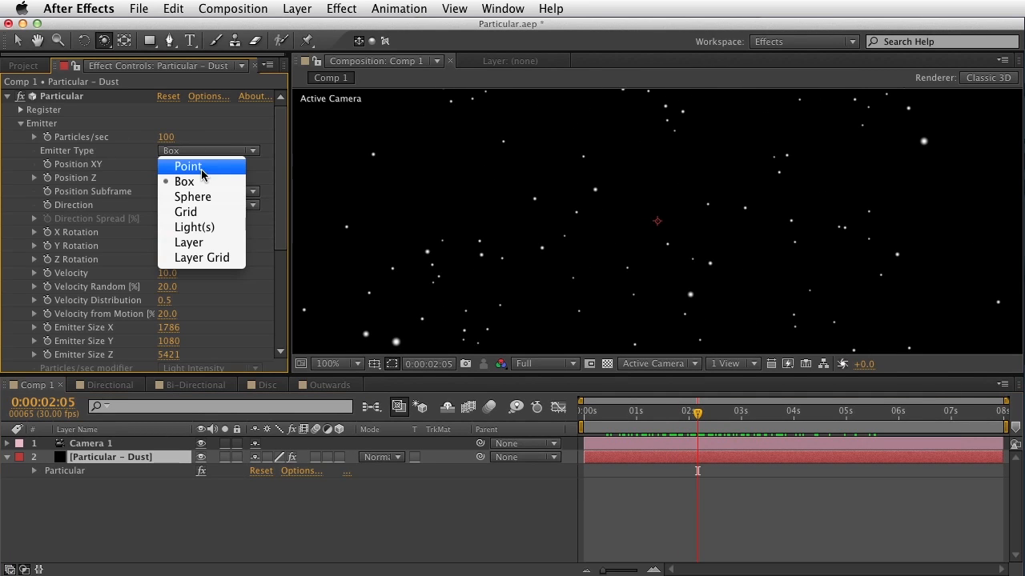
left_click(206, 197)
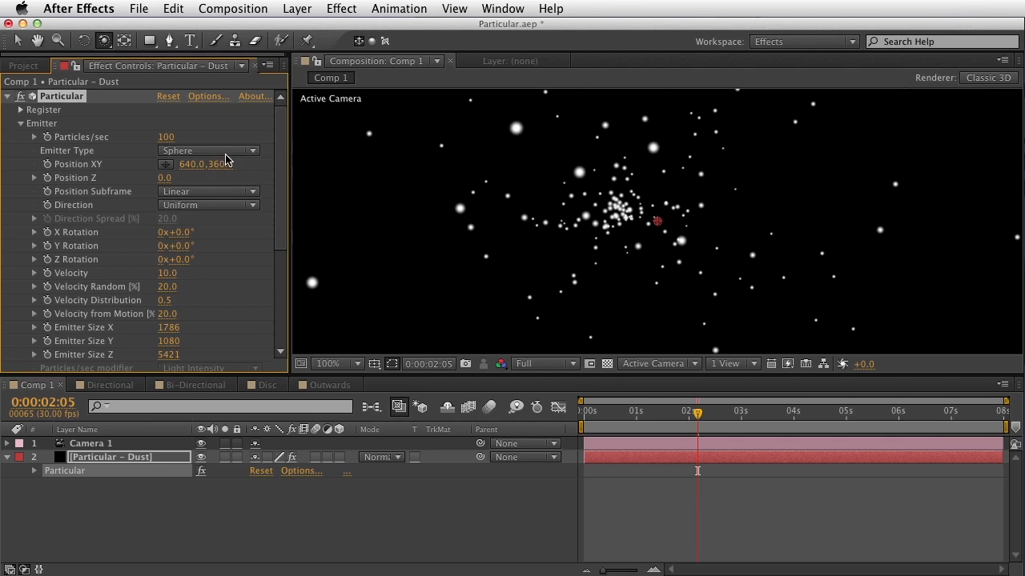
left_click_drag(170, 329, 34, 381)
left_click(165, 278)
key("Tab")
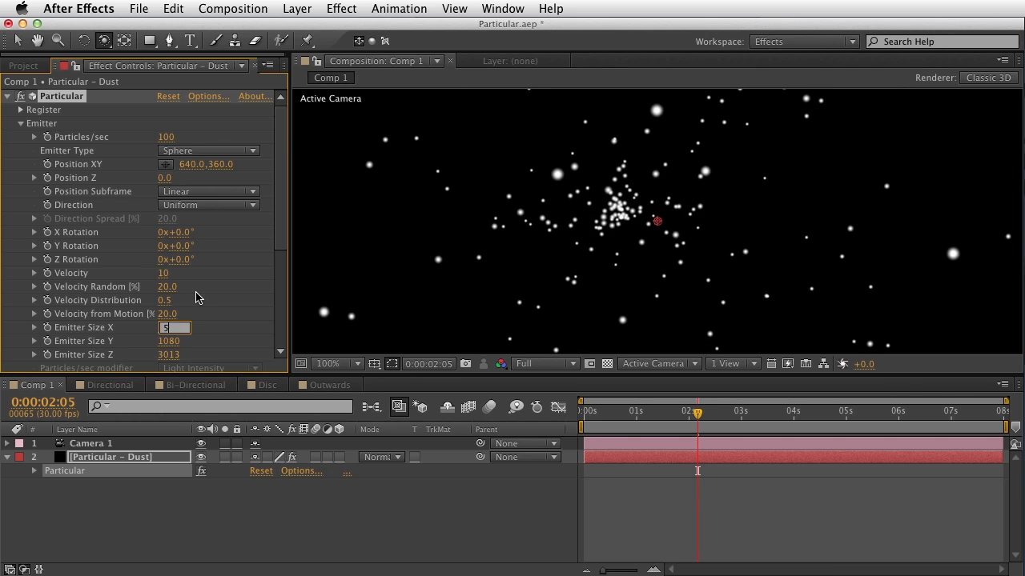
type("500")
key("Tab")
type("500")
key("Tab")
type("500")
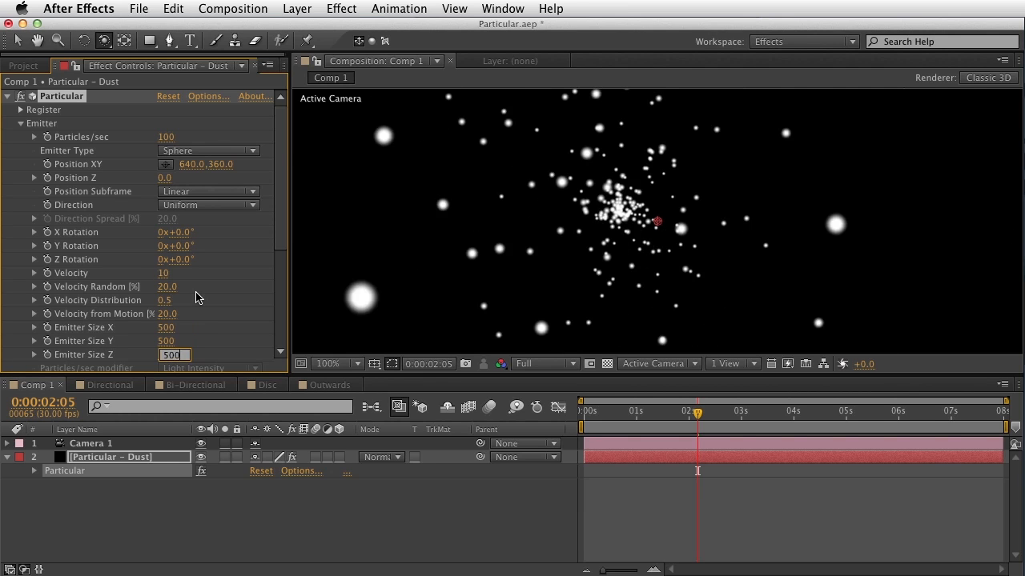
key("Return")
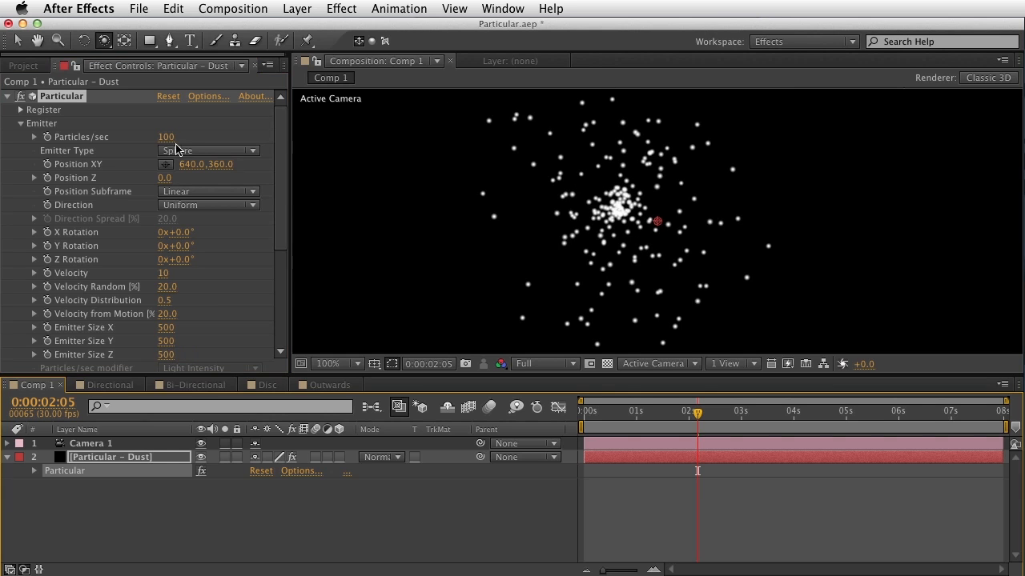
Step: Raise Particles/sec to 1860 in Comp 1 and scrub the timeline to preview the spherical emitter
left_click_drag(211, 131, 353, 132)
left_click(650, 413)
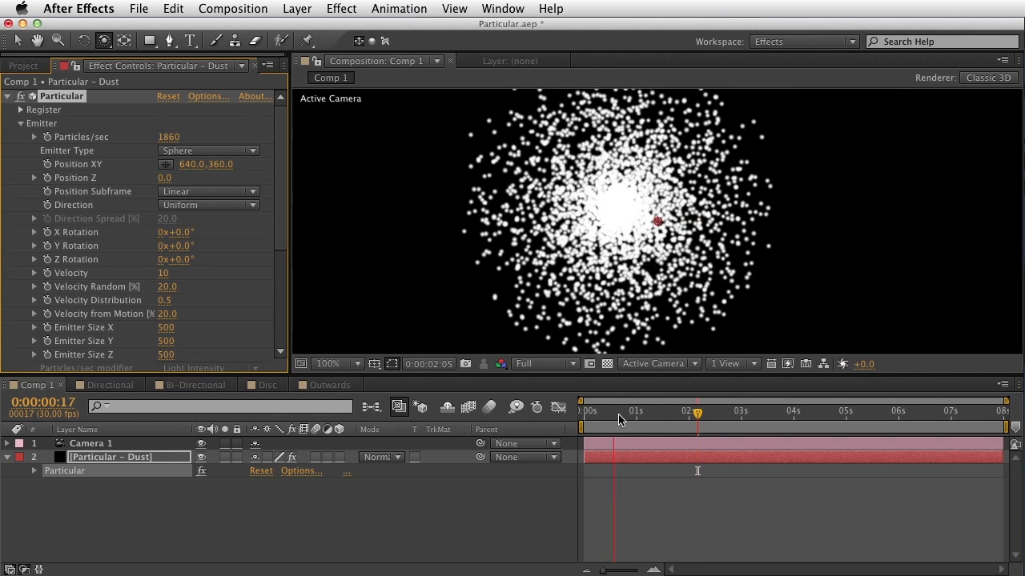
left_click_drag(653, 418, 725, 416)
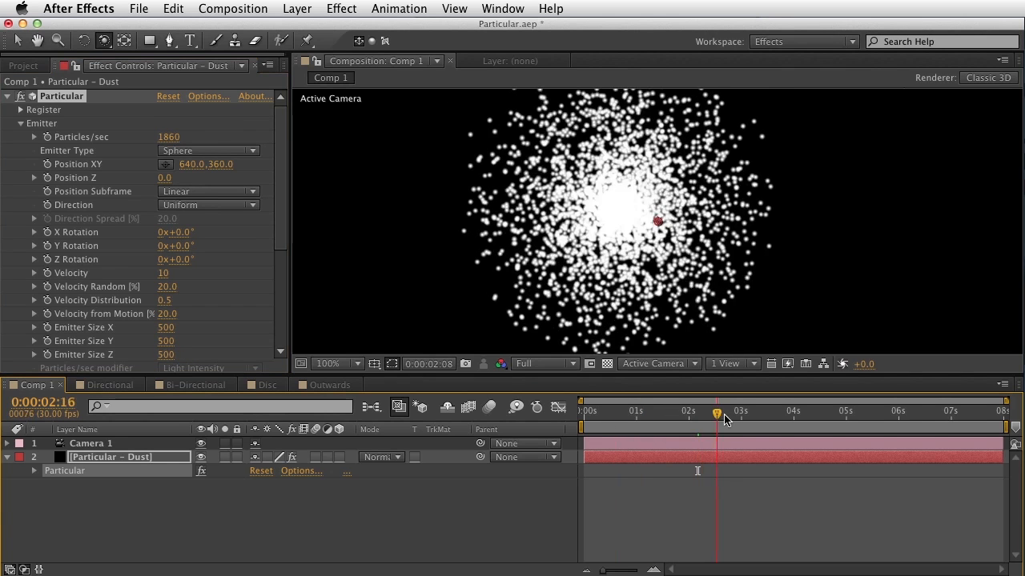
left_click(203, 151)
left_click(218, 140)
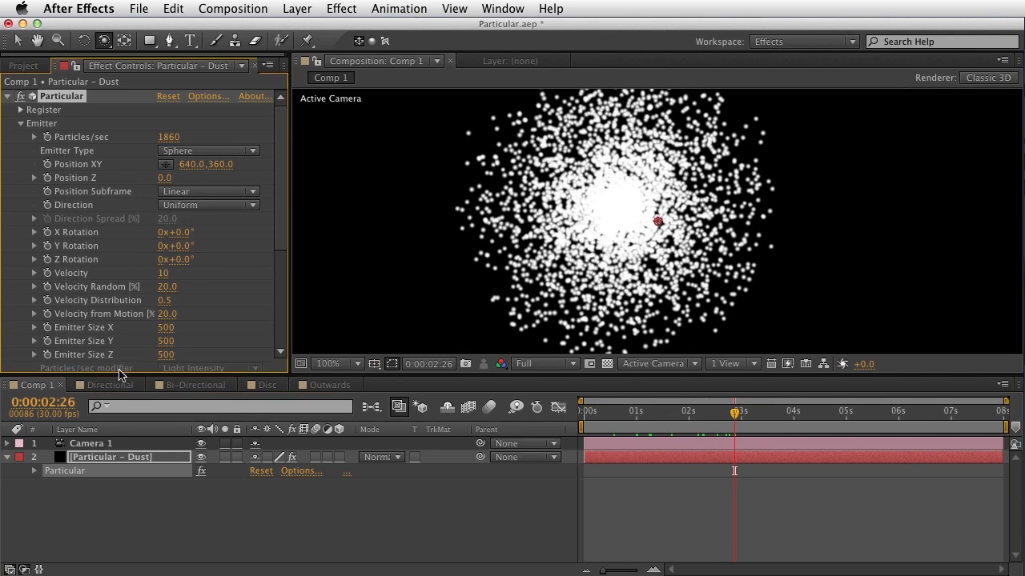
Step: Open the Directional composition and view the available Emitter Type options
left_click(110, 385)
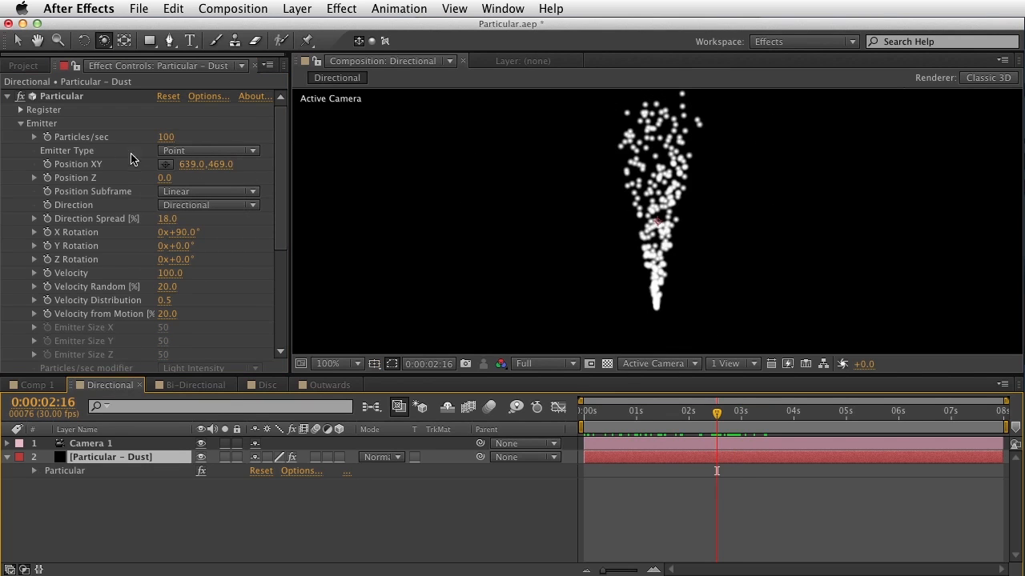
left_click(204, 151)
left_click(200, 154)
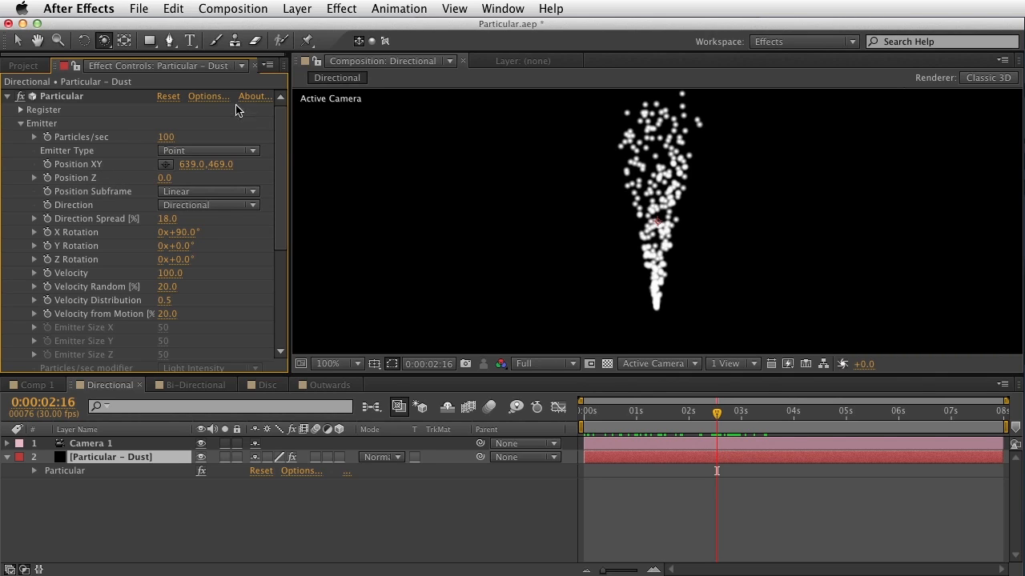
Step: Try adding a 3D Point Control effect to the Particular - Dust layer, and delete it again
left_click(29, 120)
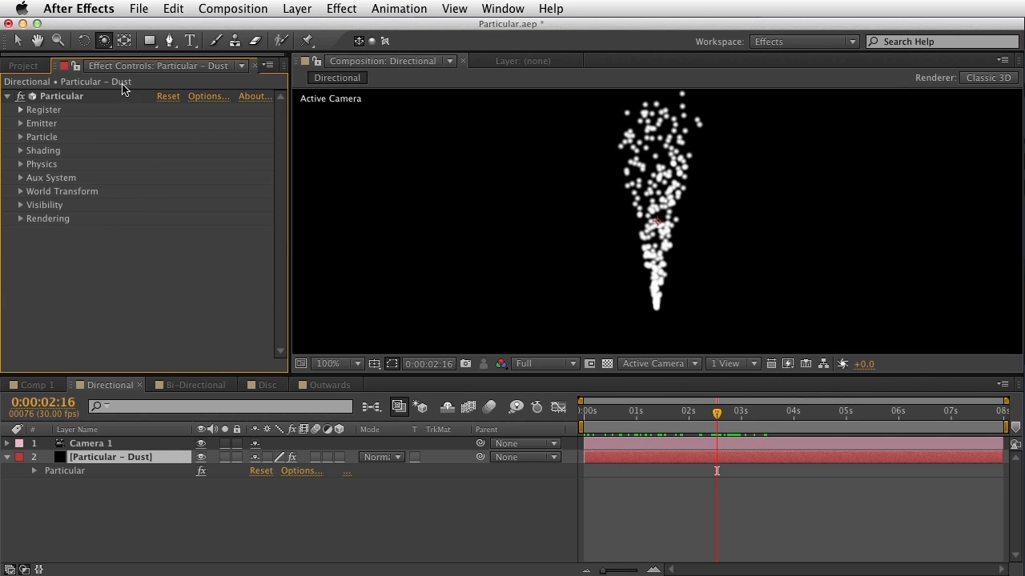
left_click(65, 96)
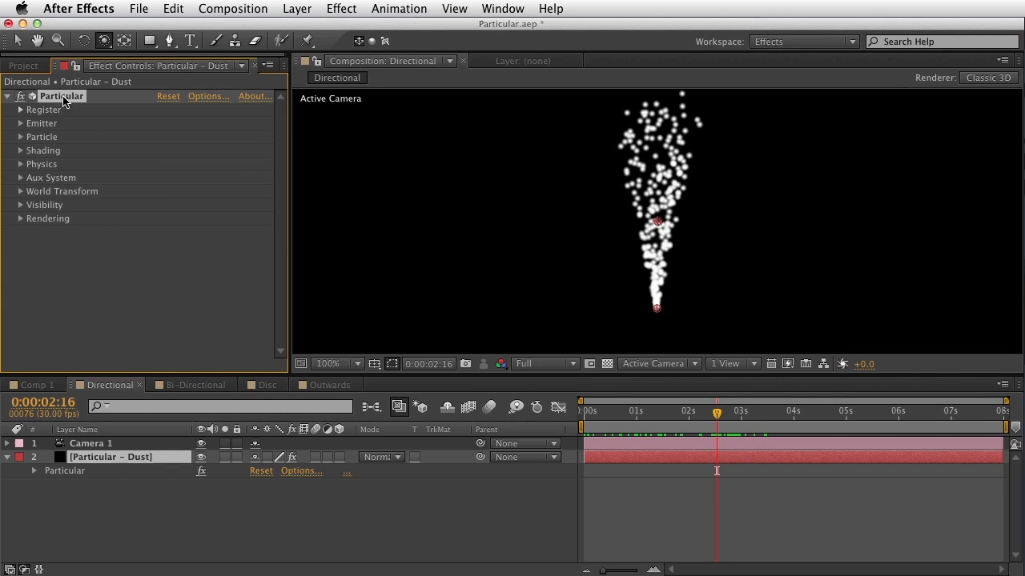
left_click(352, 10)
mouse_move(424, 192)
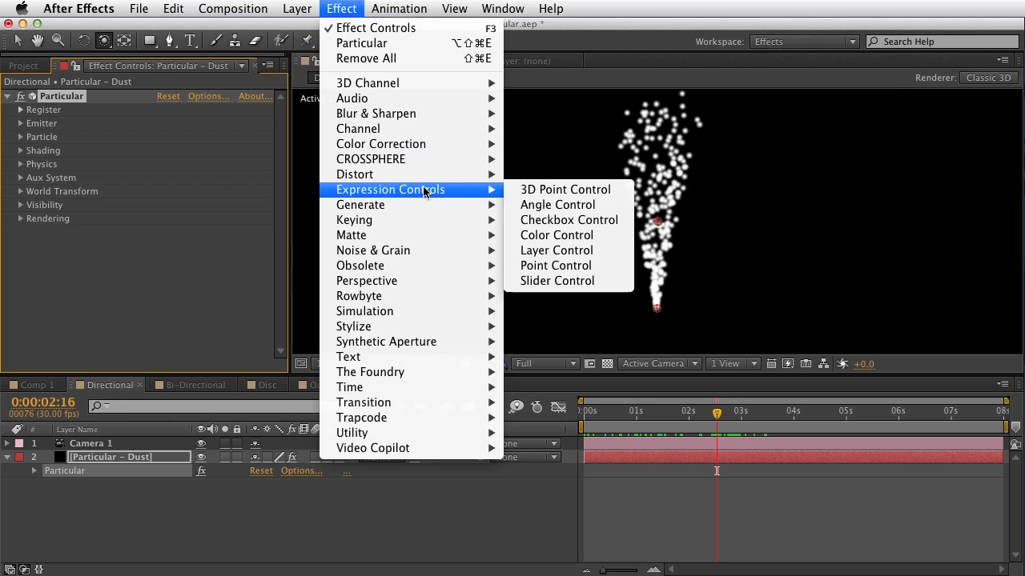
left_click(541, 192)
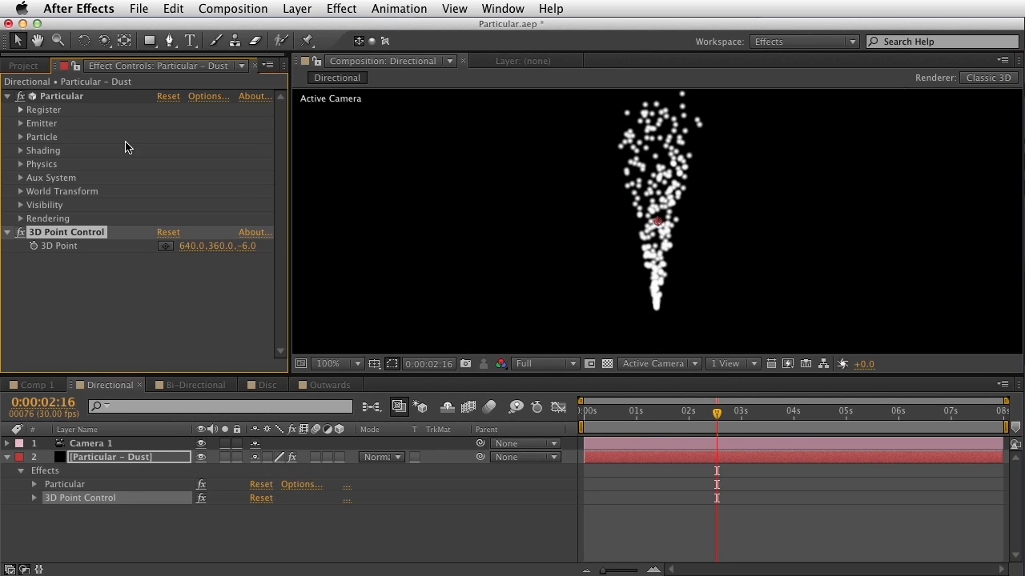
key("Delete")
left_click(21, 124)
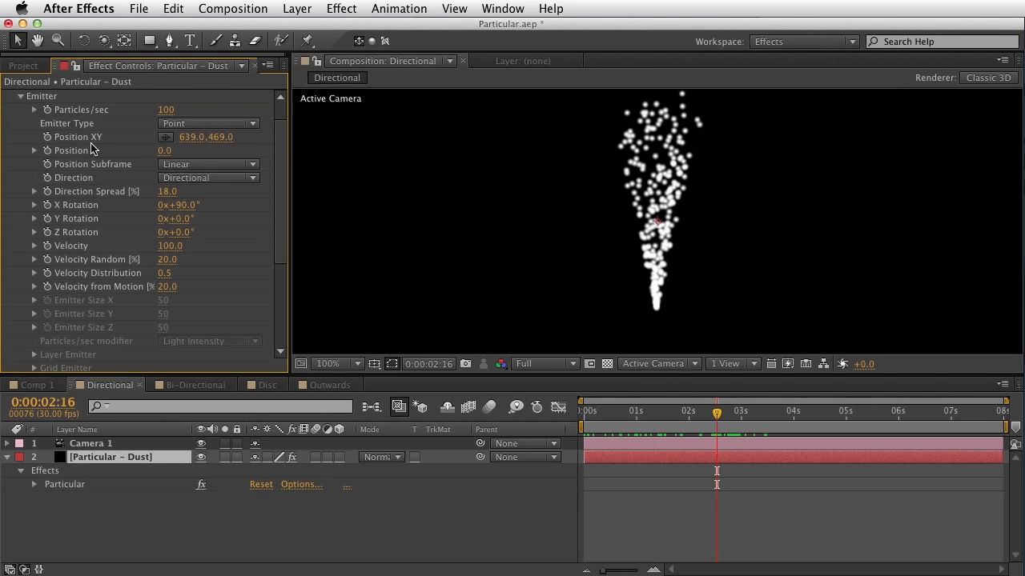
Step: Review the Emitter Type options and create a new Spot light named Emitter in the Directional composition
left_click(181, 123)
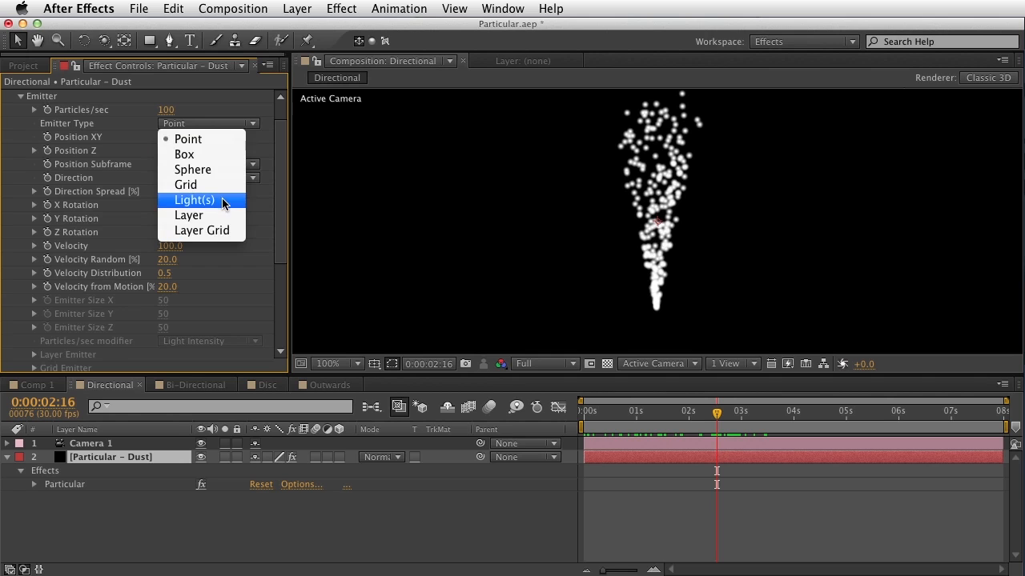
left_click(53, 241)
left_click(289, 9)
mouse_move(308, 28)
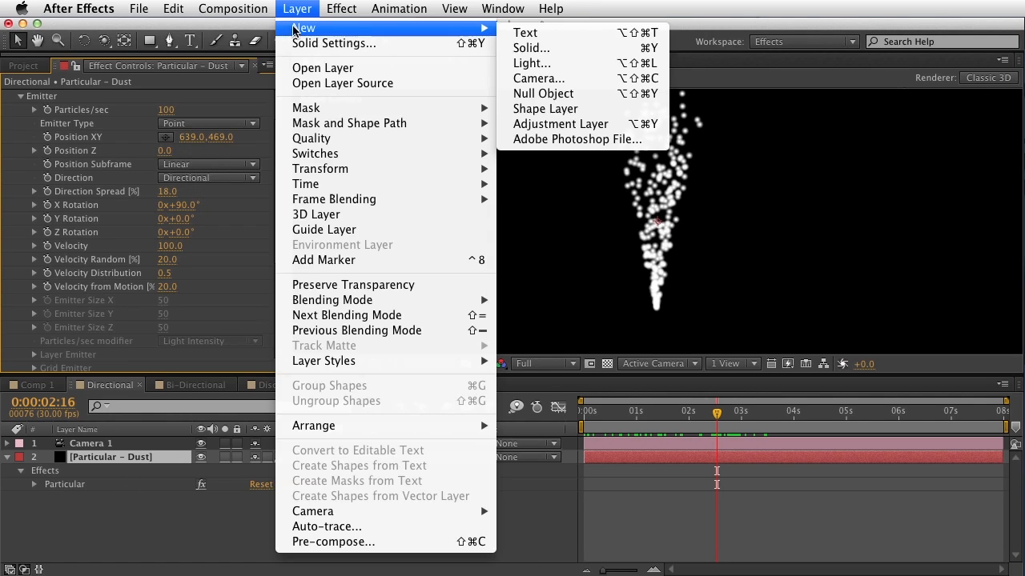
left_click(531, 63)
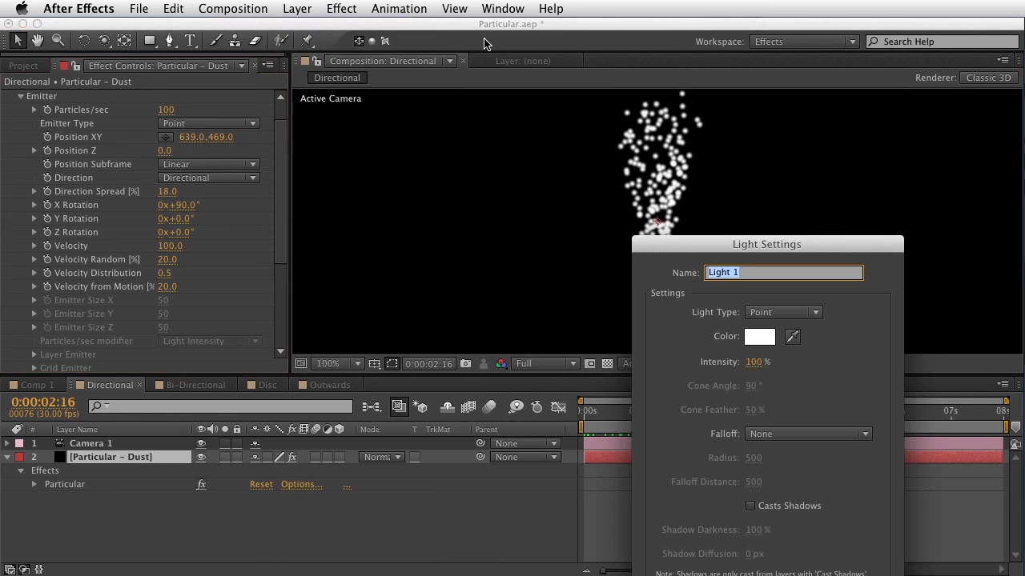
left_click_drag(758, 250, 481, 82)
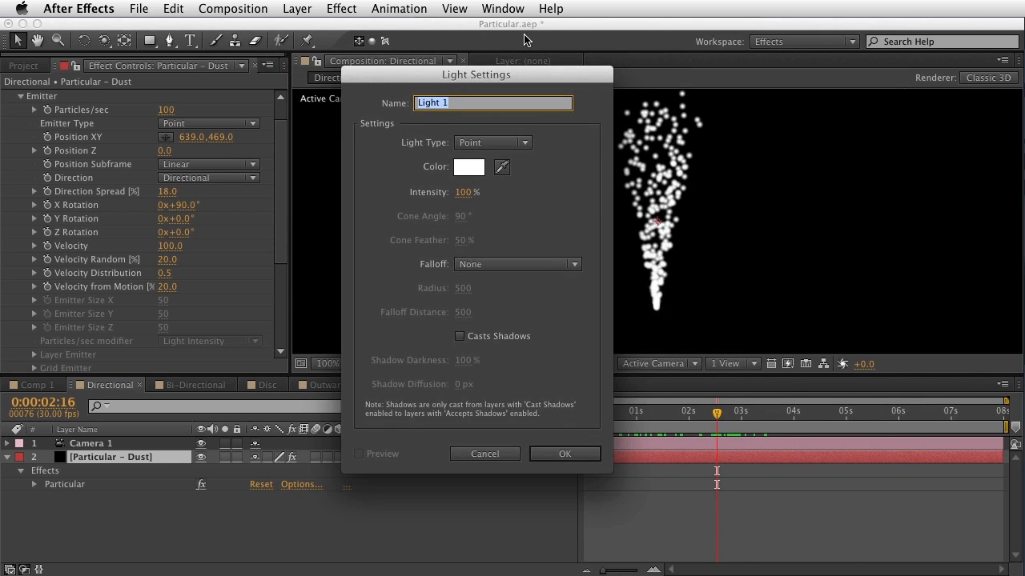
type("Emitter")
left_click(497, 143)
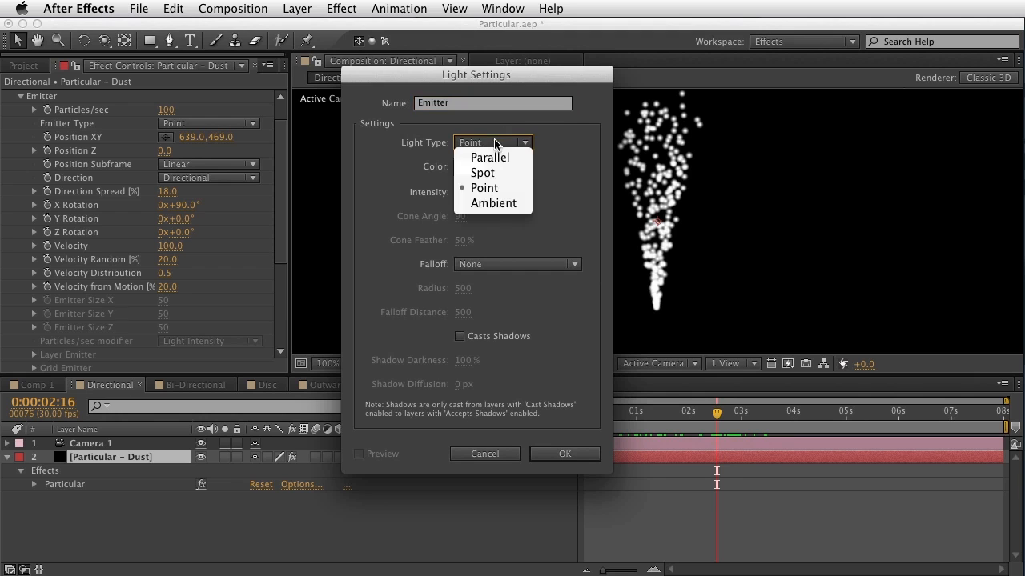
left_click(486, 174)
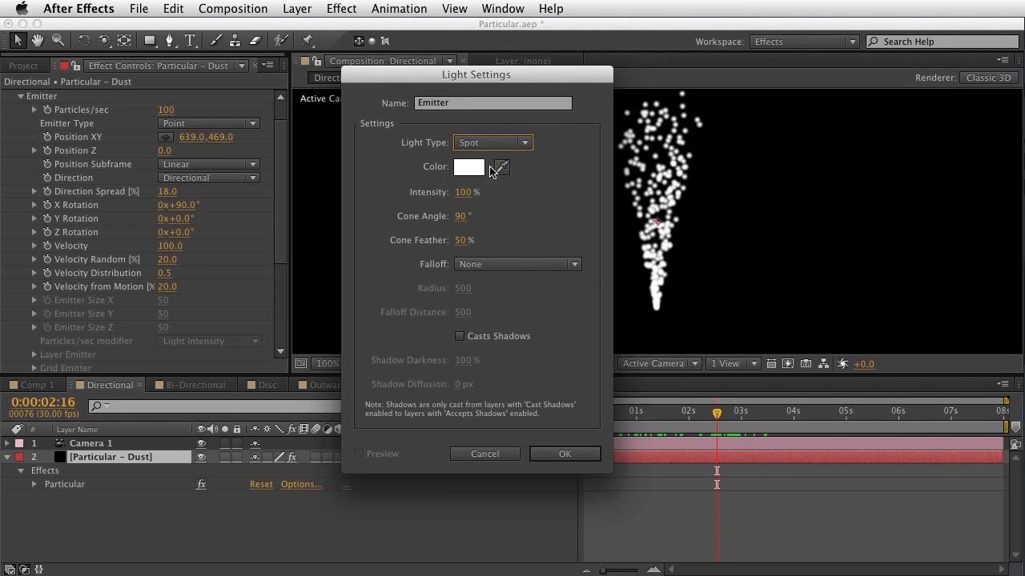
left_click(564, 454)
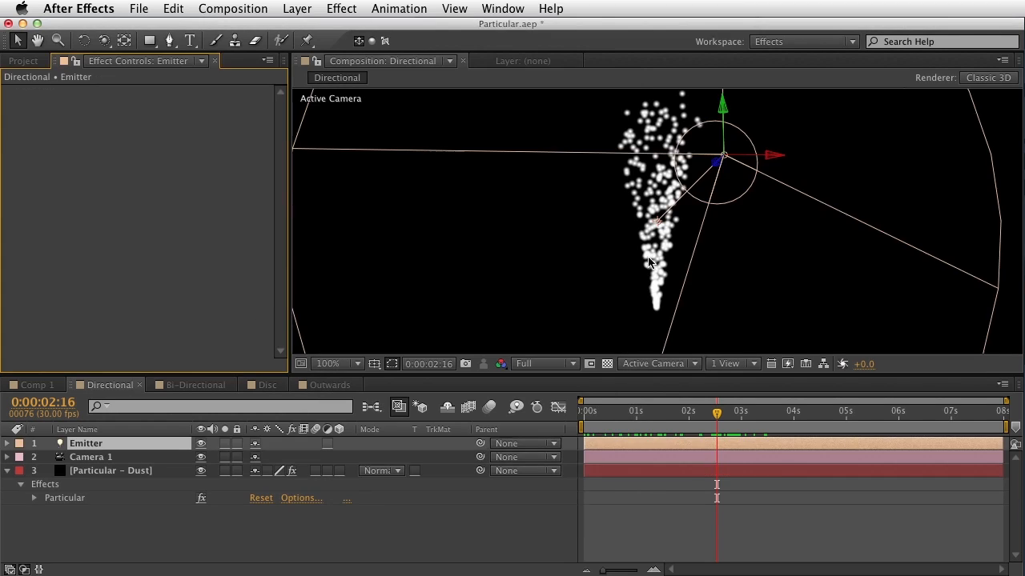
Step: Move the Emitter light down near the base of the particle stream and set its Cone Angle to 42°
left_click_drag(718, 174, 513, 284)
left_click(151, 444)
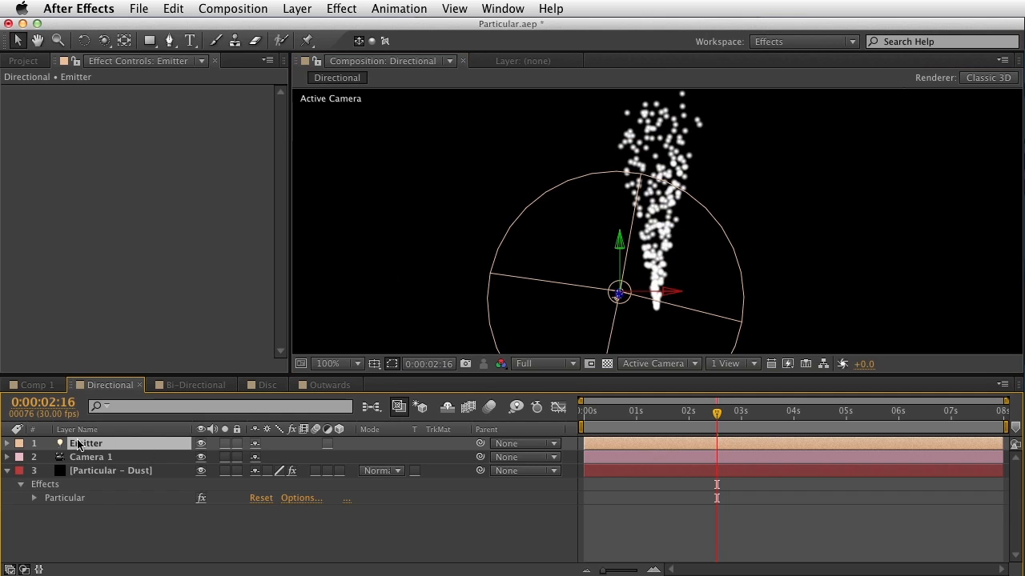
key("a")
key("a")
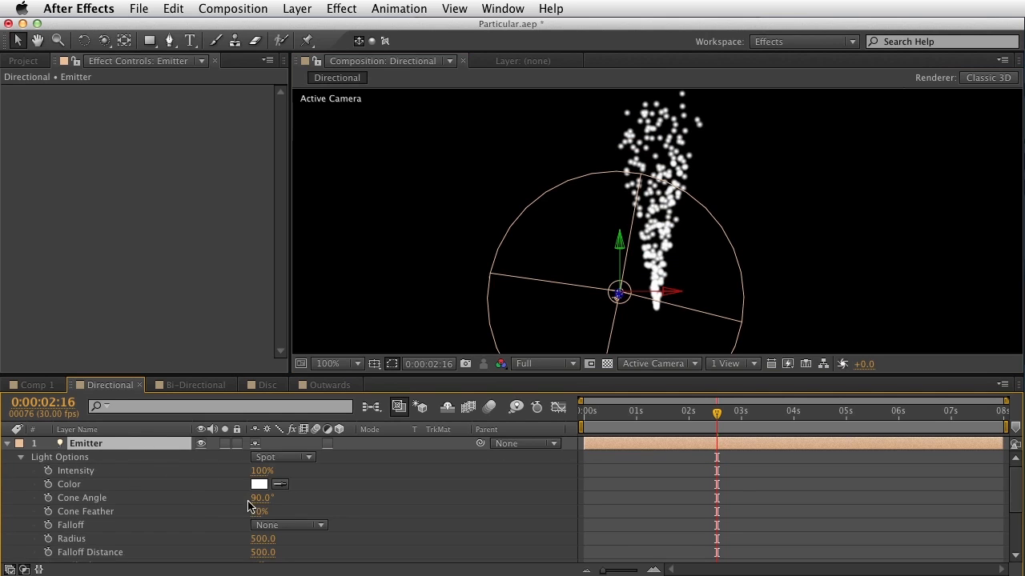
left_click_drag(248, 504, 211, 493)
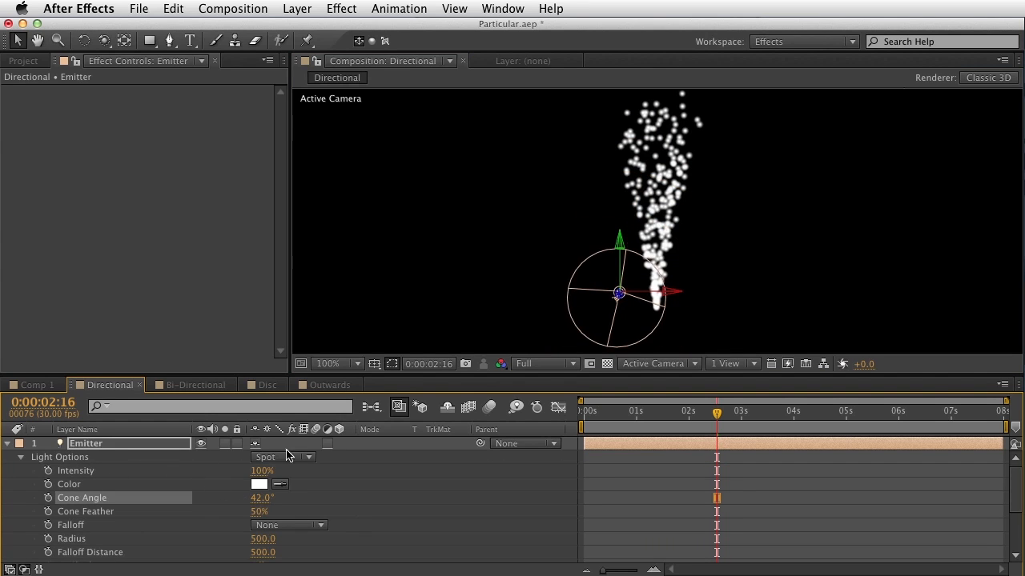
Step: Lower the light's Point of Interest Y to 176.1, shift the light left of the particles and aim it diagonally up to the right
left_click(160, 445)
key("a")
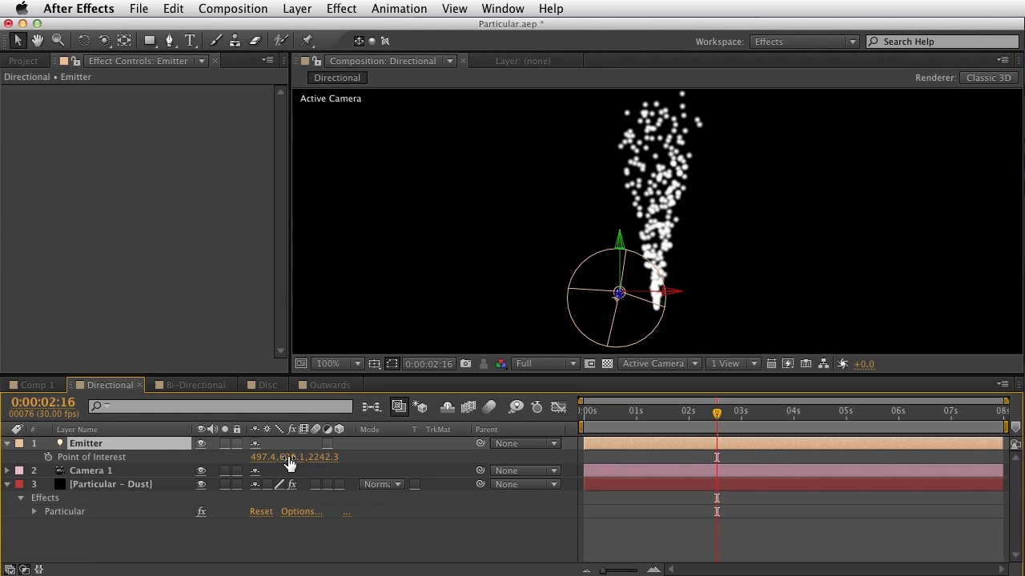
left_click_drag(290, 458, 92, 457)
left_click_drag(285, 457, 173, 453)
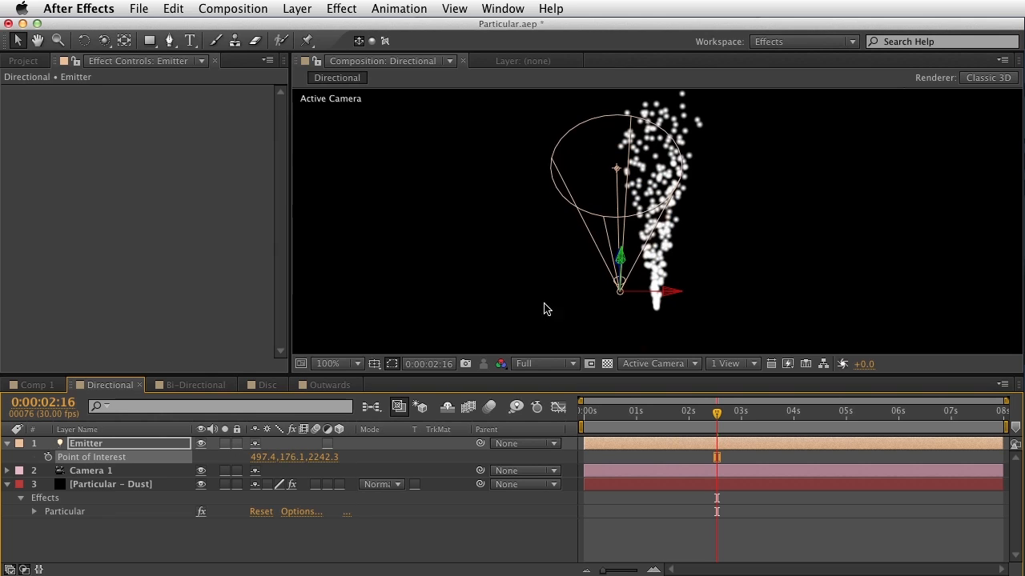
left_click_drag(665, 290, 382, 211)
left_click_drag(461, 174, 565, 152)
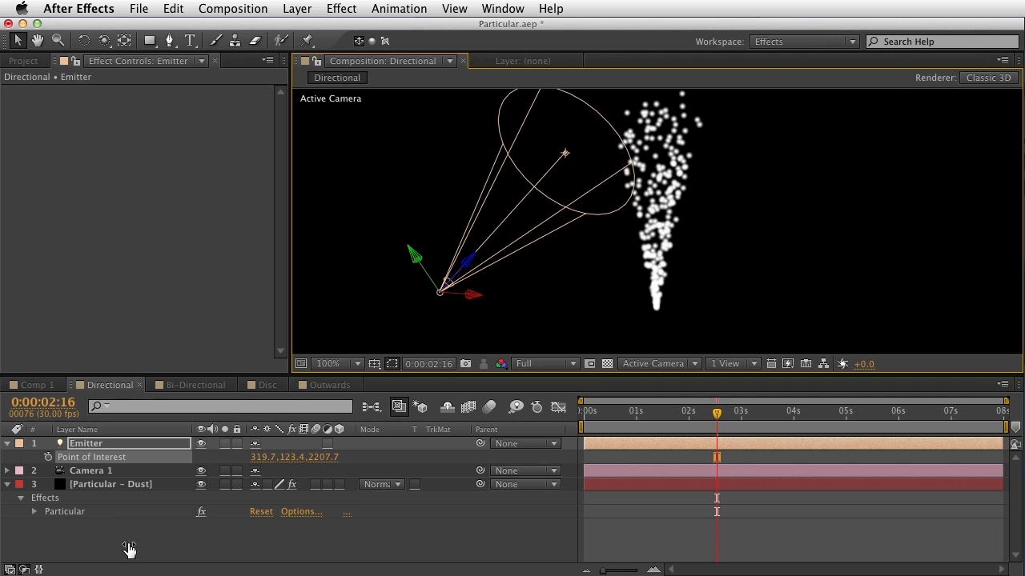
Step: Set Particular's Emitter Type to Light(s) and reposition the Emitter light to move the particle source
left_click(74, 512)
left_click(173, 151)
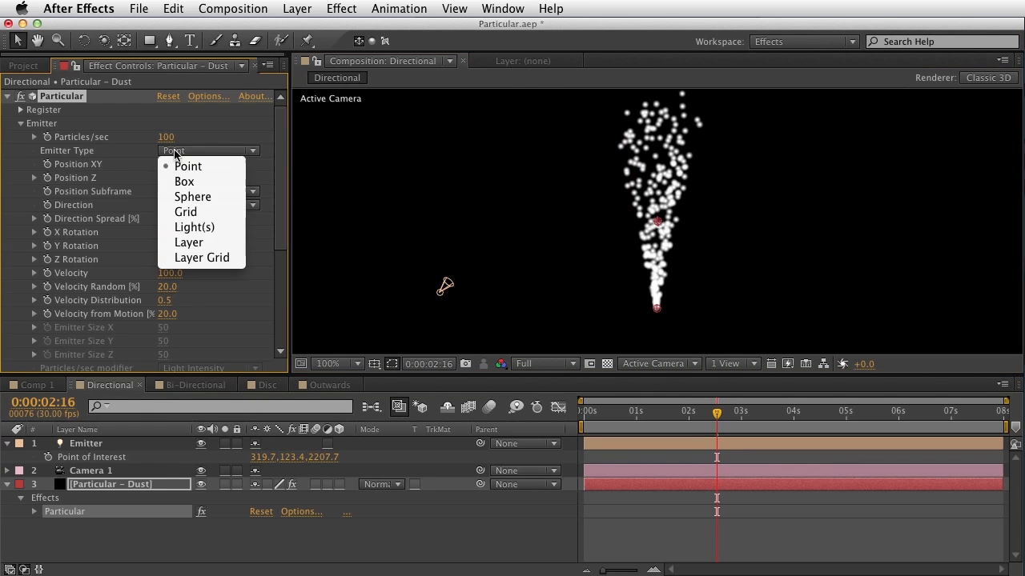
left_click(239, 232)
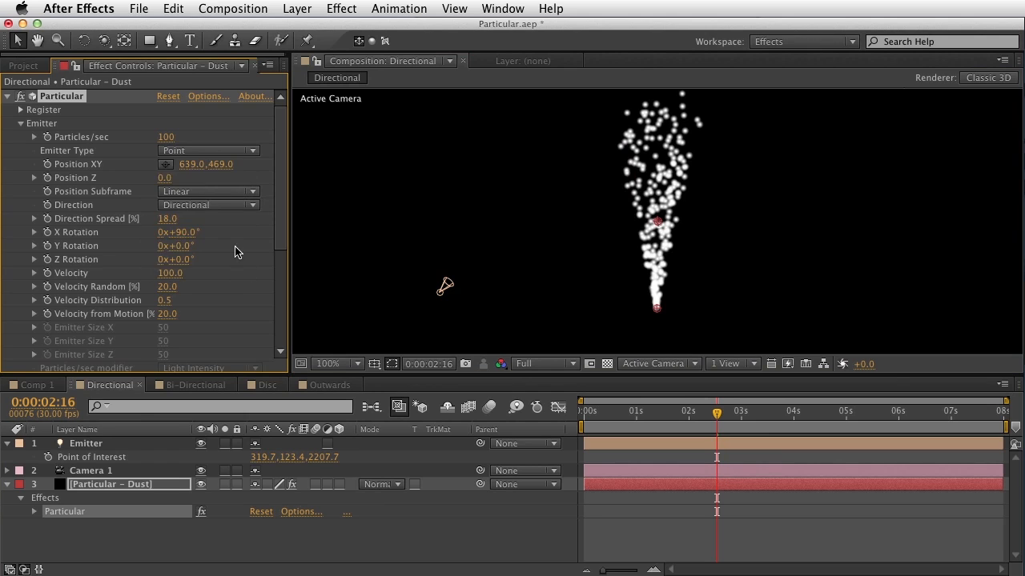
left_click(439, 298)
mouse_move(439, 296)
left_mouse_down()
mouse_move(499, 305)
mouse_move(541, 293)
mouse_move(392, 311)
mouse_move(802, 280)
mouse_move(921, 332)
mouse_move(384, 313)
mouse_move(354, 297)
mouse_move(425, 296)
left_mouse_up()
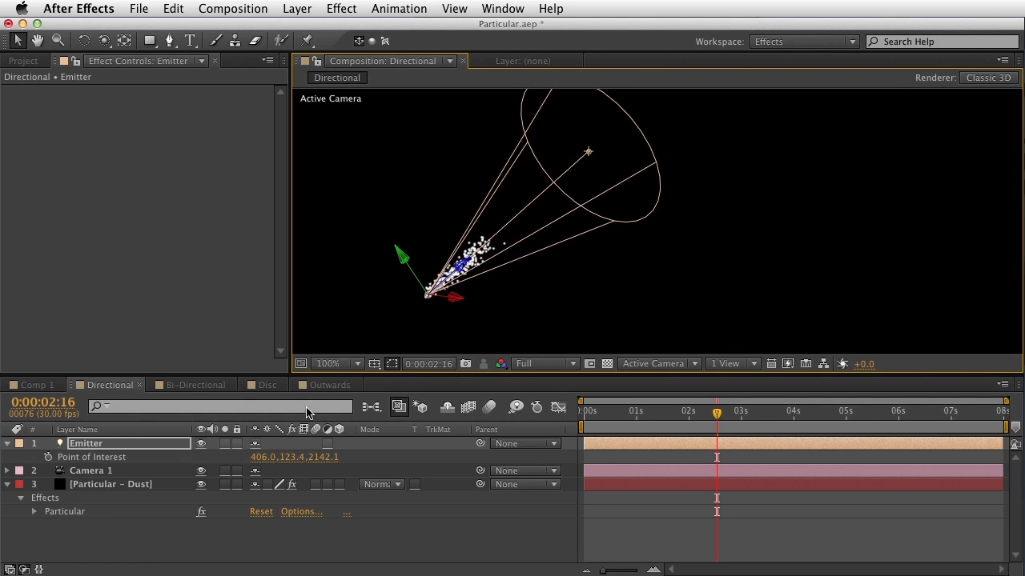
Step: Check Particular's emitter settings and widen the Emitter light's Cone Angle to 69°
left_click(71, 513)
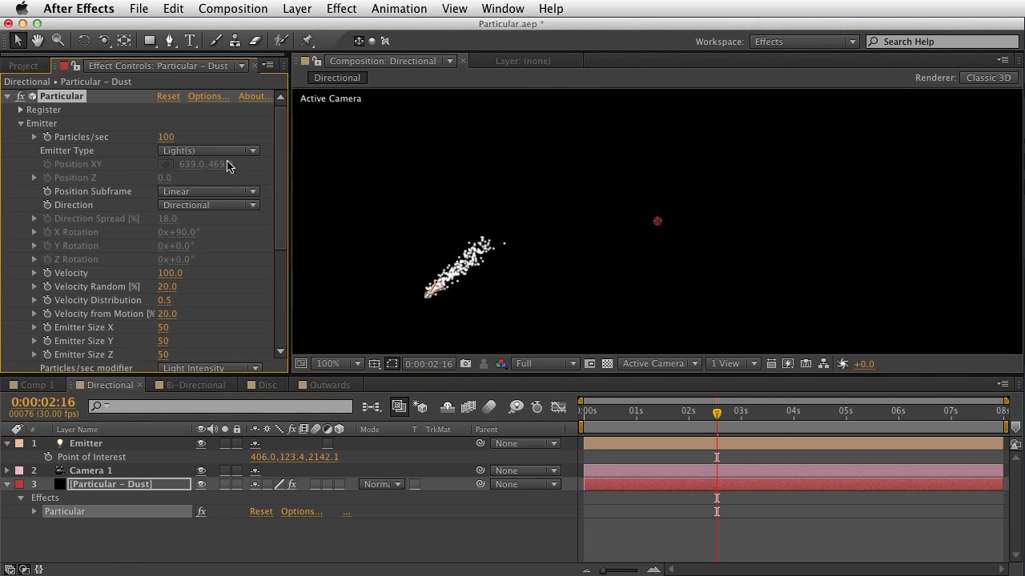
left_click(107, 445)
mouse_move(263, 498)
left_mouse_down()
mouse_move(304, 493)
mouse_move(254, 486)
left_mouse_up()
left_click(141, 444)
key("u")
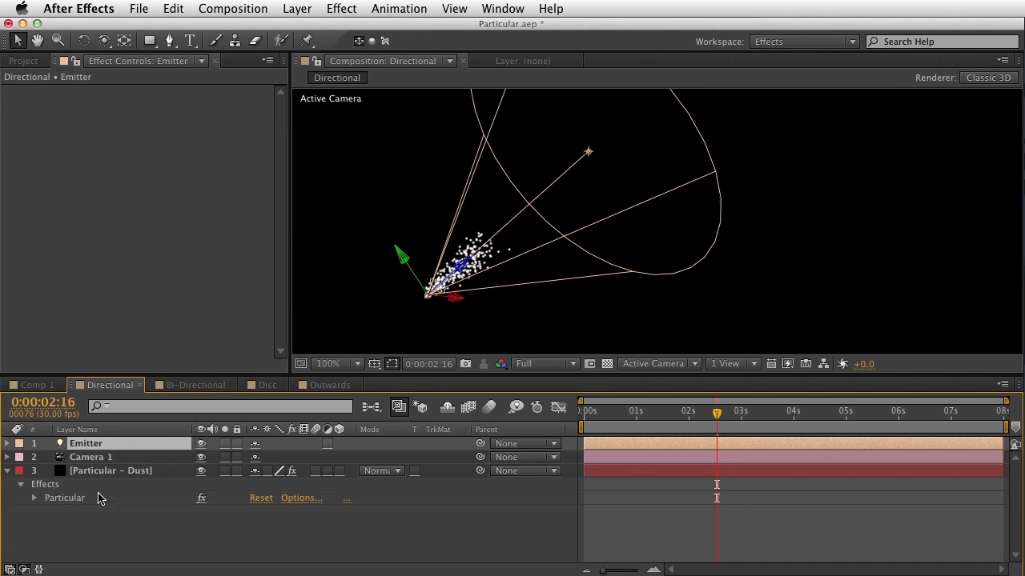
Step: Change Particular's Direction to Bi-Directional and move the Emitter light slightly up and to the right
left_click(98, 497)
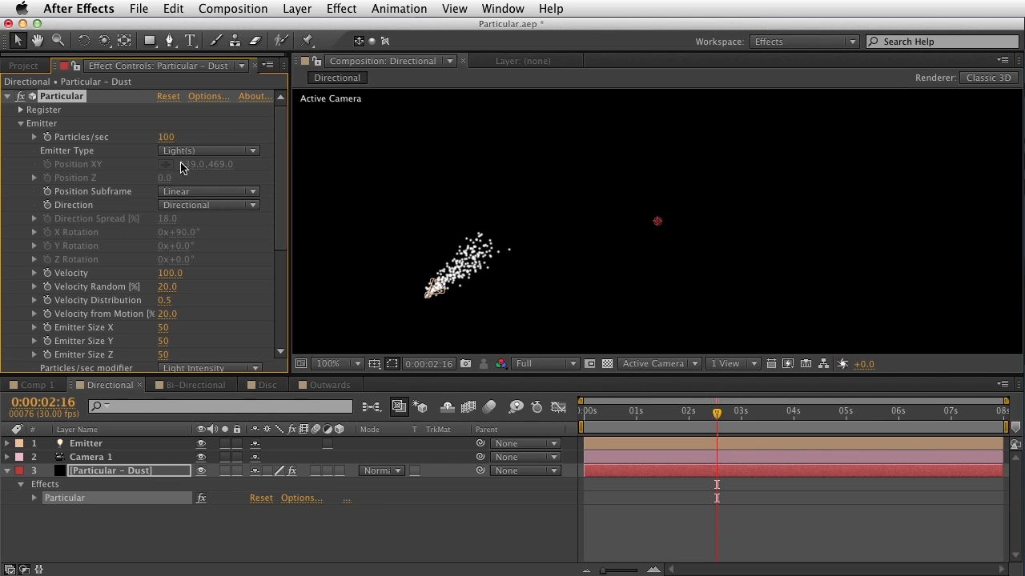
left_click(187, 206)
left_click(196, 253)
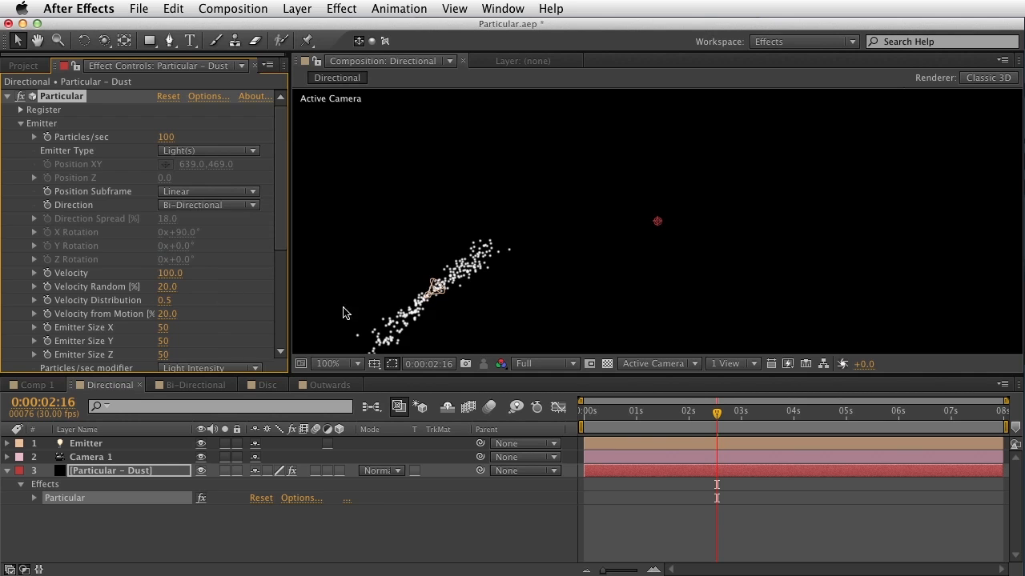
left_click_drag(430, 298, 452, 288)
Step: Change the Emitter light's type to Point and move the light around the frame to shift the particle source
double_click(85, 444)
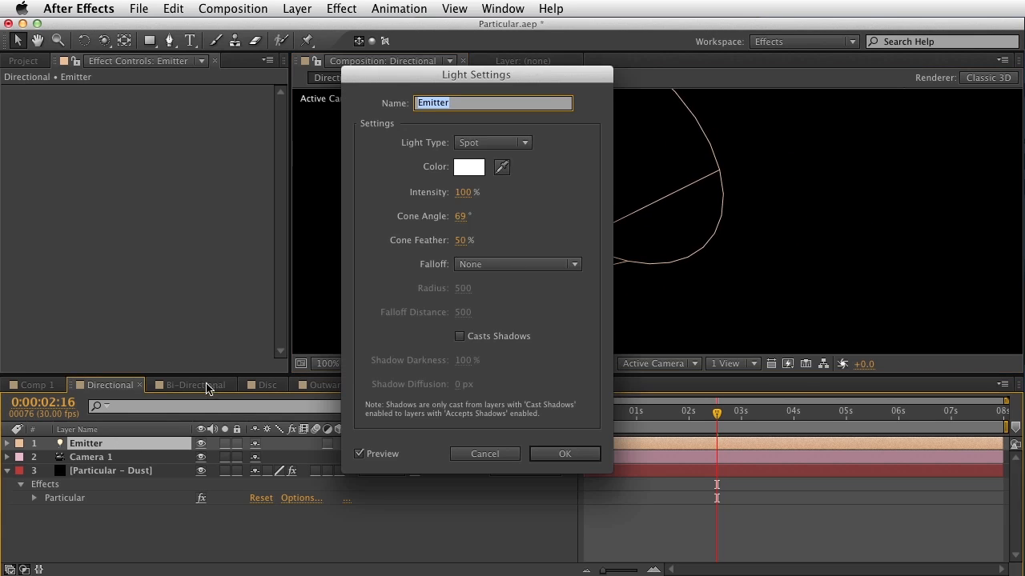
left_click(488, 142)
left_click(500, 188)
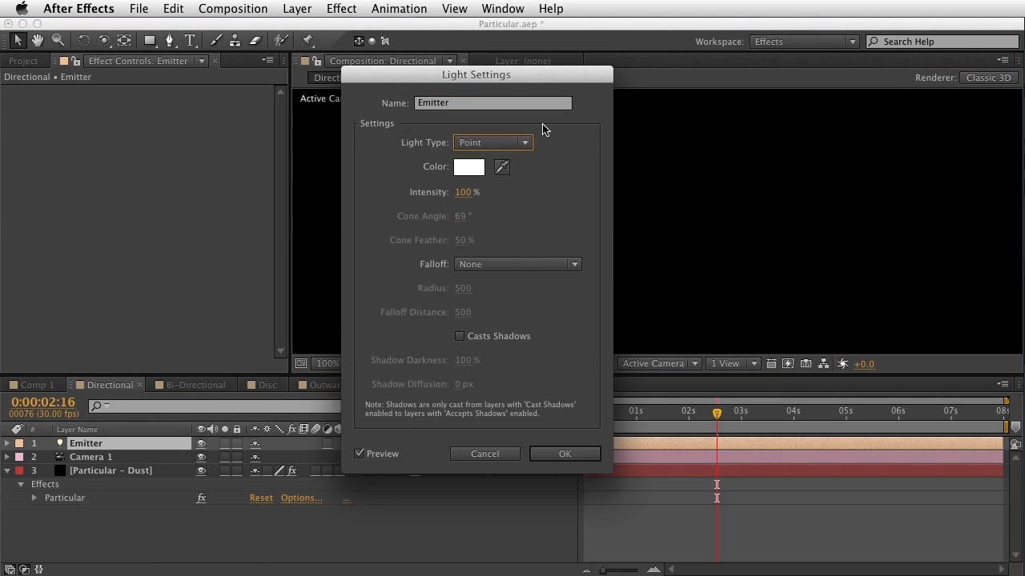
key("Return")
left_click_drag(453, 302, 519, 282)
left_click_drag(454, 292, 667, 218)
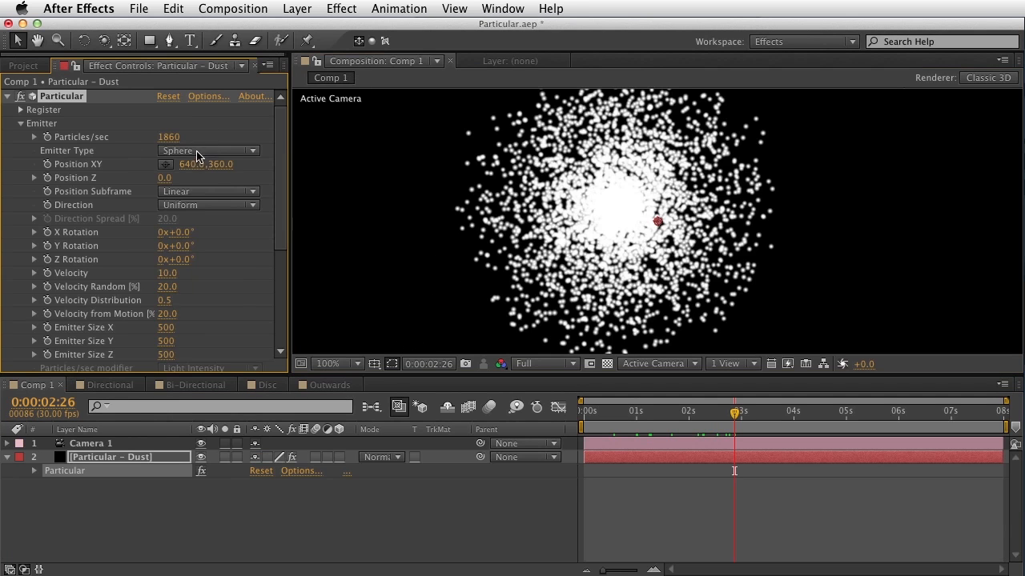
Step: Set the Emitter Type to Grid in Comp 1
left_click(200, 152)
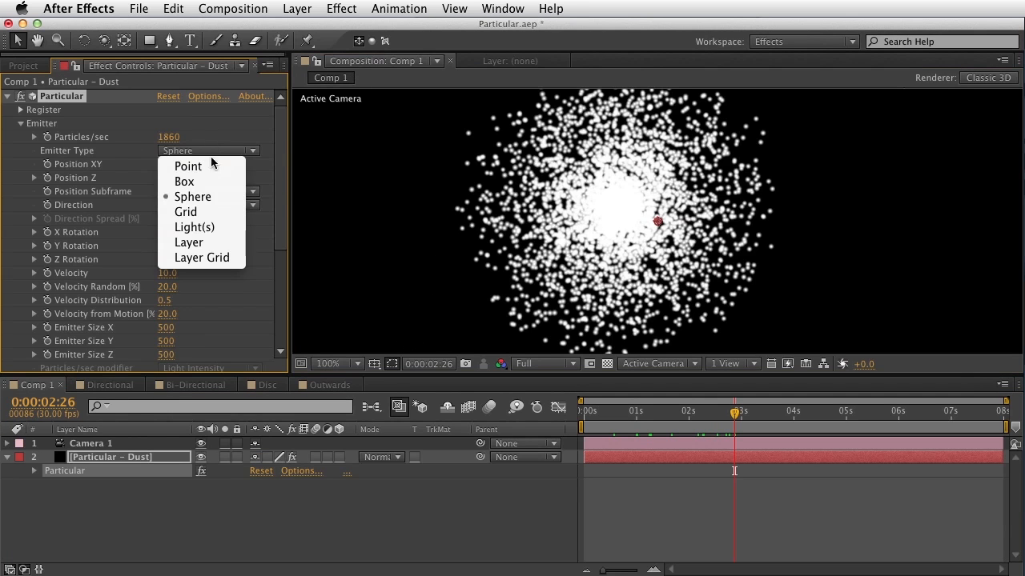
left_click(206, 211)
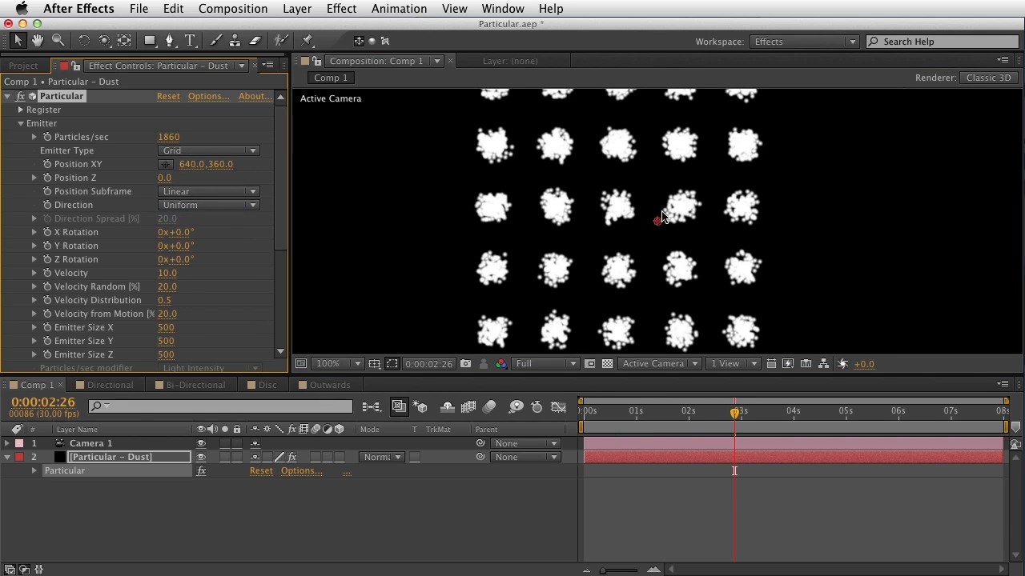
Step: Set Particles in X, Y and Z of the Grid Emitter to 3 and orbit the camera to preview the 3D grid
key("c")
left_click_drag(652, 217, 693, 201)
key("space")
mouse_move(128, 310)
left_mouse_down()
mouse_move(131, 293)
mouse_move(132, 311)
left_mouse_up()
scroll(264, 247, "down", 6)
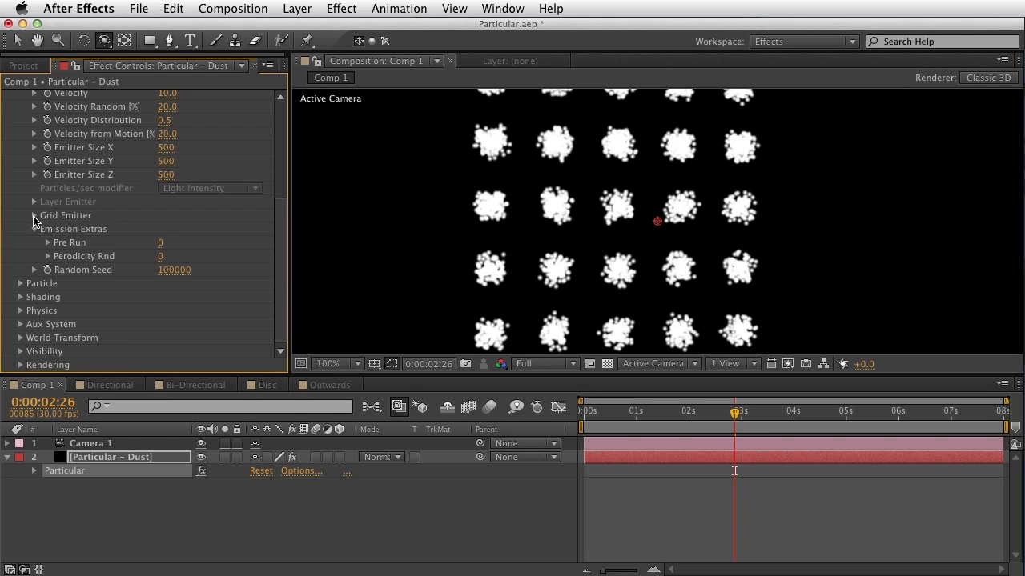
left_click(34, 217)
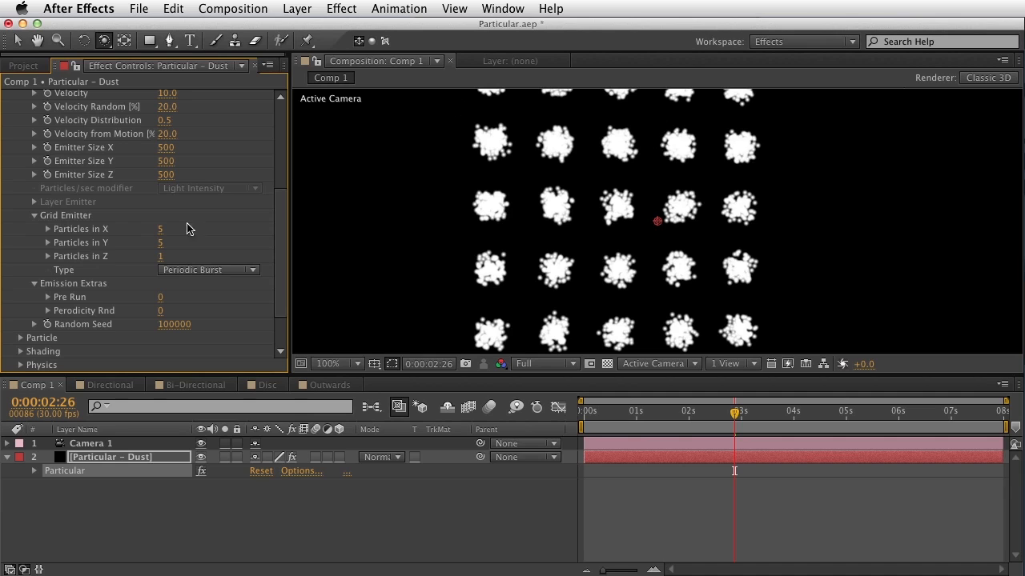
left_click(161, 257)
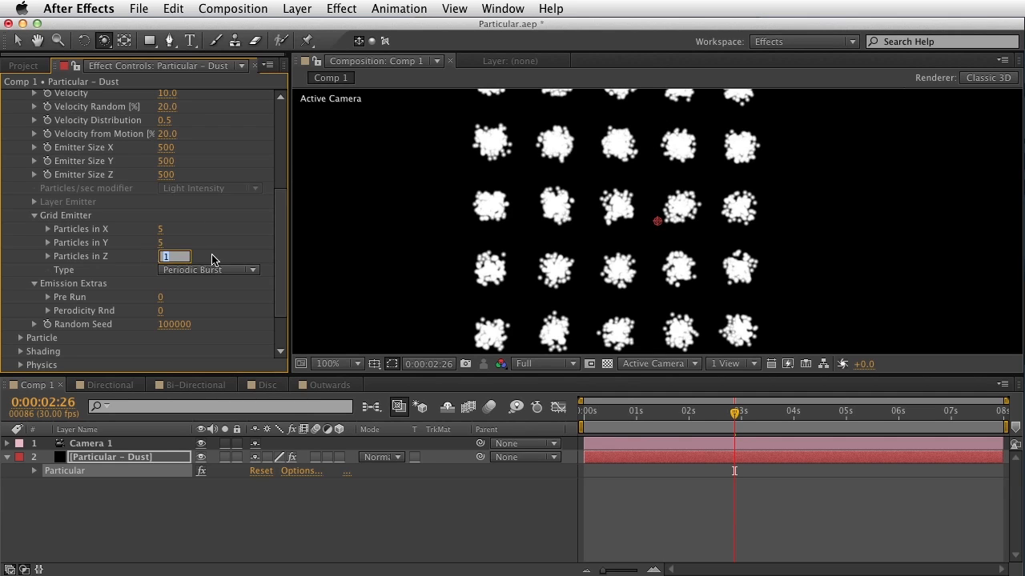
left_click(162, 230)
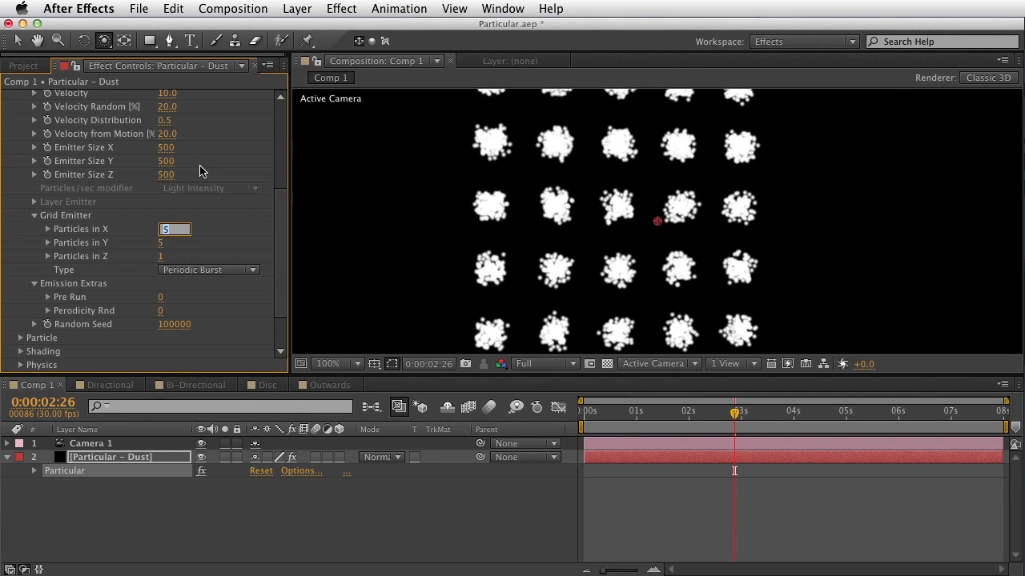
type("3")
key("Tab")
type("3")
key("Tab")
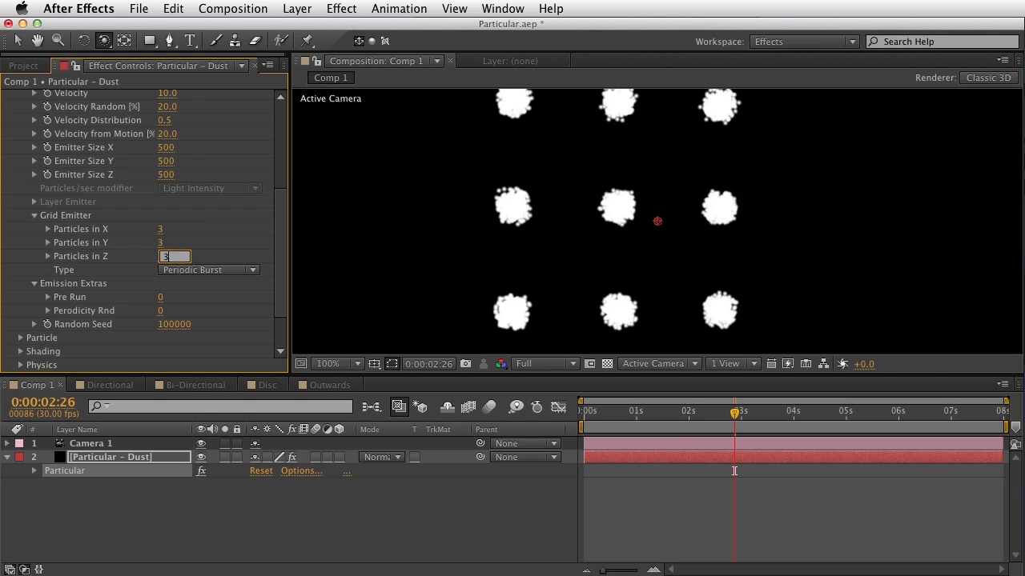
key("Return")
left_click_drag(672, 197, 584, 262)
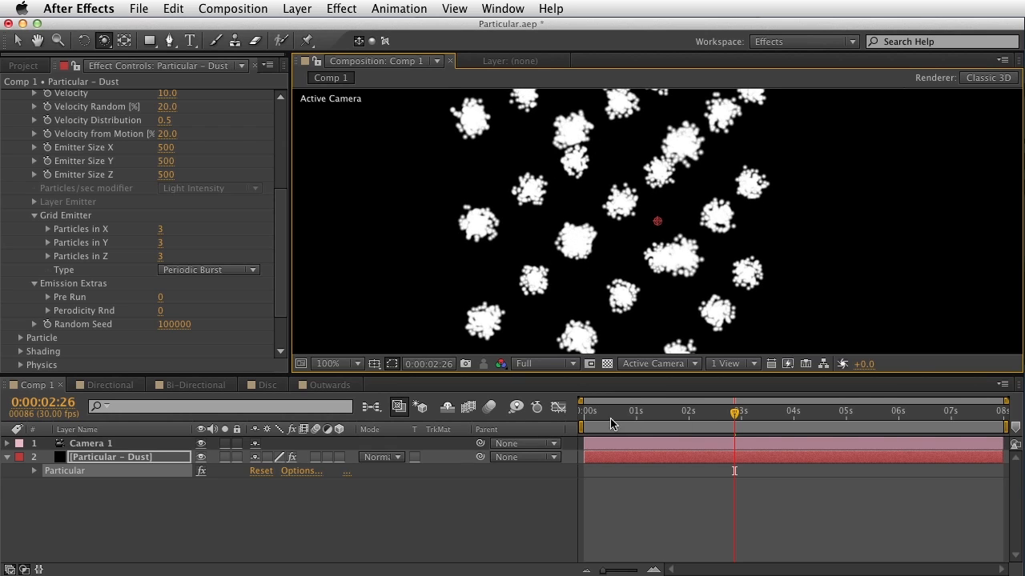
left_click_drag(610, 423, 727, 423)
Step: Change the Emitter Type to Box and enlarge Emitter Size X to 1390, Y to 1030 and Z to 5430
scroll(144, 240, "up", 5)
left_click(210, 150)
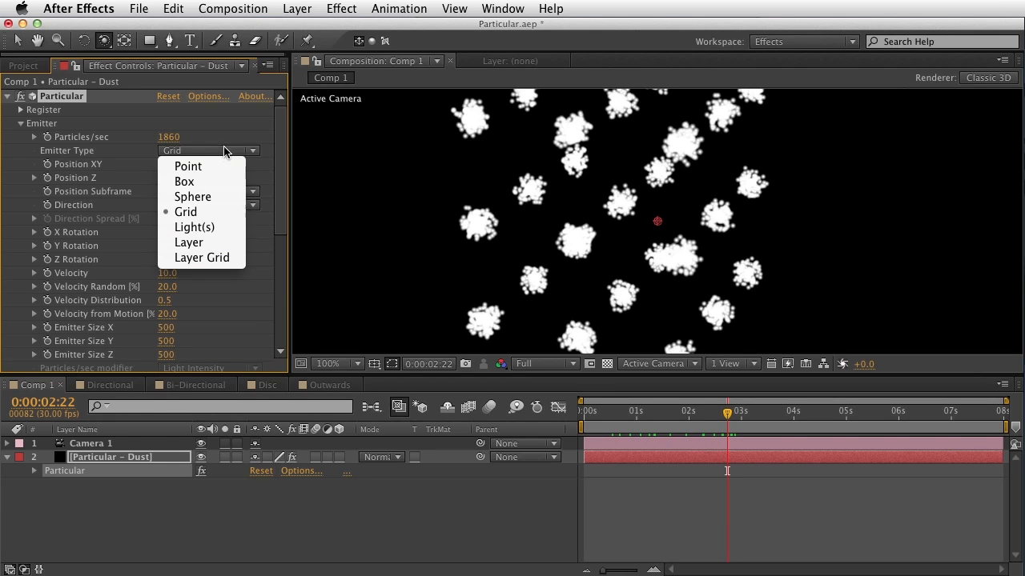
left_click(201, 187)
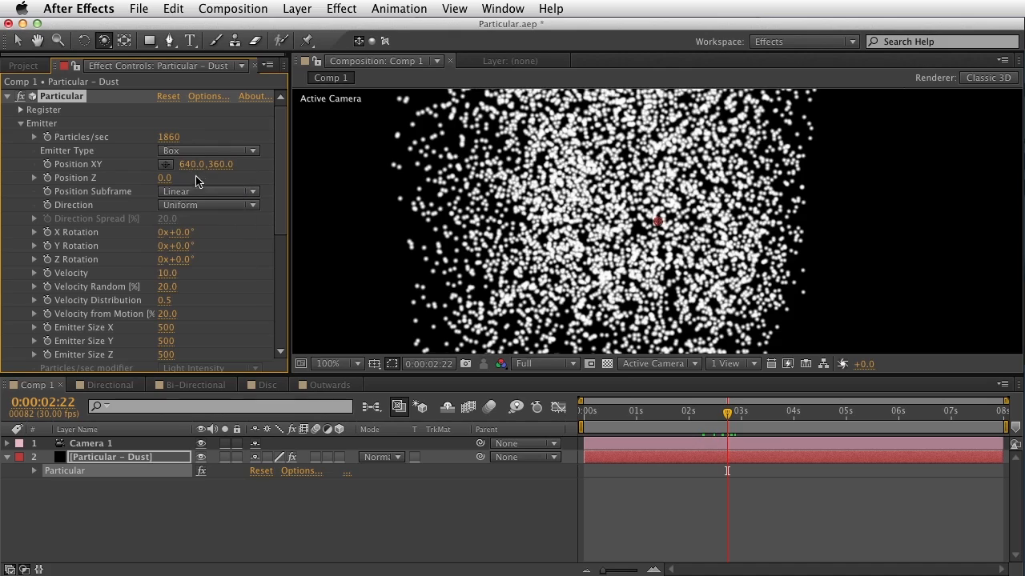
left_click_drag(167, 327, 241, 326)
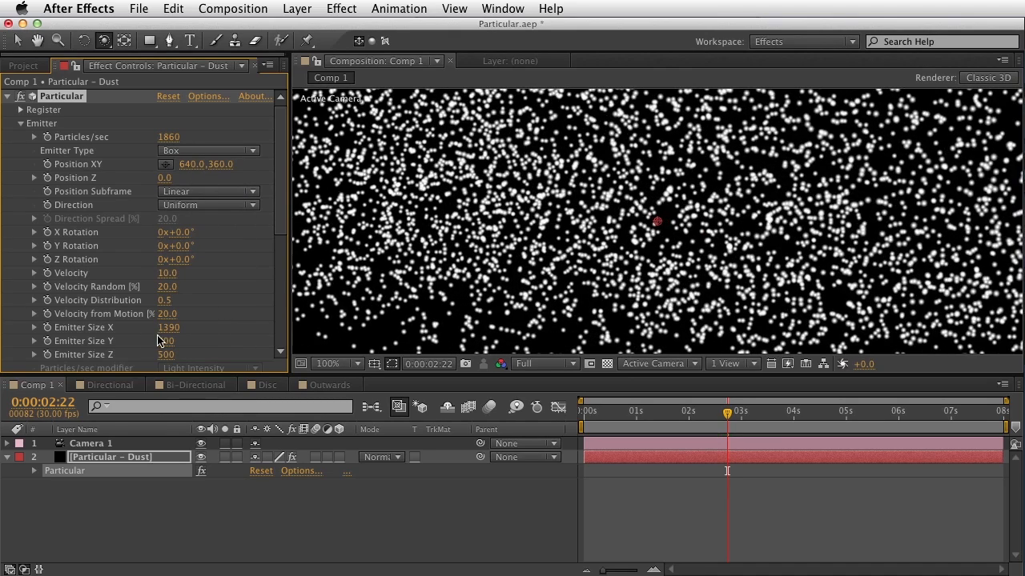
left_click_drag(182, 341, 225, 341)
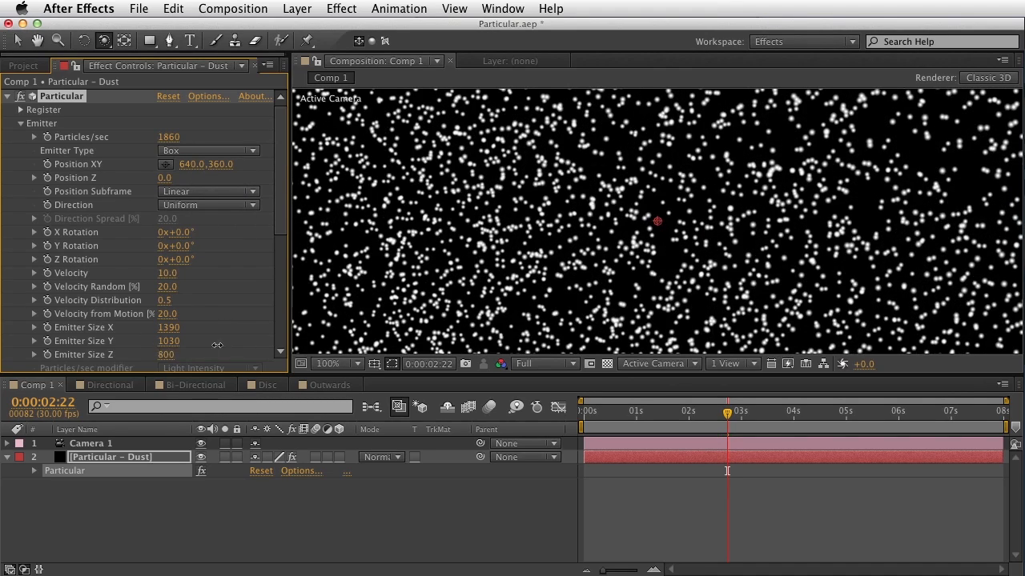
left_click_drag(166, 355, 272, 355)
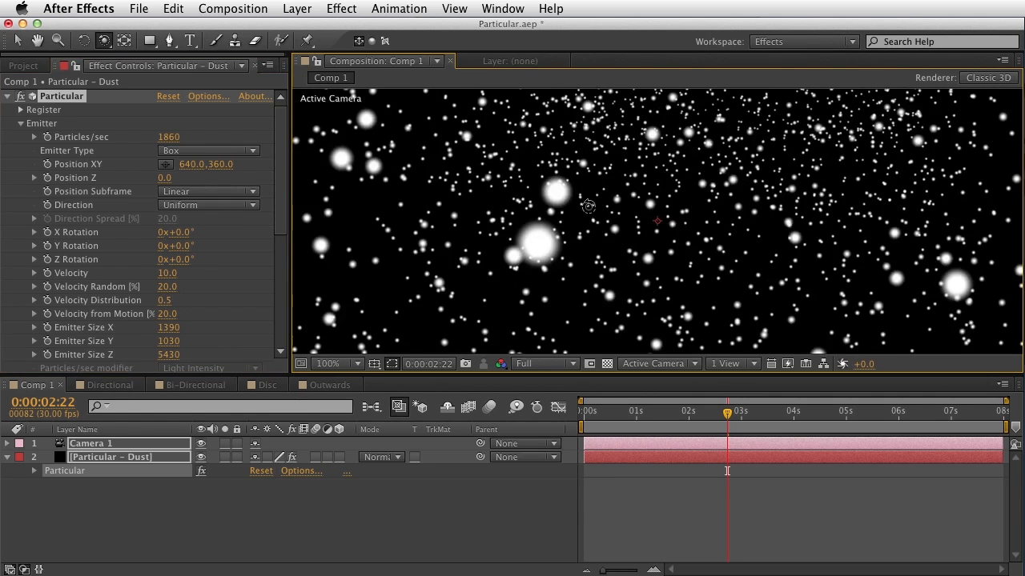
Step: Orbit the camera around the enlarged particle field and preview the particle motion over the first three seconds
left_click_drag(588, 207, 427, 223)
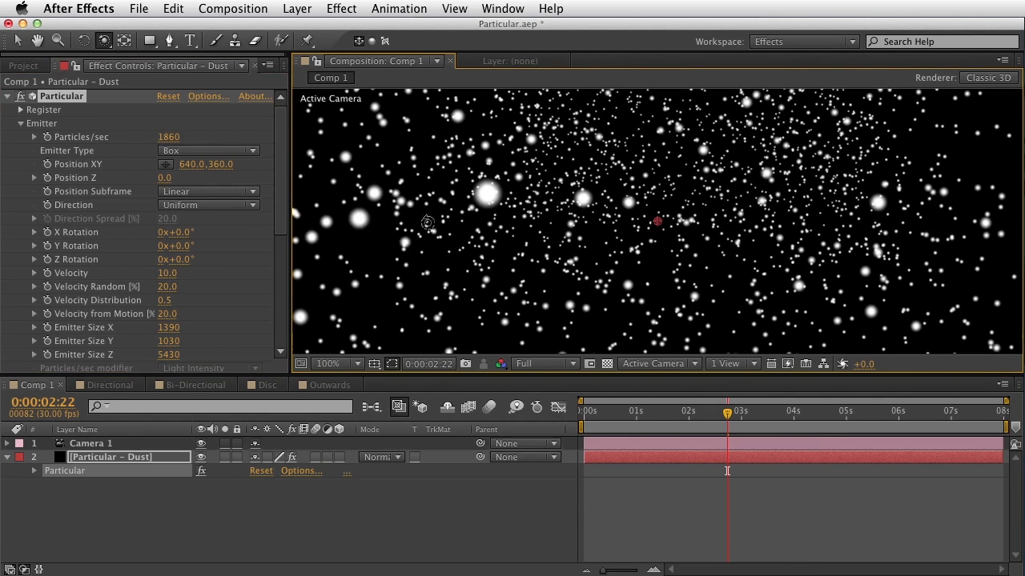
left_click(21, 123)
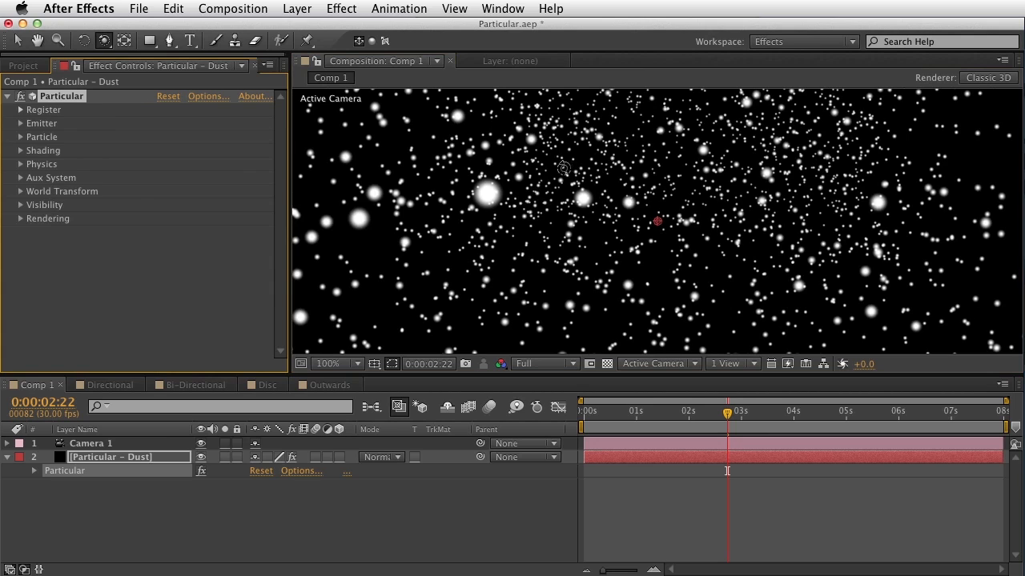
left_click_drag(564, 168, 587, 168)
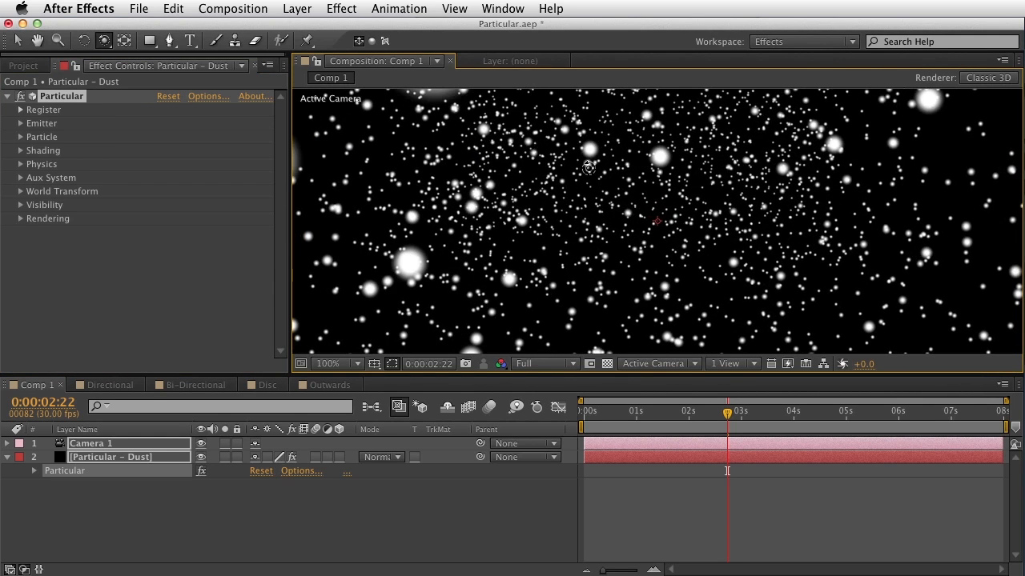
key("space")
left_click_drag(594, 208, 606, 207)
left_click_drag(606, 425, 736, 425)
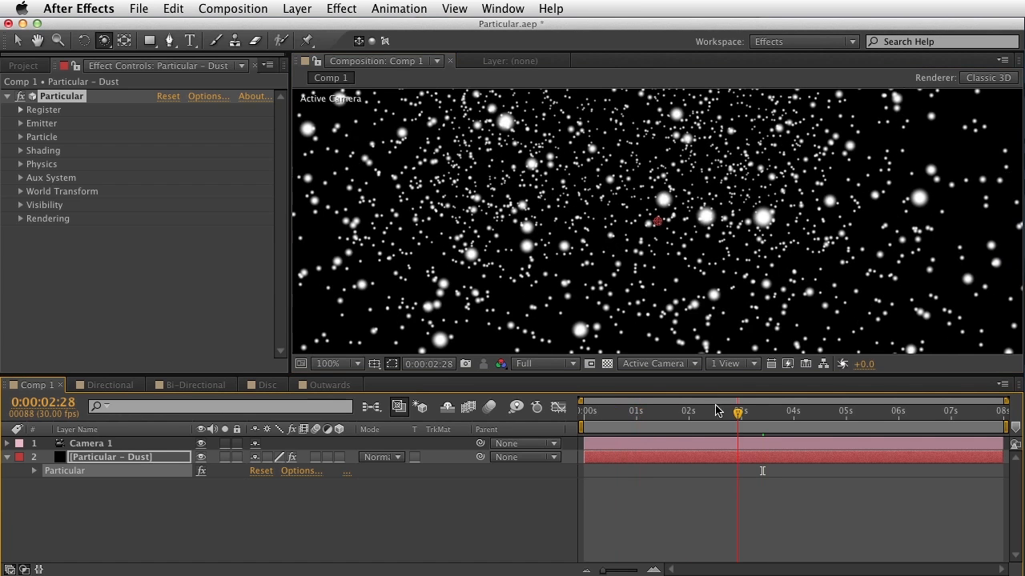
Step: Lower the emitter's Particles/sec for sparser dust and preview the motion over the first three seconds
left_click(18, 124)
scroll(175, 164, "down", 1)
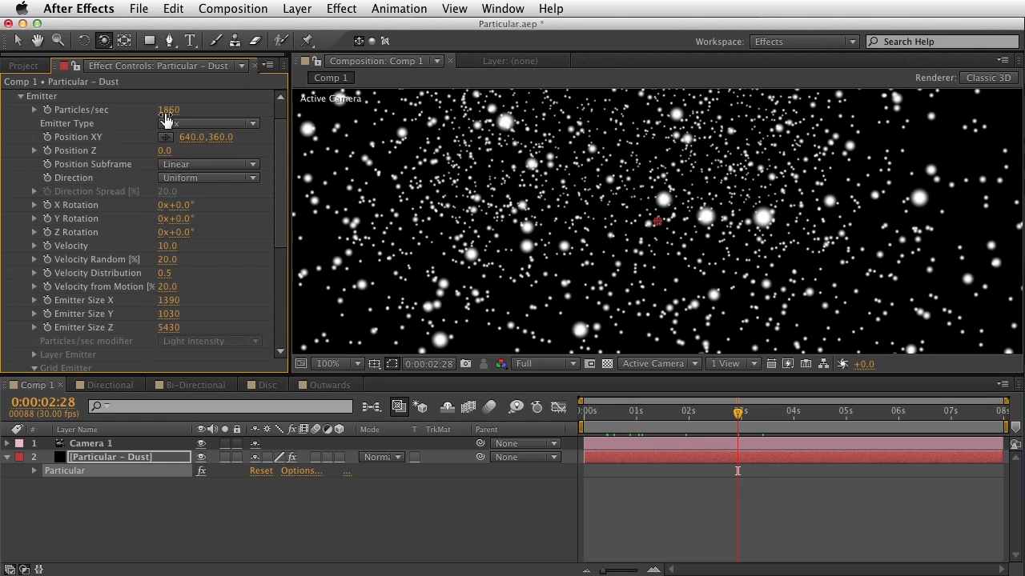
left_click(169, 111)
key("Return")
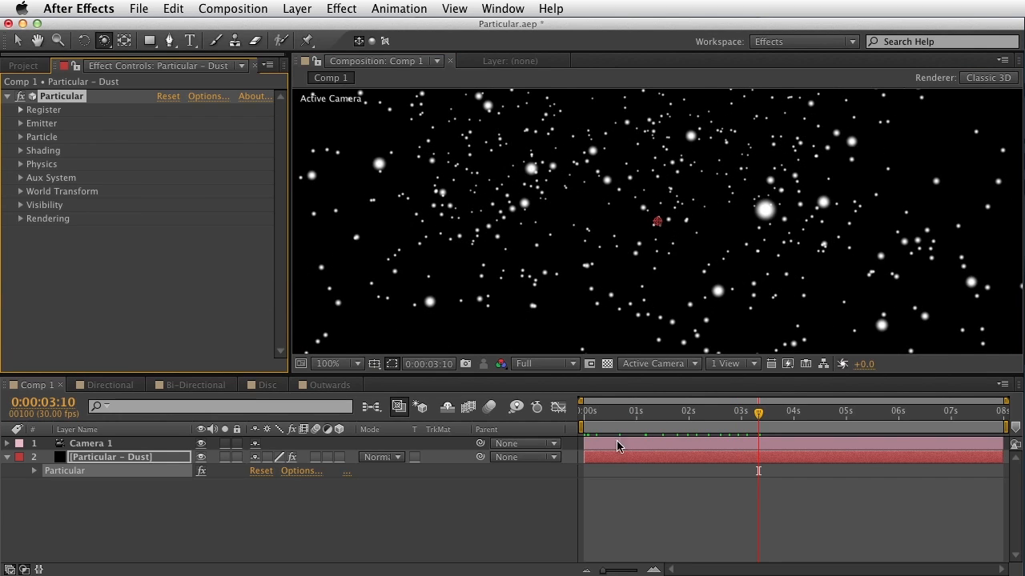
left_click_drag(601, 425, 750, 411)
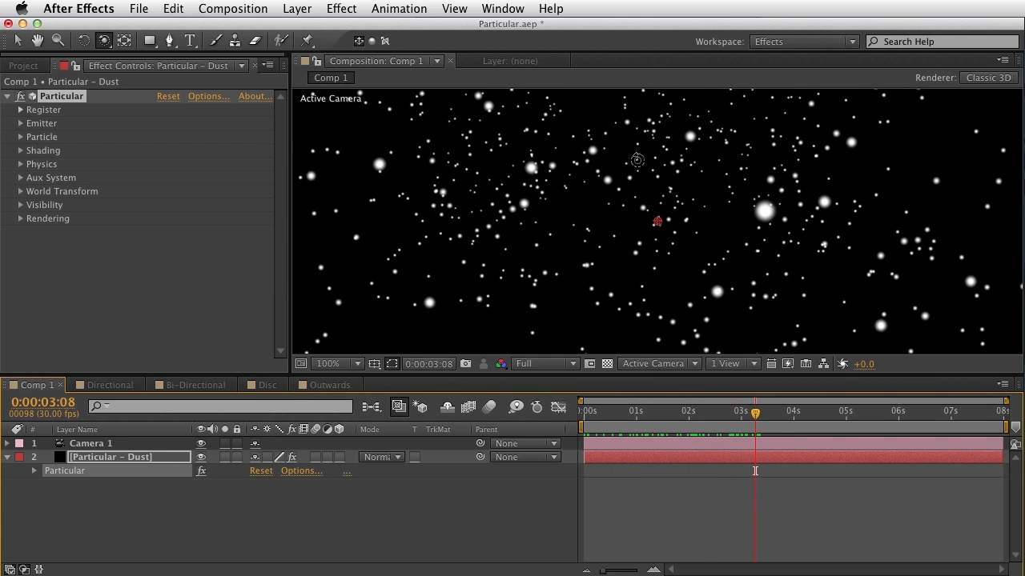
left_click_drag(650, 416, 736, 470)
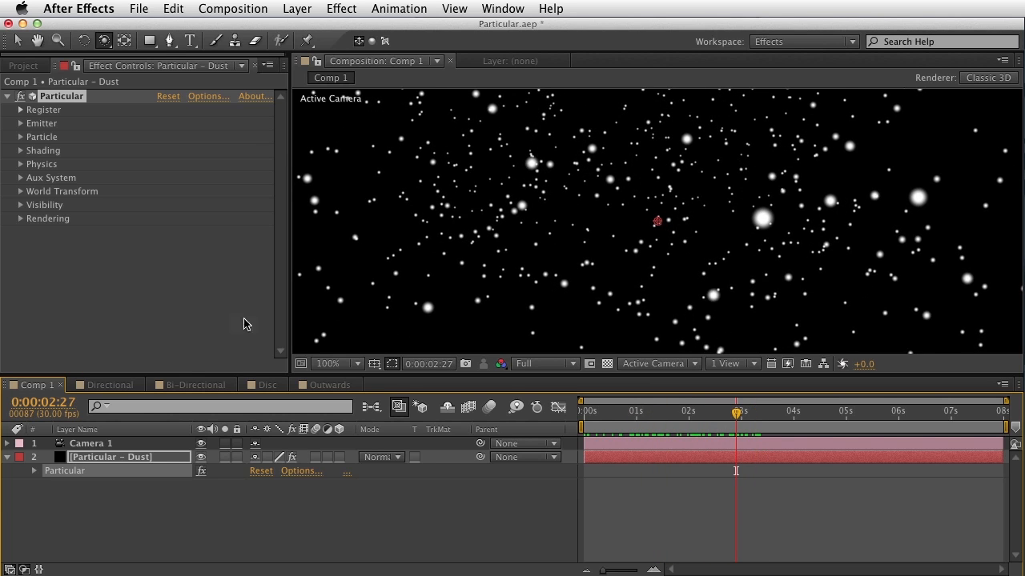
Step: Review Particular's Particle settings and set the particle Size to 2
left_click(17, 142)
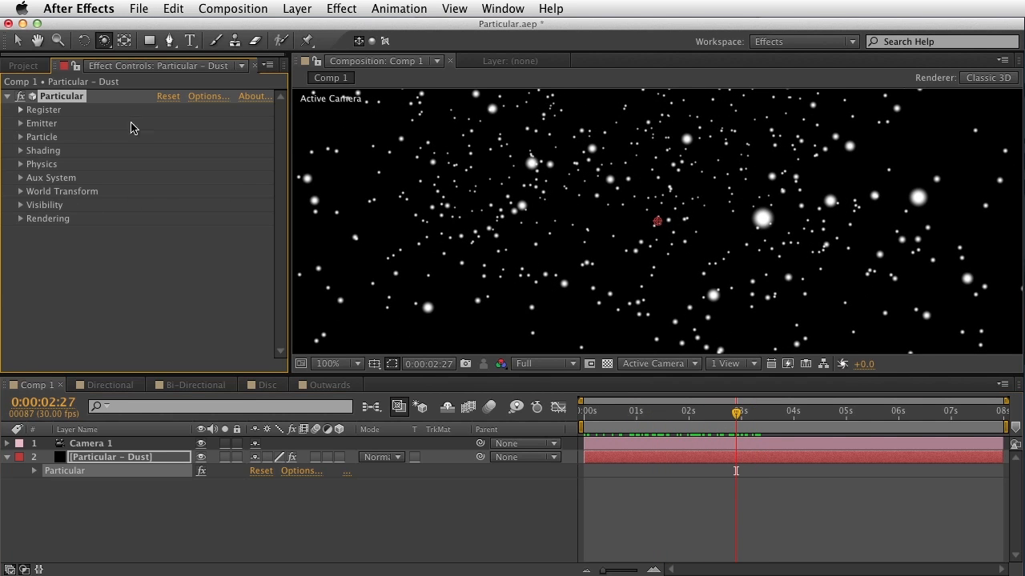
left_click(20, 137)
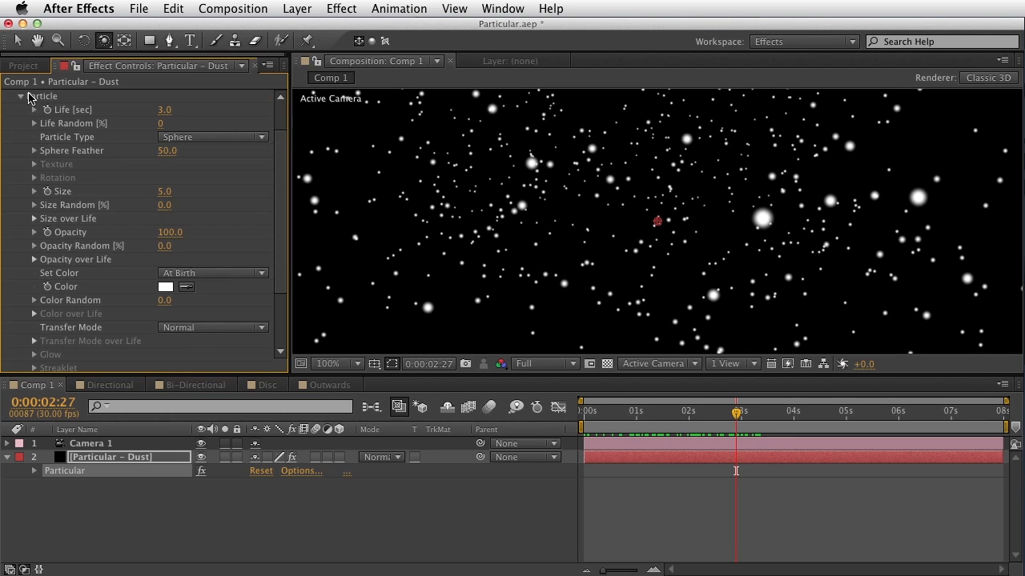
scroll(72, 160, "up", 2)
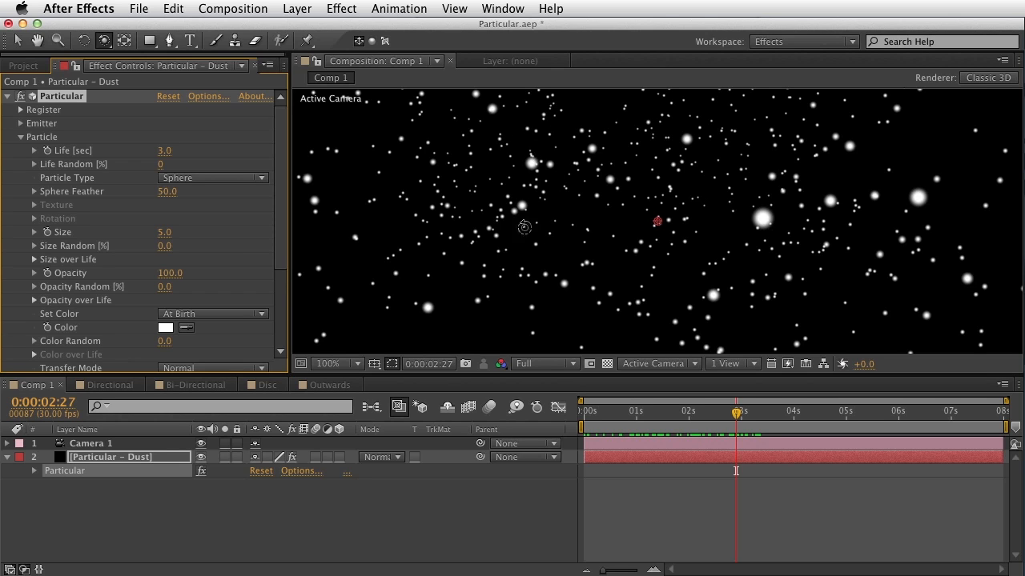
scroll(279, 176, "down", 3)
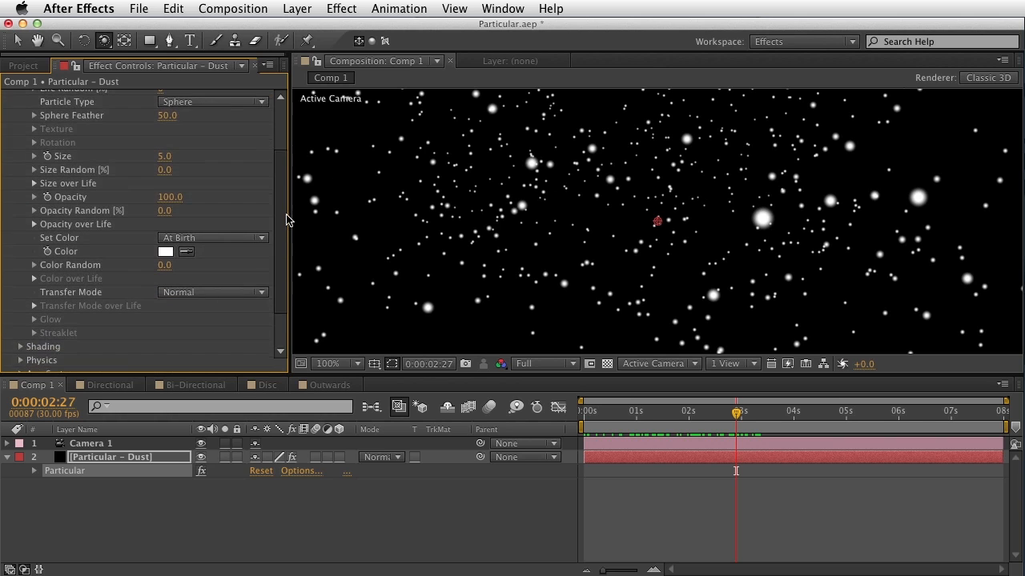
scroll(286, 217, "up", 2)
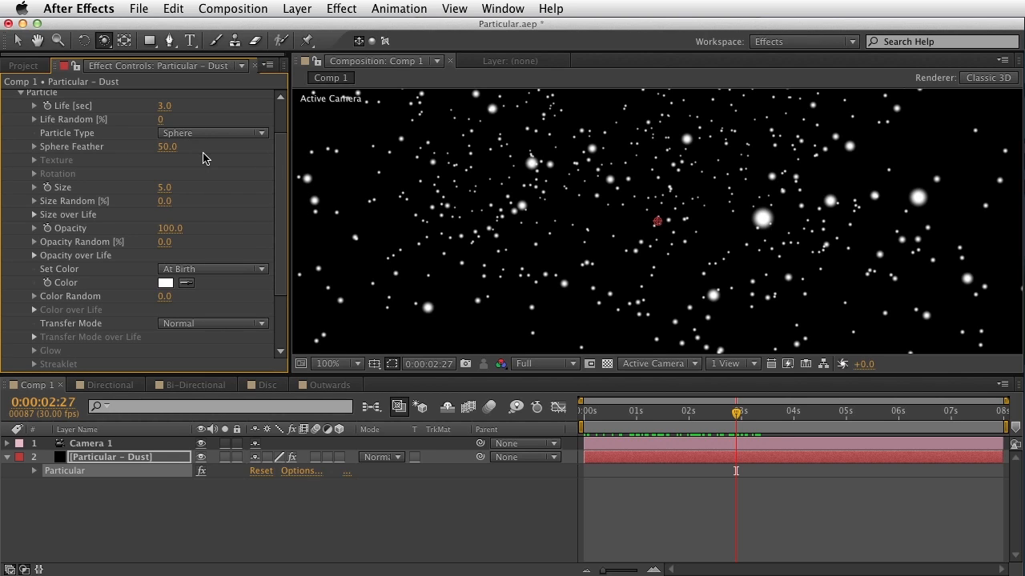
left_click(166, 189)
type("2")
key("Return")
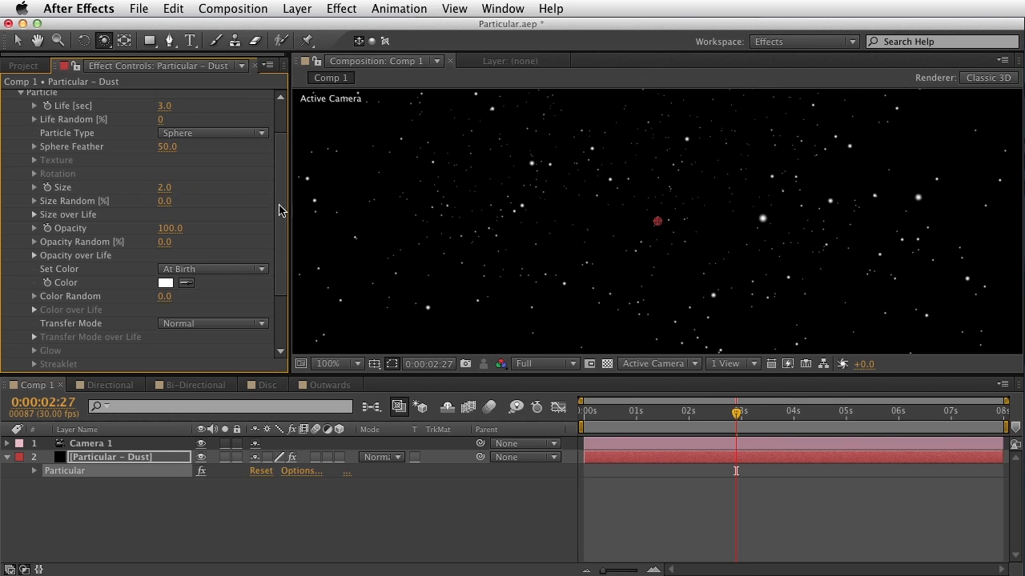
Step: Vary the particles with Size Random 56%, Opacity Random 53%, Life Random 55% and Color Random 9, and preview the motion
left_click_drag(177, 201, 199, 195)
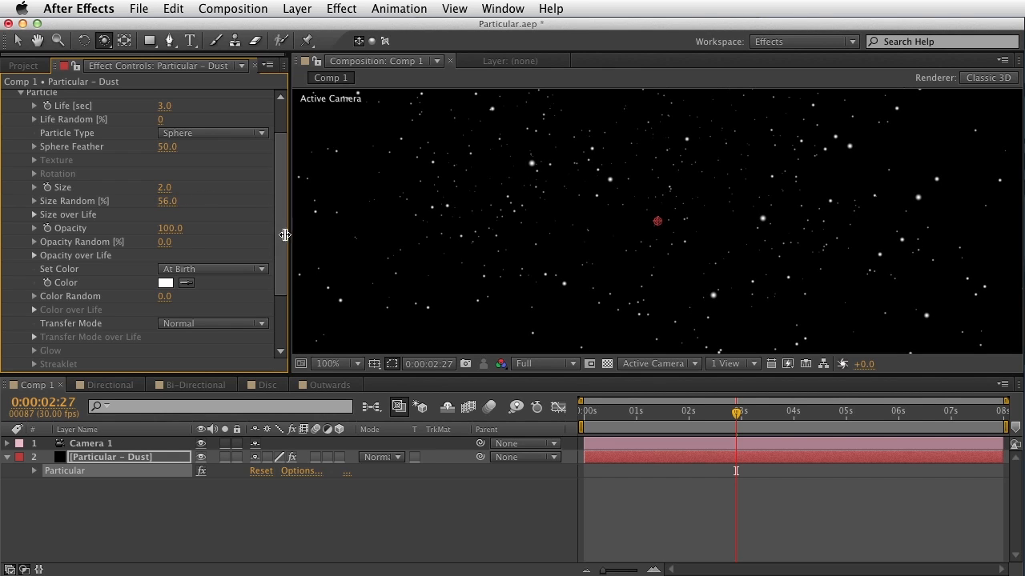
left_click_drag(166, 246, 186, 241)
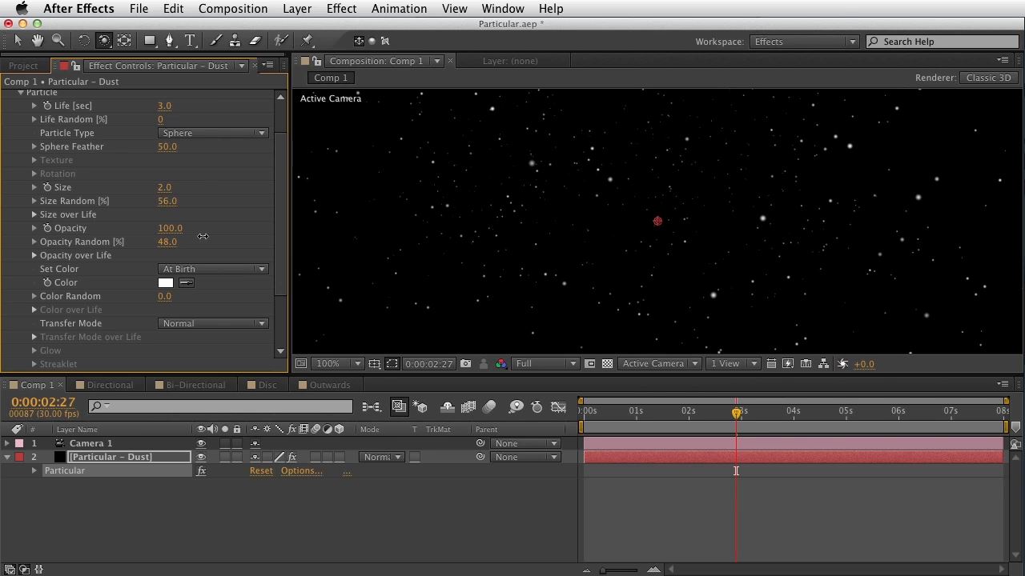
scroll(106, 119, "up", 2)
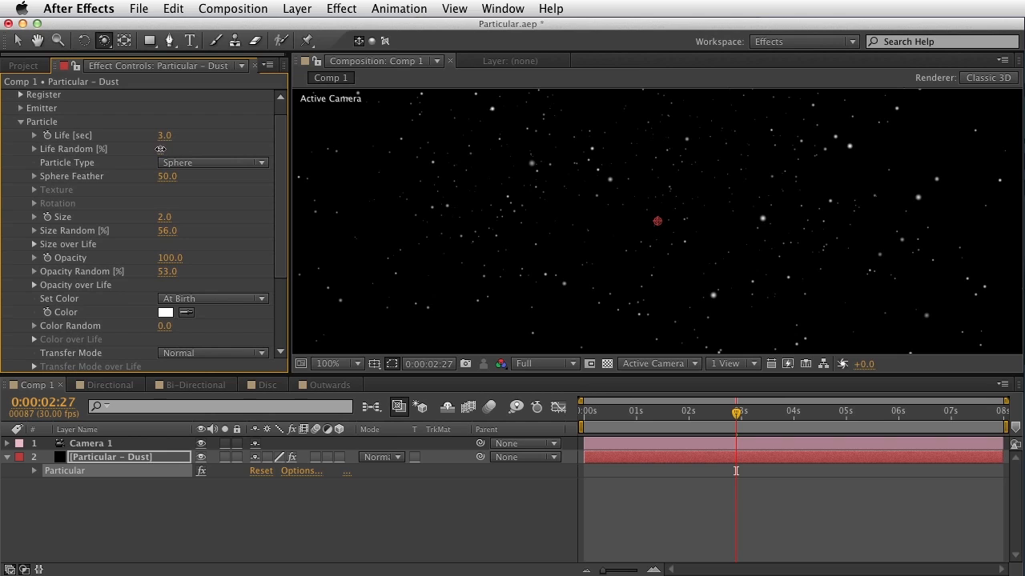
scroll(169, 207, "down", 7)
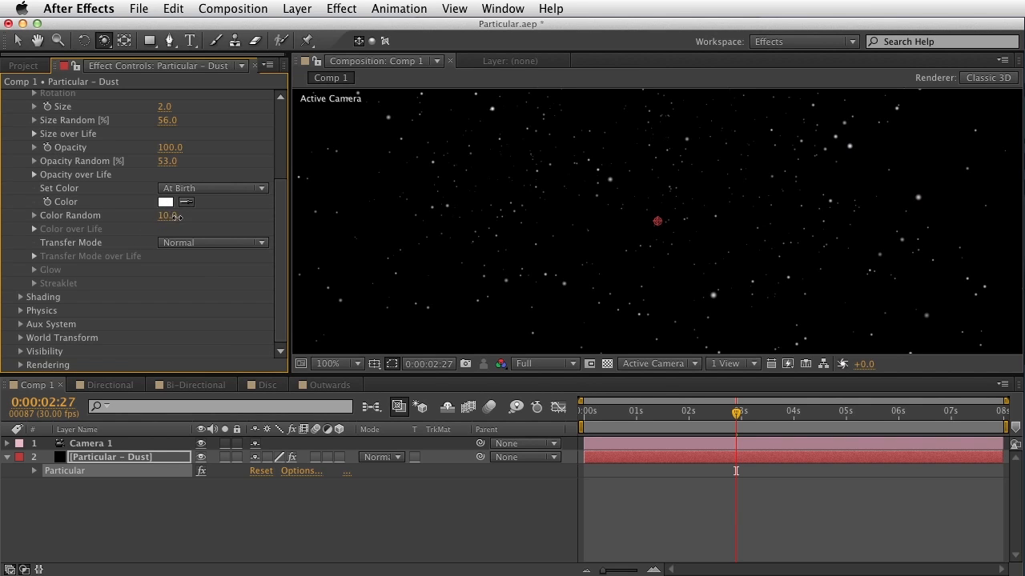
left_click_drag(214, 214, 135, 206)
left_click_drag(618, 412, 753, 429)
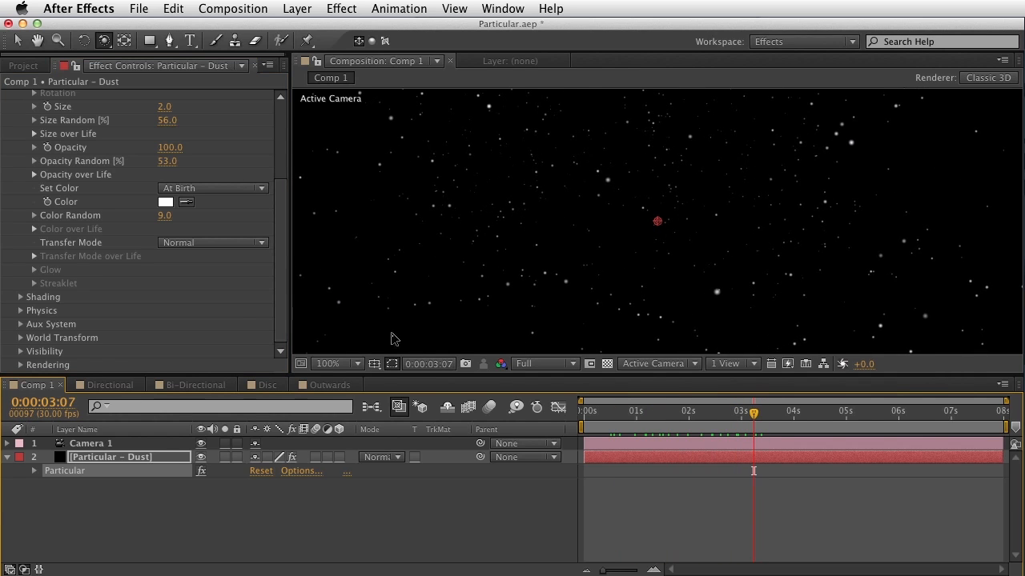
Step: Show the Size over Life and Opacity over Life graphs enlarged and shape the size curve to ramp up from birth and taper off at death
left_click(34, 133)
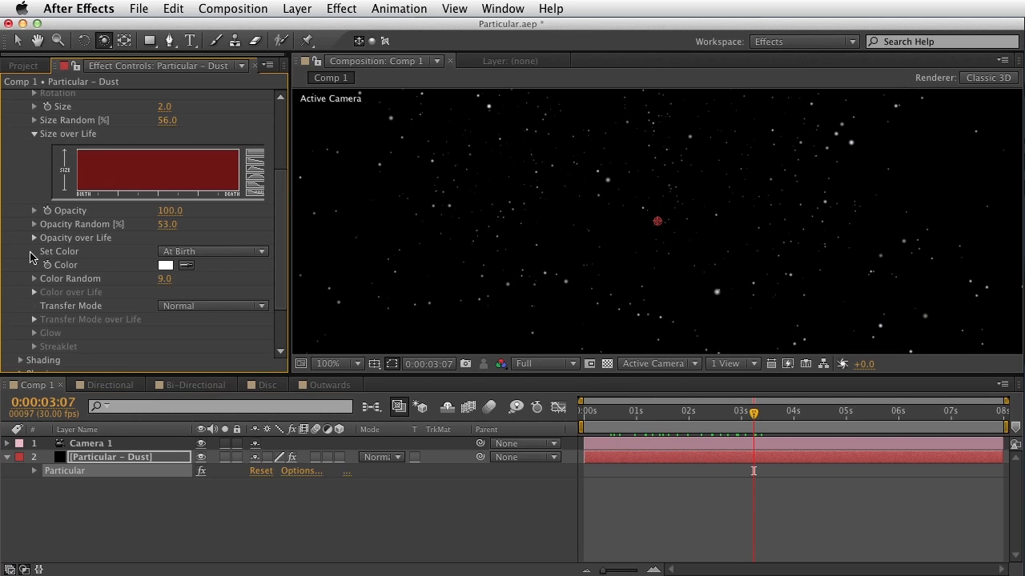
left_click(35, 238)
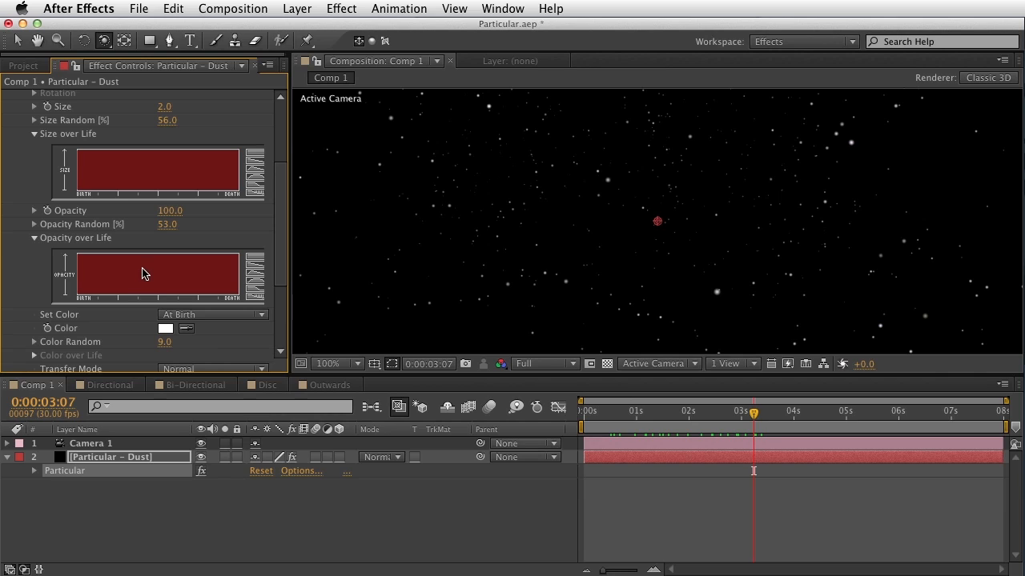
key("grave")
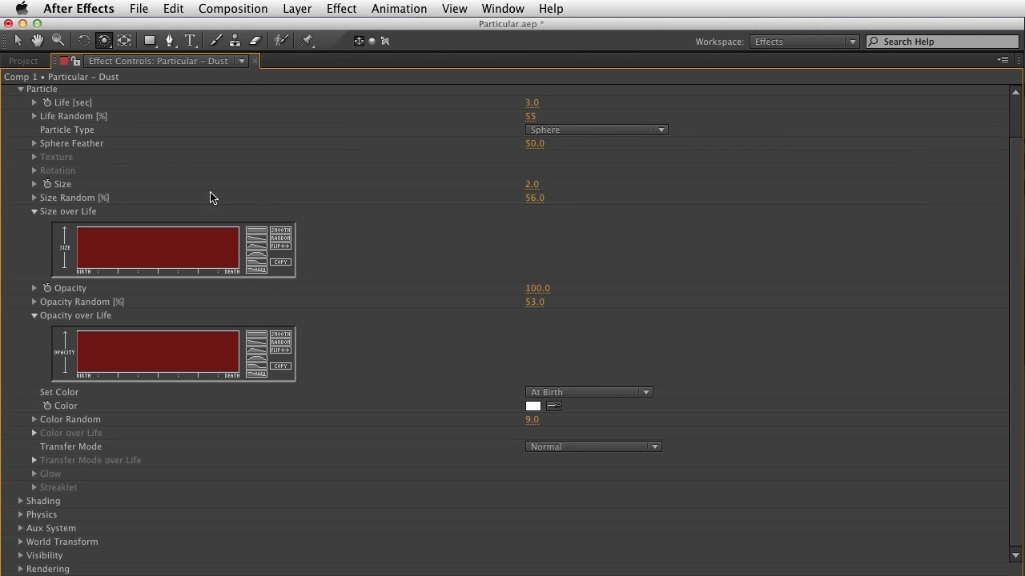
mouse_move(79, 268)
left_mouse_down()
mouse_move(136, 208)
mouse_move(50, 301)
mouse_move(140, 219)
mouse_move(183, 220)
mouse_move(240, 269)
left_mouse_up()
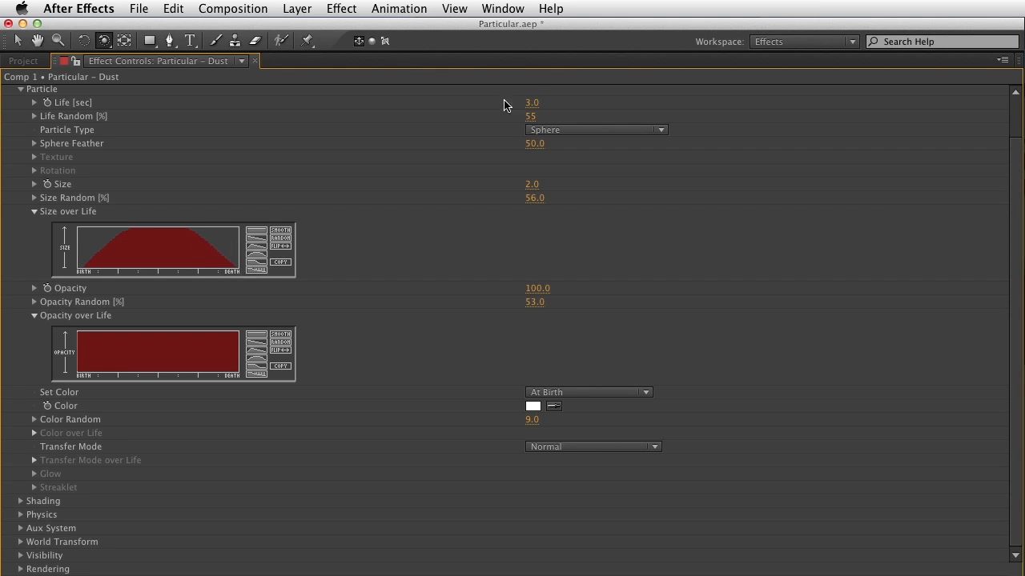
Step: Set the particle Life to 4 seconds and reshape the Size over Life curve with a wider plateau and steeper ends
left_click(530, 102)
key("Return")
left_click(260, 253)
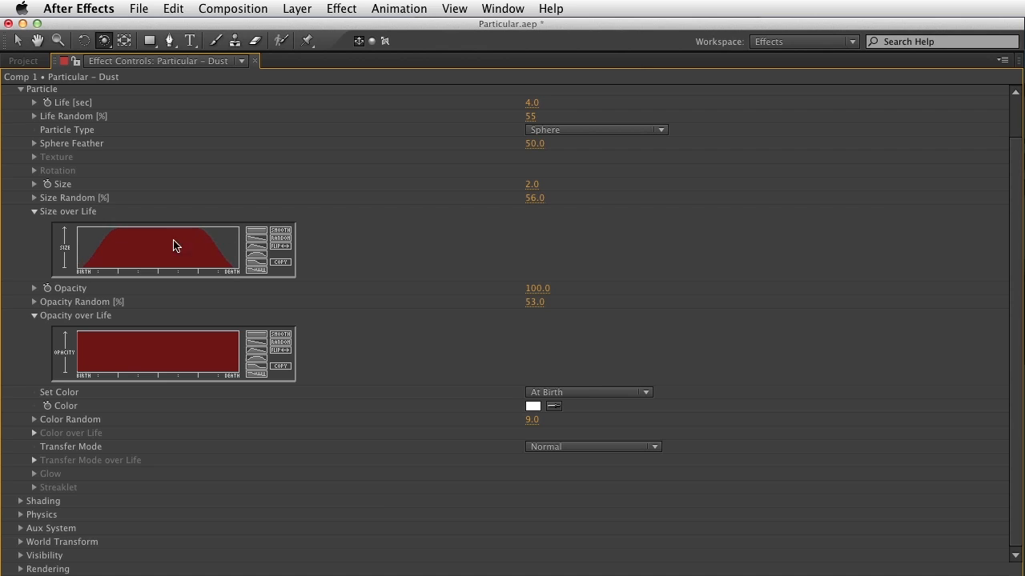
Step: Try preset, random and smoothed shapes on the Size over Life graph and paste the resulting curve into Opacity over Life
left_click(259, 243)
left_click(255, 250)
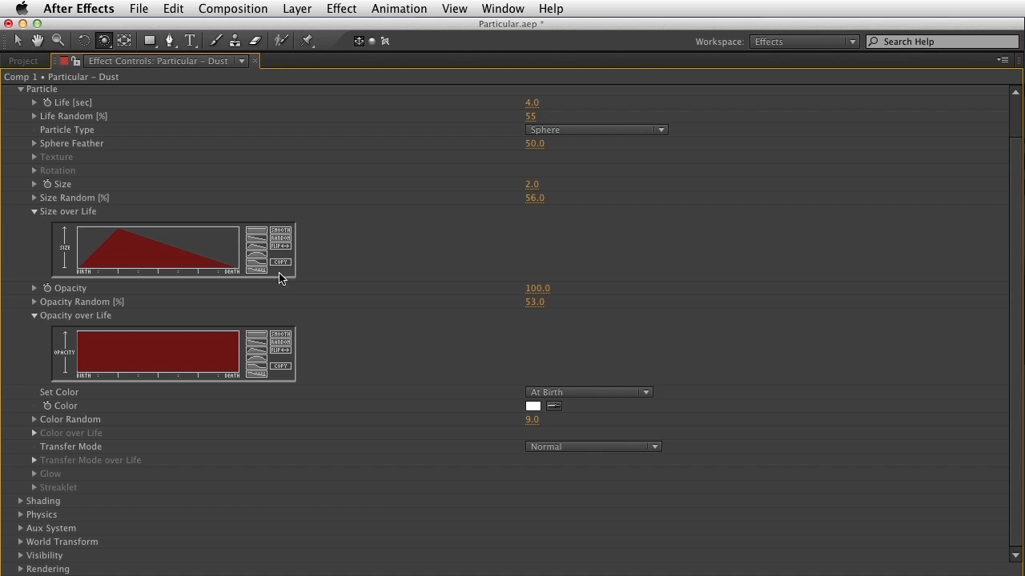
left_click(283, 238)
left_click(283, 230)
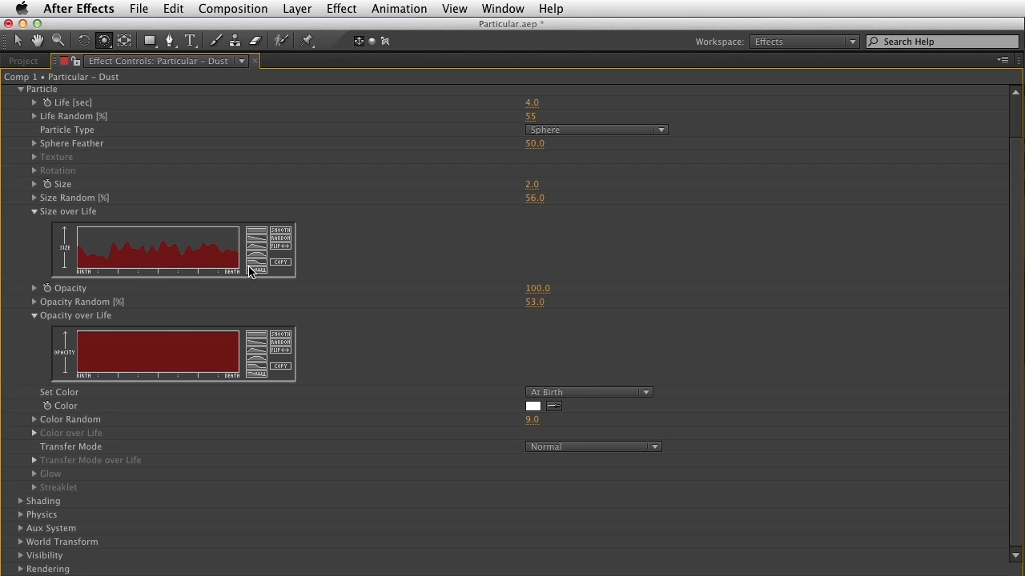
left_click(279, 262)
left_click(279, 374)
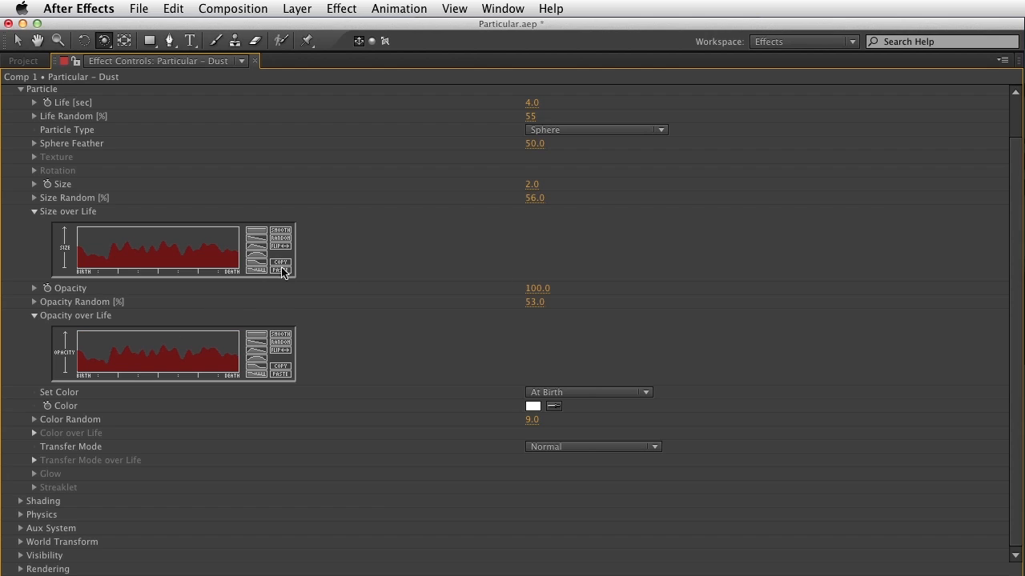
Step: Make Size over Life constant at full size, fade Opacity over Life in at birth and out at death, and preview the motion
left_click(256, 230)
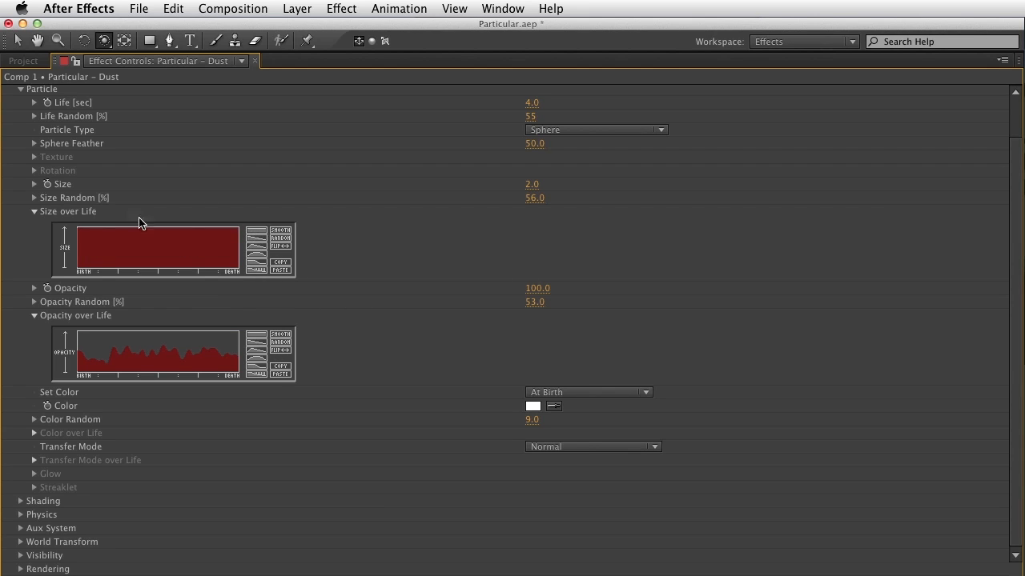
left_click(257, 366)
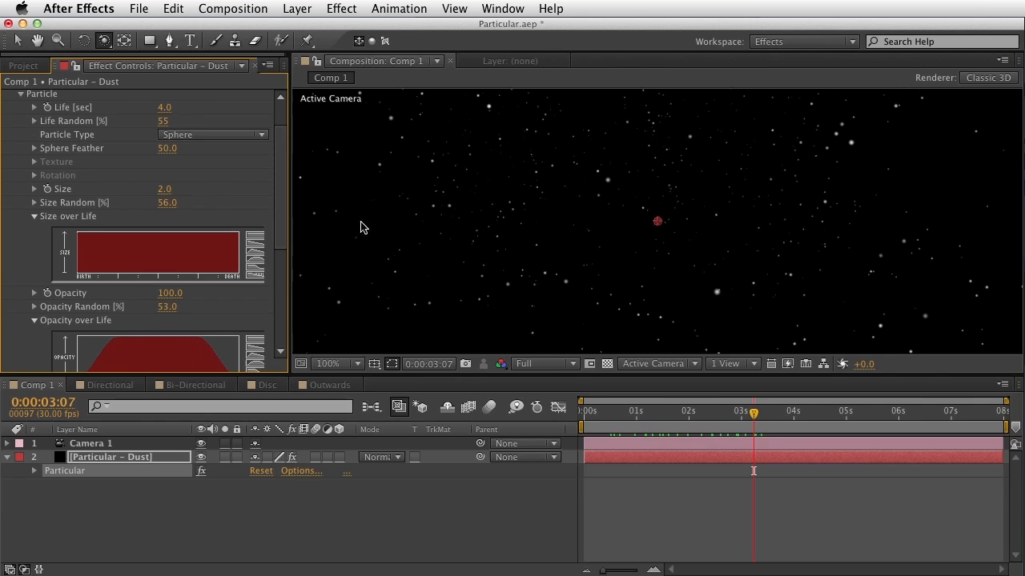
key("grave")
left_click_drag(664, 412, 794, 448)
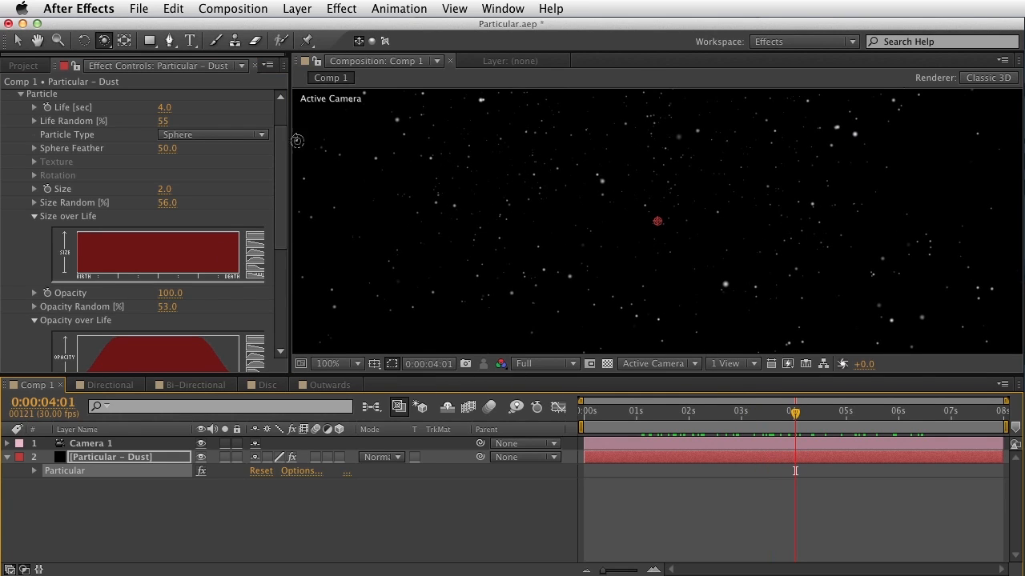
scroll(285, 128, "up", 3)
left_click(21, 137)
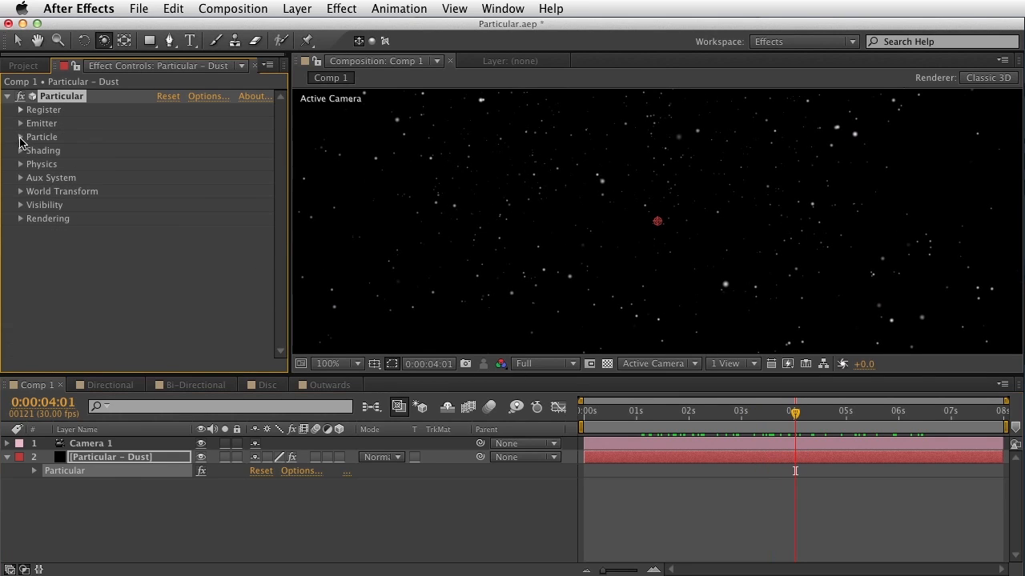
Step: Turn on Camera 1's Depth of Field with an Aperture of 40.7 pixels and a Blur Level of 278%
left_click(89, 445)
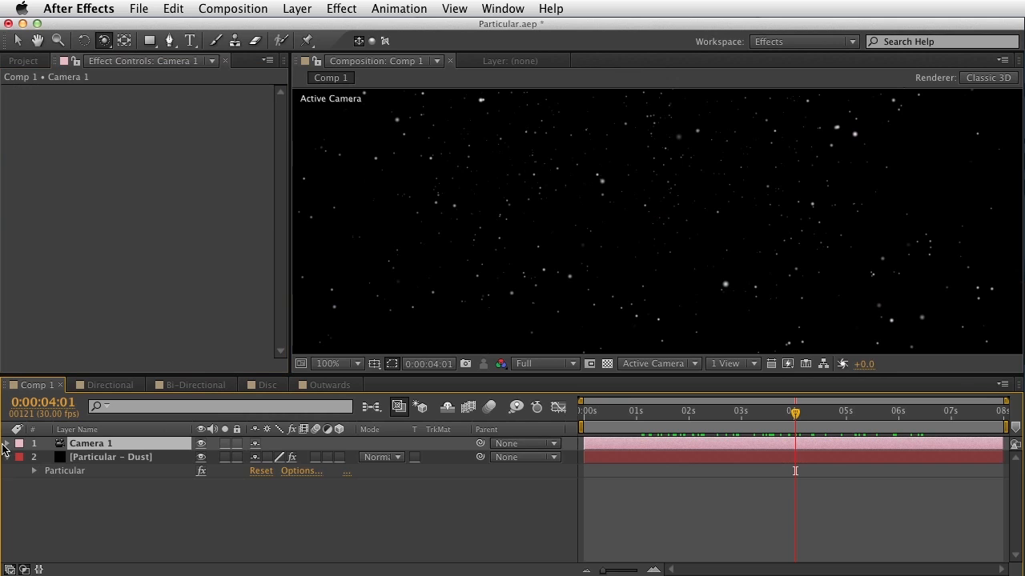
left_click(7, 444)
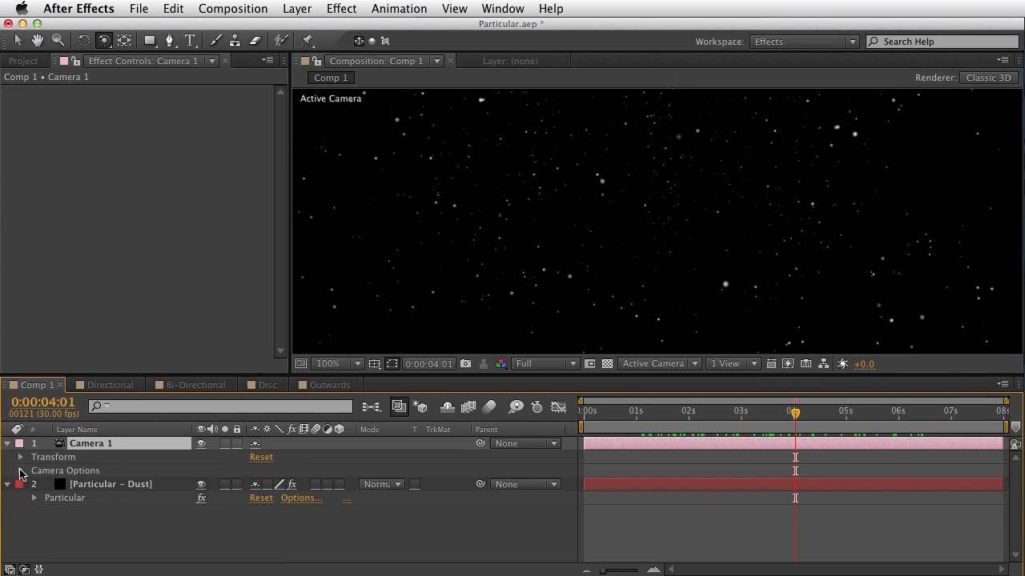
left_click(20, 471)
left_click(256, 471)
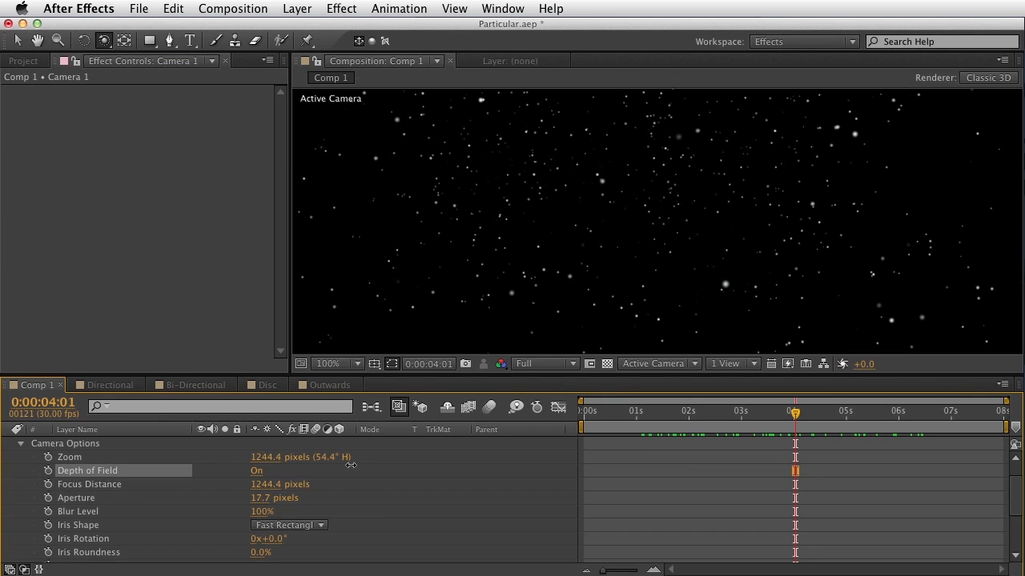
left_click_drag(257, 498, 370, 482)
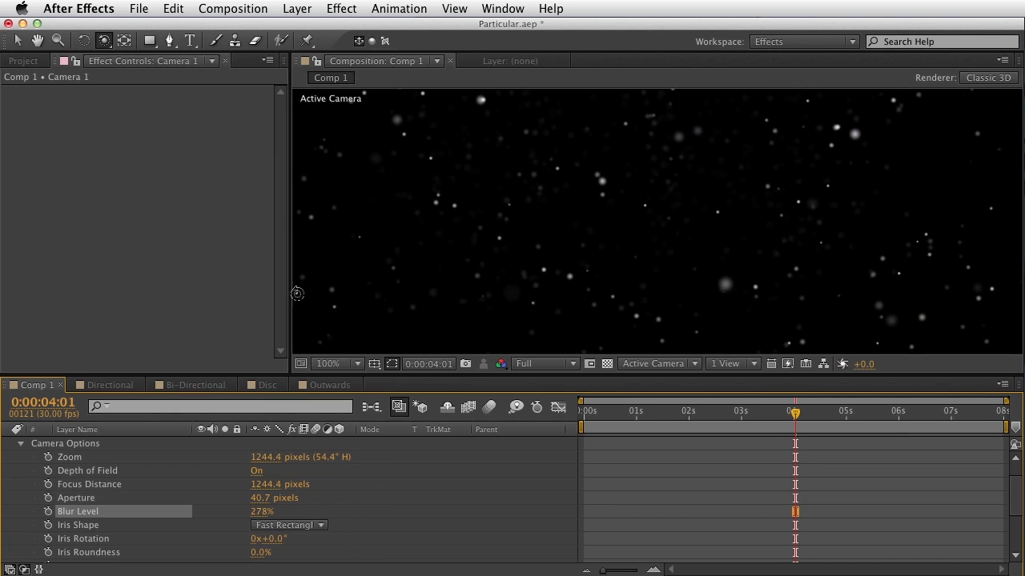
left_click(98, 444)
key("u")
Step: Check in Particular's Rendering settings that Depth of Field uses Camera Settings
left_click(86, 458)
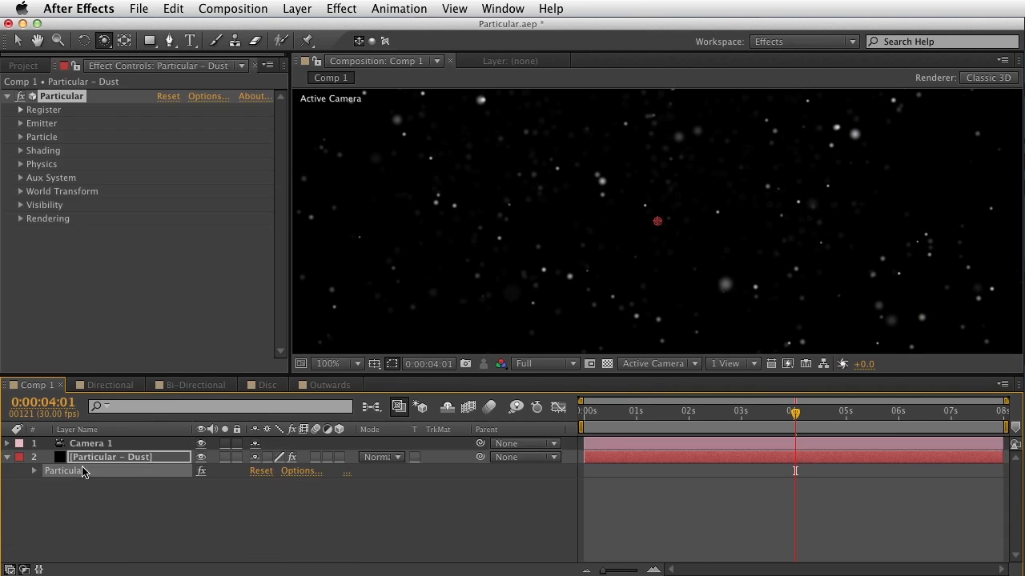
left_click(20, 221)
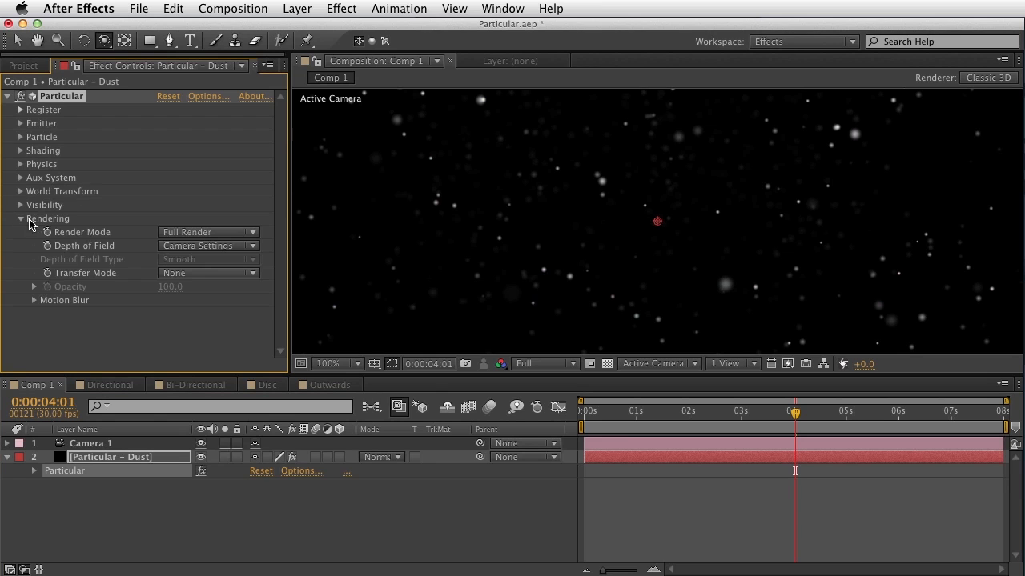
left_click(209, 247)
left_click(211, 241)
left_click(21, 218)
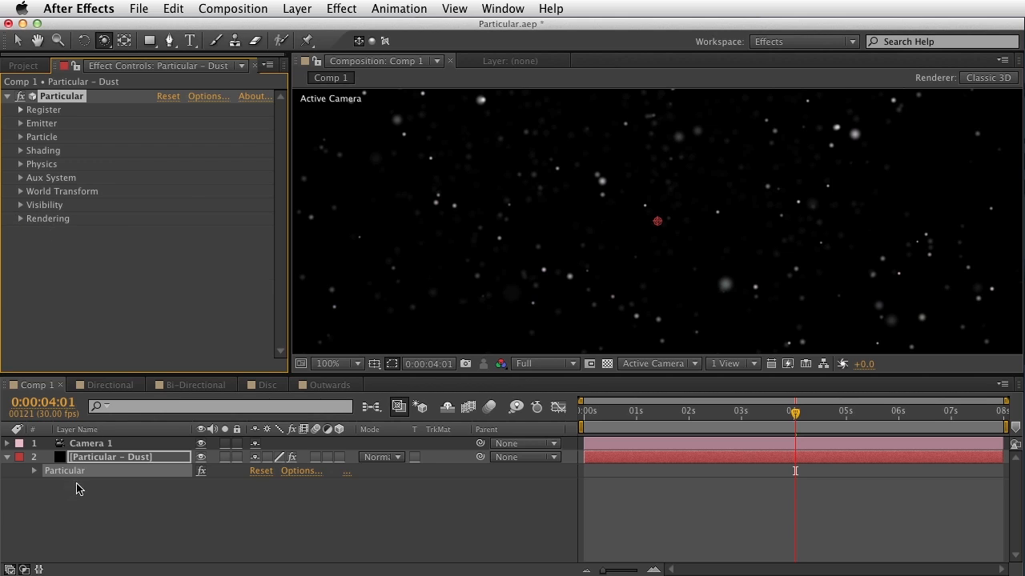
Step: Preview the depth of field over time and set Camera 1's Aperture to 50.7 pixels
left_click(99, 443)
key("a")
key("a")
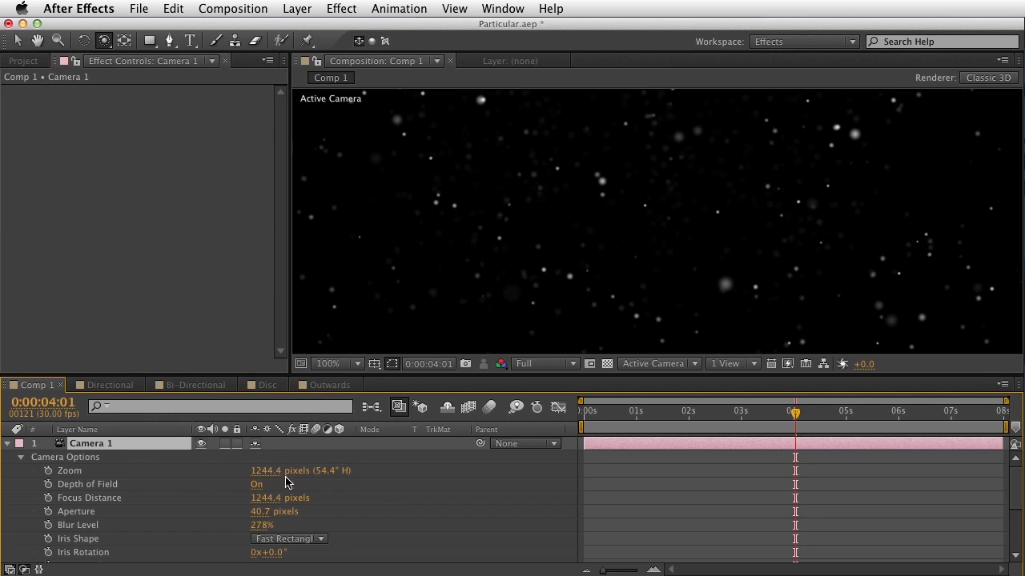
left_click(619, 413)
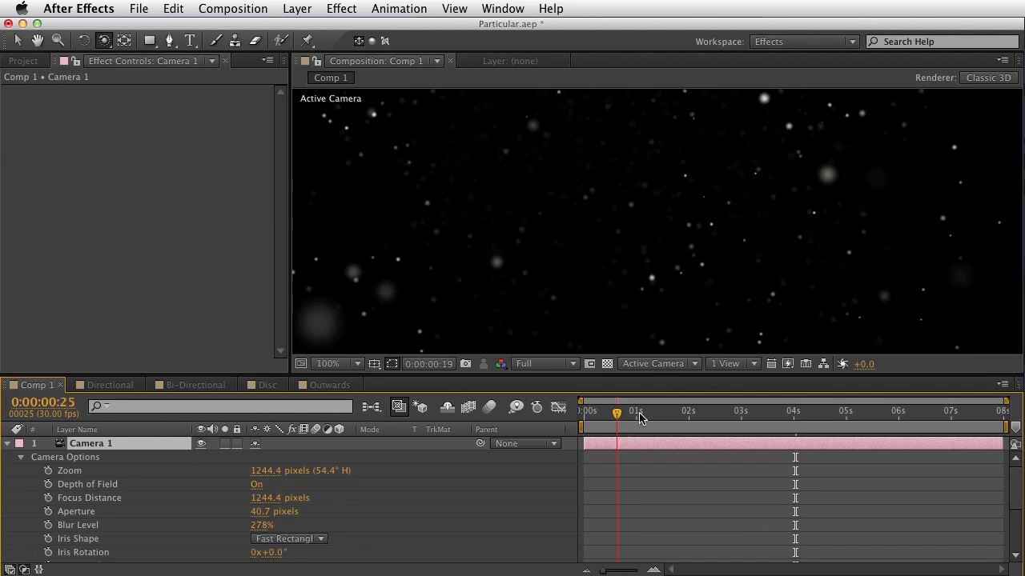
left_click_drag(641, 416, 777, 416)
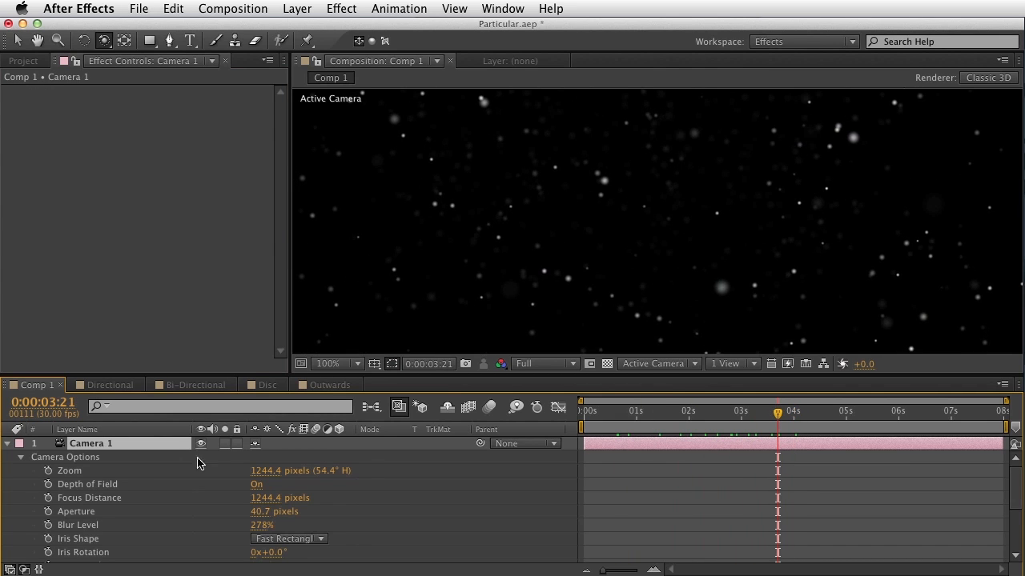
mouse_move(255, 512)
left_mouse_down()
mouse_move(275, 512)
mouse_move(265, 512)
left_mouse_up()
left_click_drag(632, 425, 659, 420)
Step: Move Camera 1 through the dust with the camera tools at 0:00:01:13 and collapse its properties
key("c")
key("c")
left_click_drag(632, 268, 606, 286)
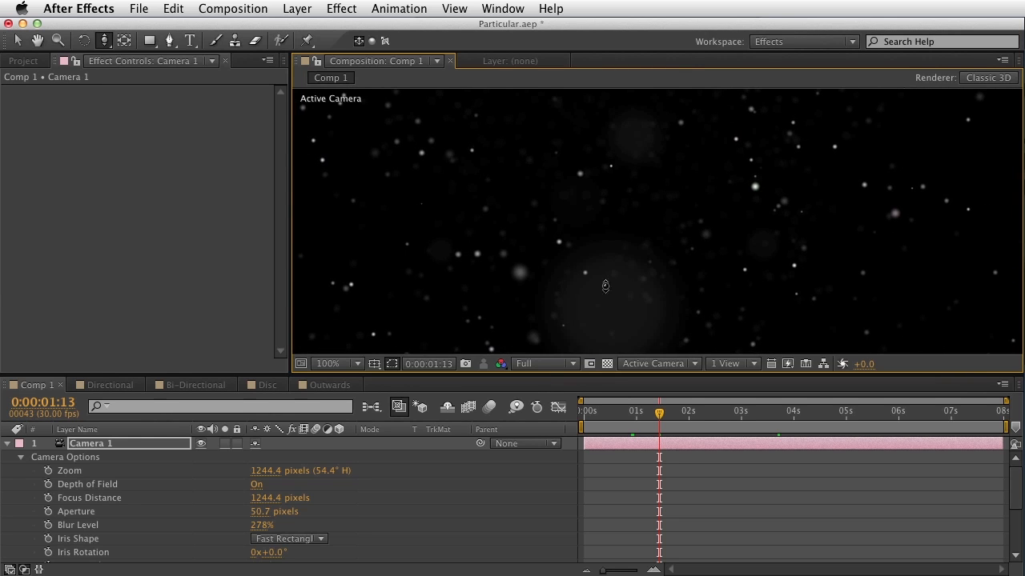
left_click_drag(621, 323, 489, 303)
left_click(100, 448)
key("u")
Step: Review the Emitter settings of Particular on the Dust layer
double_click(72, 476)
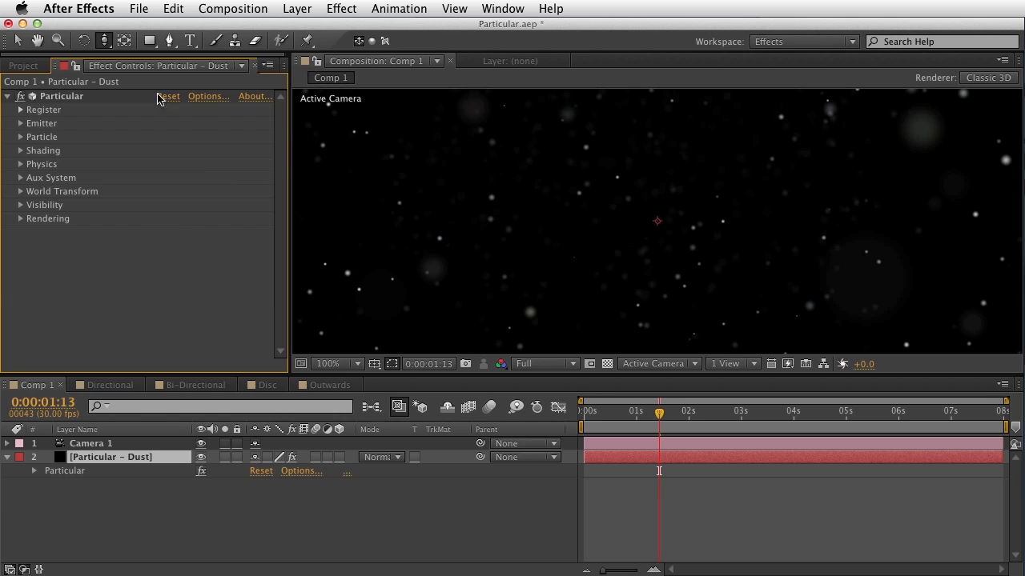
left_click(20, 123)
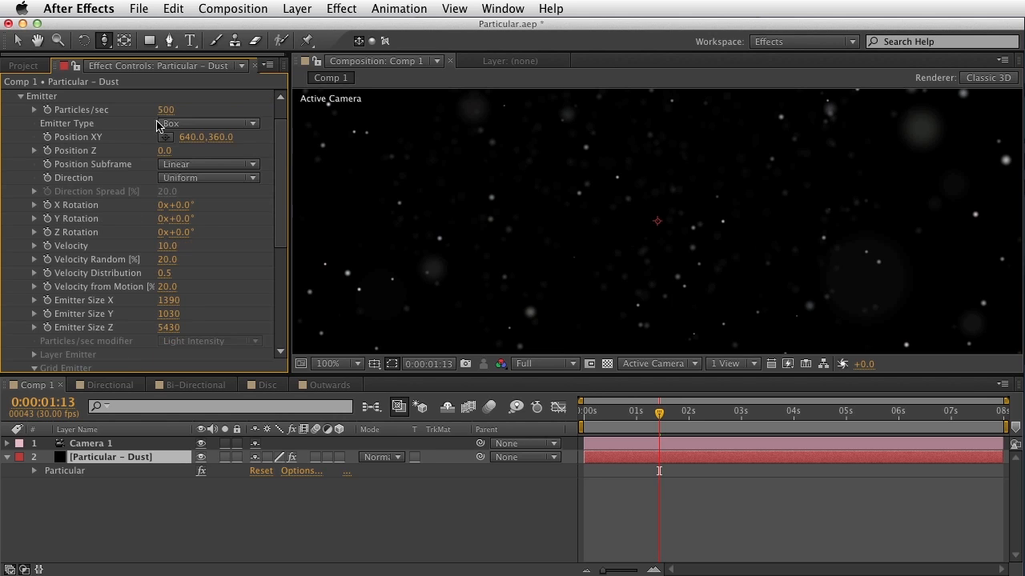
scroll(276, 183, "up", 2)
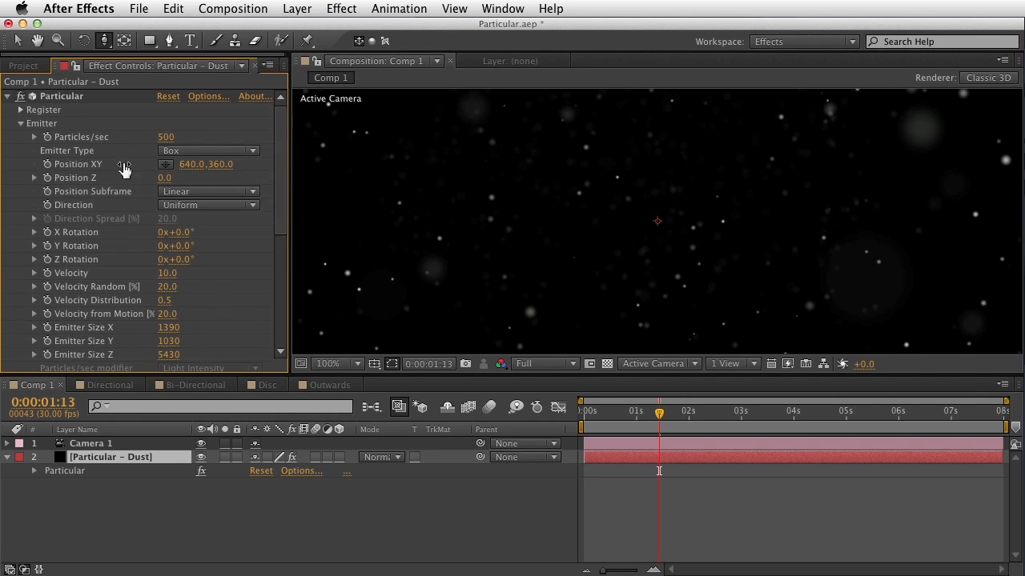
left_click(21, 124)
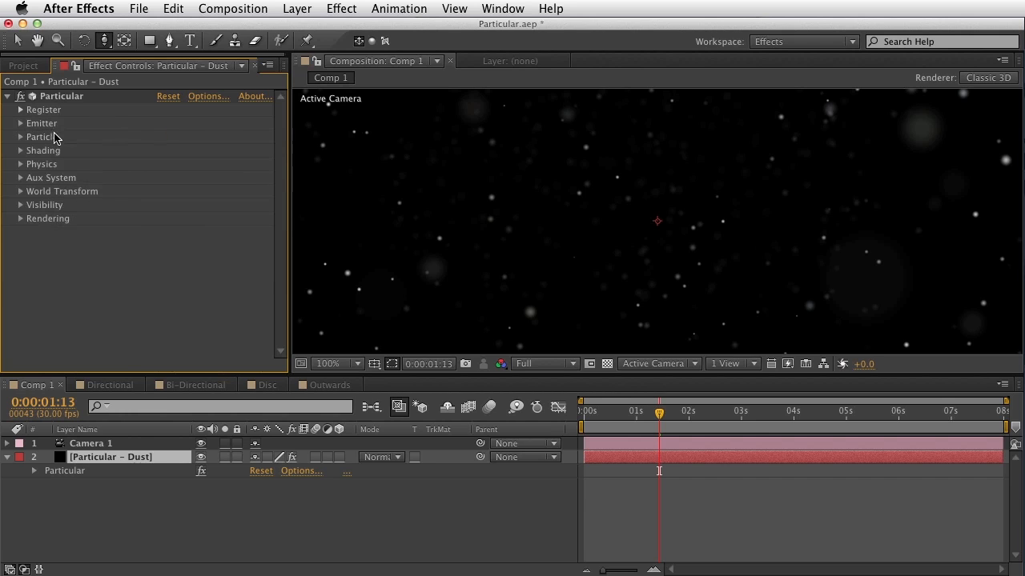